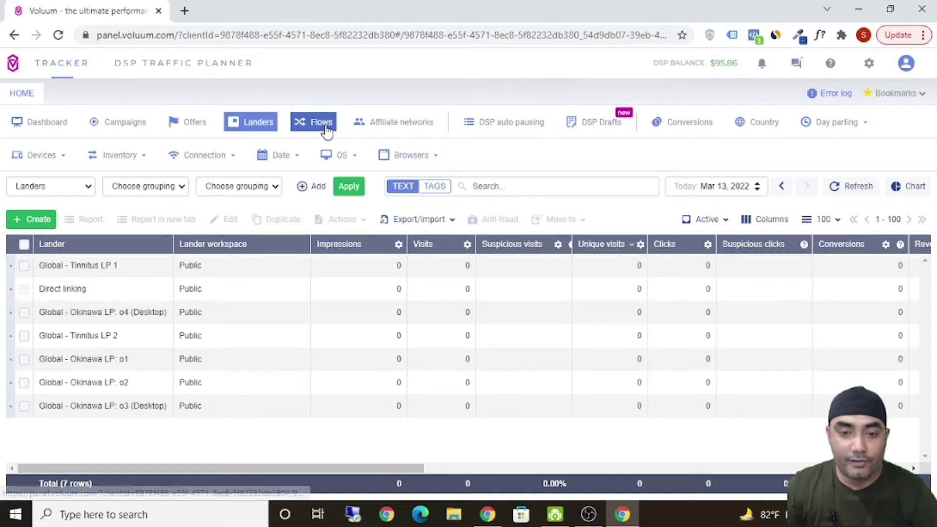
Start a new flow from the flows list and name it Test Flow 1 with the Global country tag
click(325, 128)
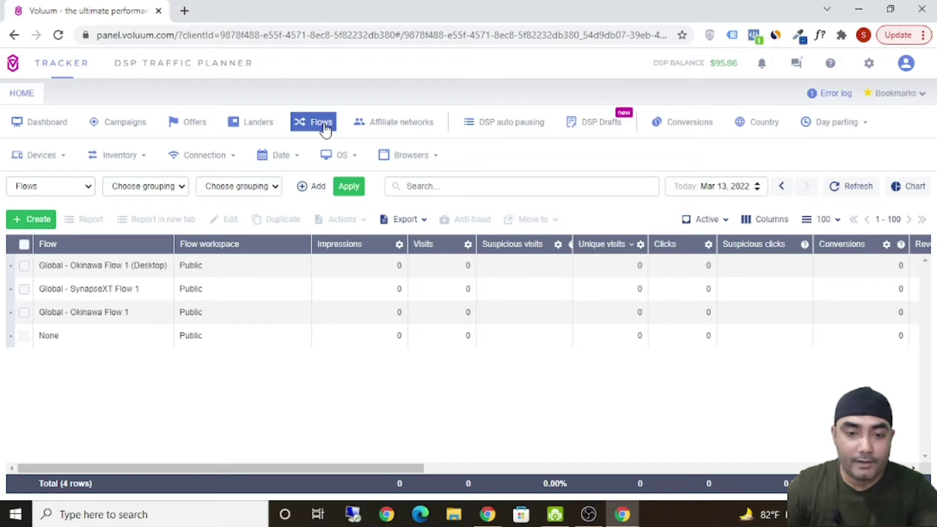
click(30, 221)
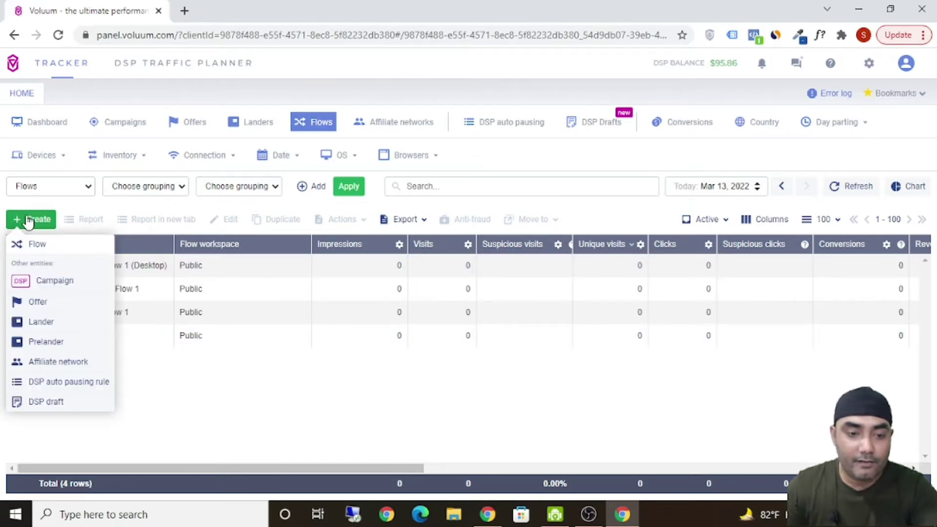
click(43, 246)
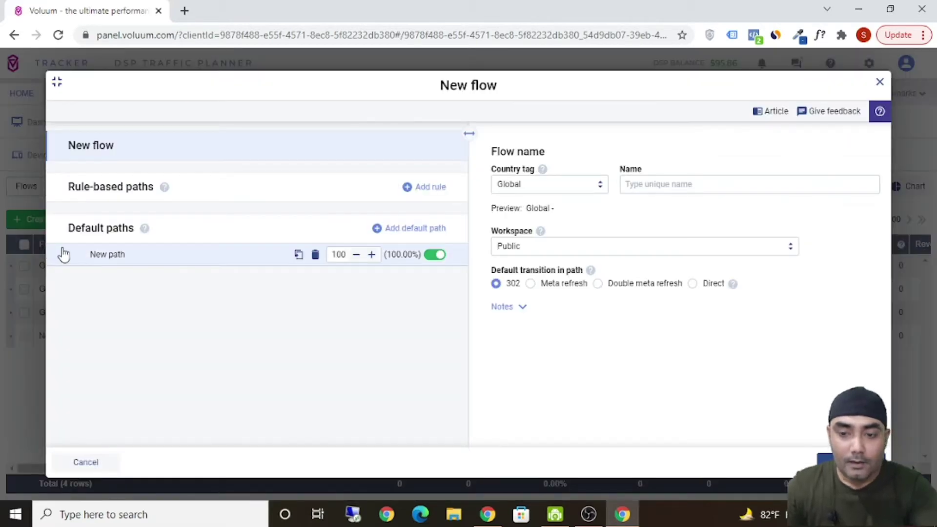
click(676, 184)
text(Test Flow 1)
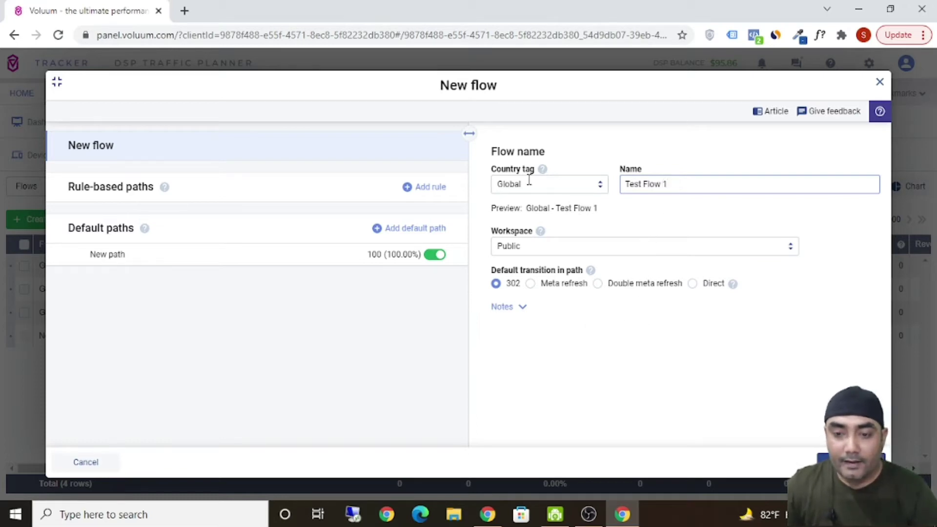
Add the landers Global - Okinawa LP: o1 and Global - Okinawa LP: o2 to the flow's default path
click(108, 254)
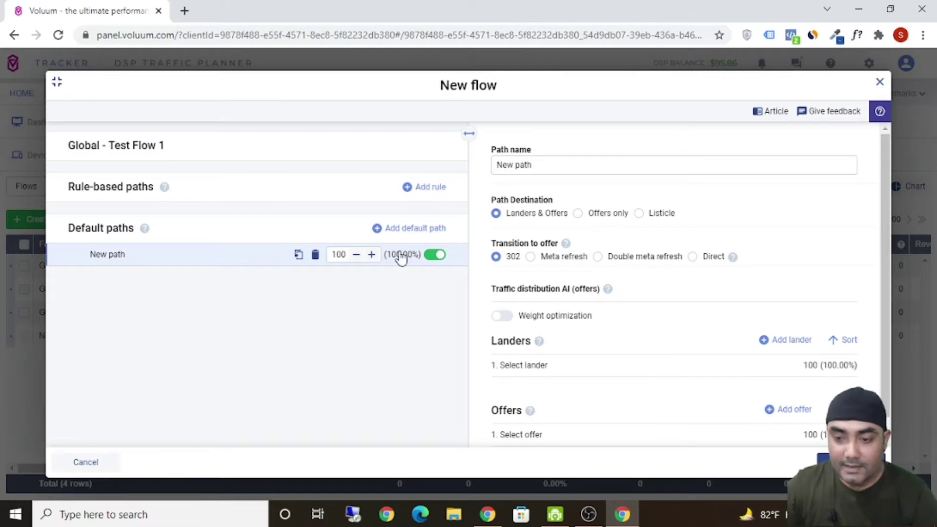
click(655, 364)
scroll(580, 358, down, 1)
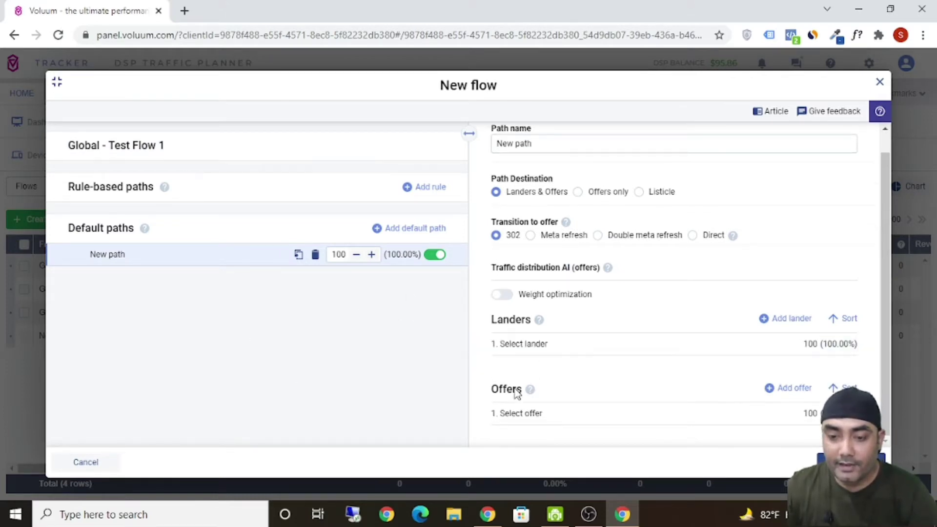
click(577, 342)
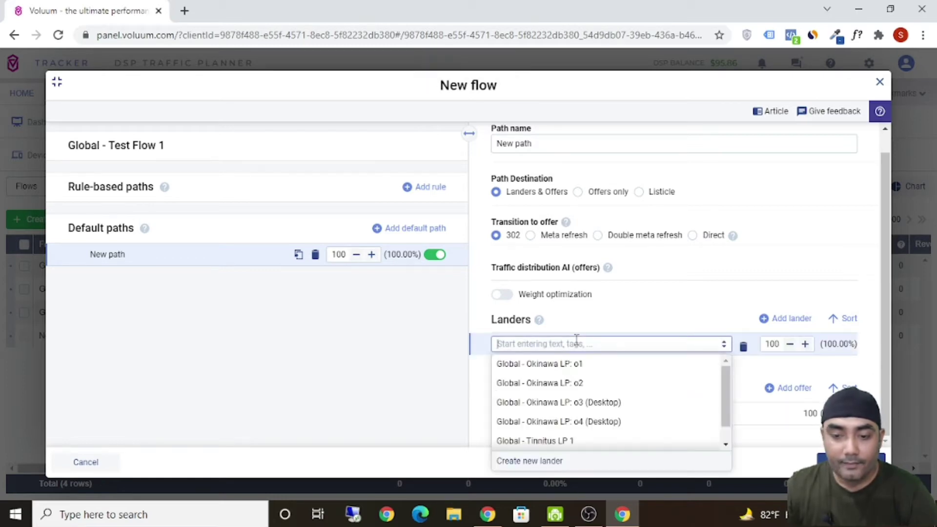
click(587, 365)
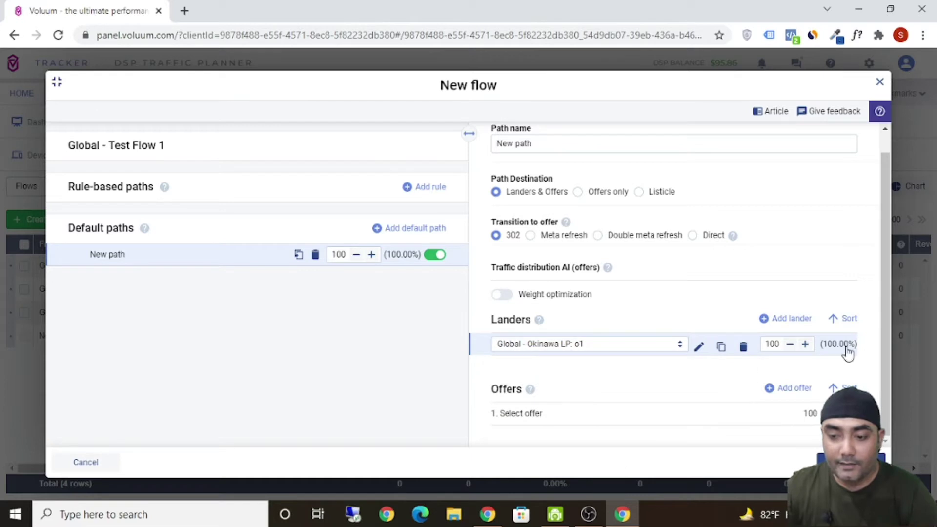
click(786, 318)
click(574, 365)
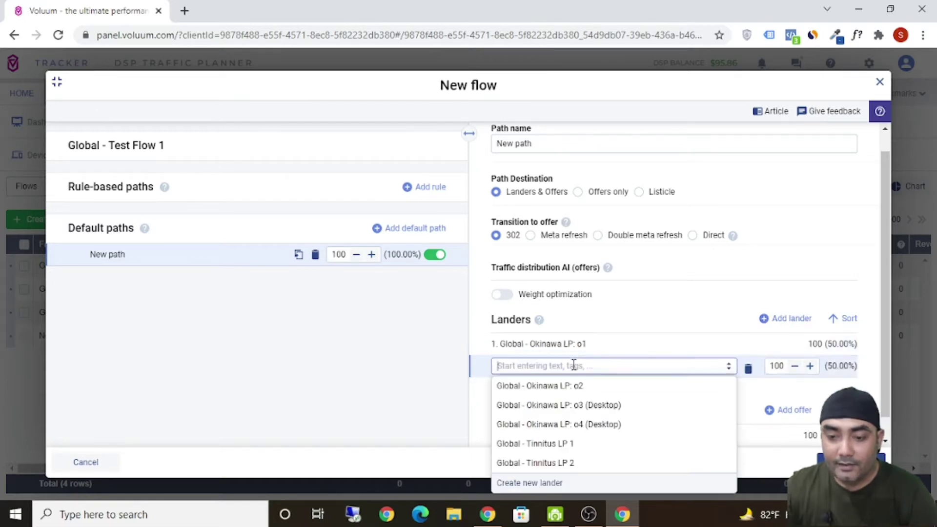
click(569, 385)
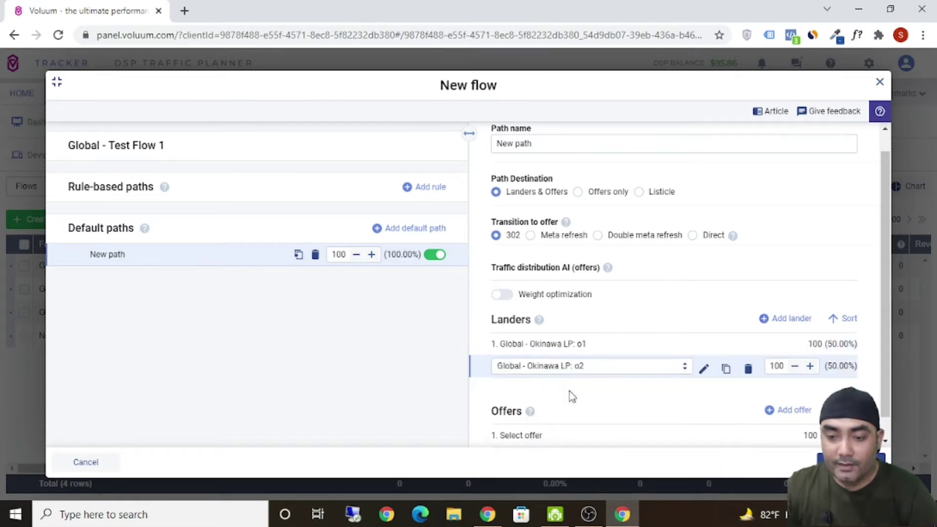
click(775, 330)
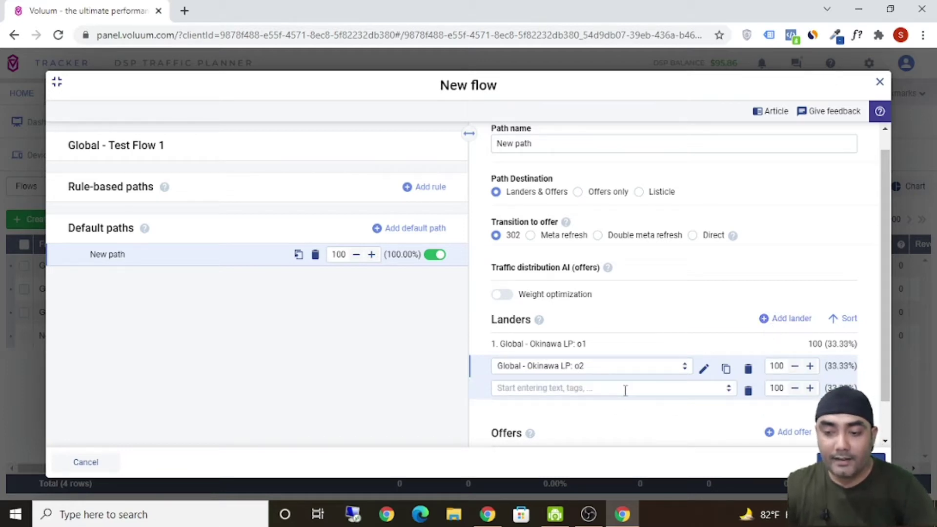
click(625, 390)
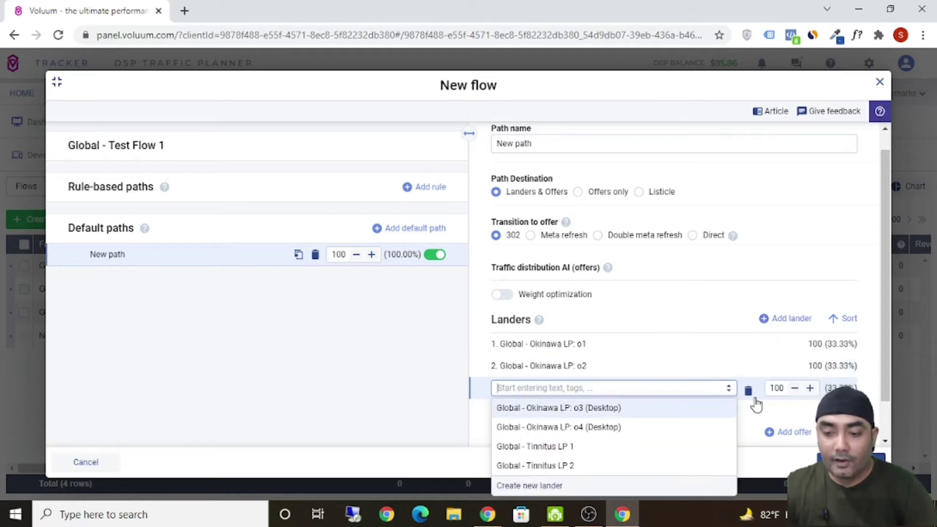
click(748, 390)
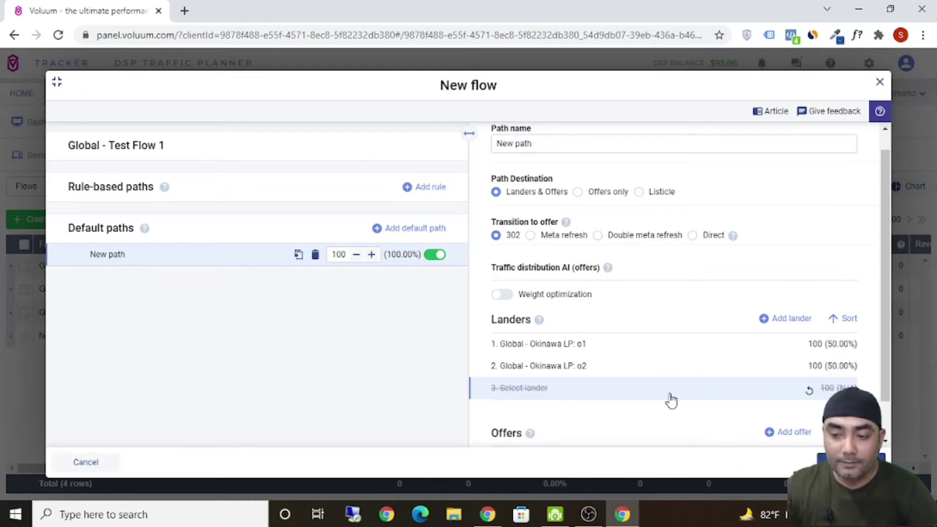
Set the path's offer to ClickBank - Global - Okinawa and close the new flow without saving it
scroll(601, 382, down, 1)
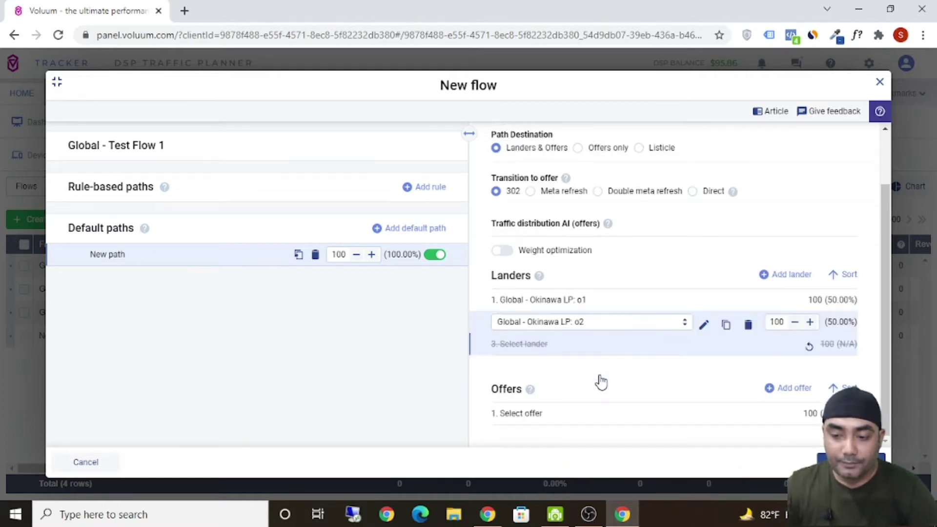
click(555, 413)
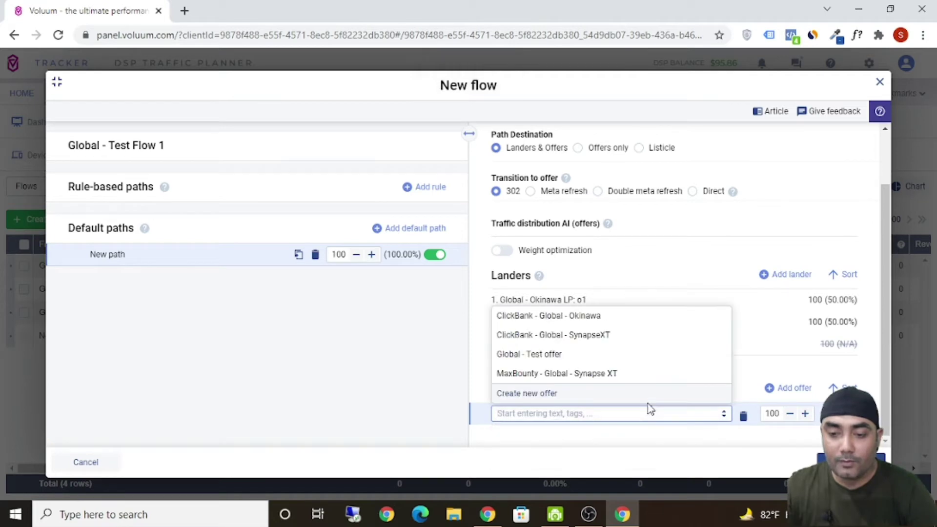
click(650, 318)
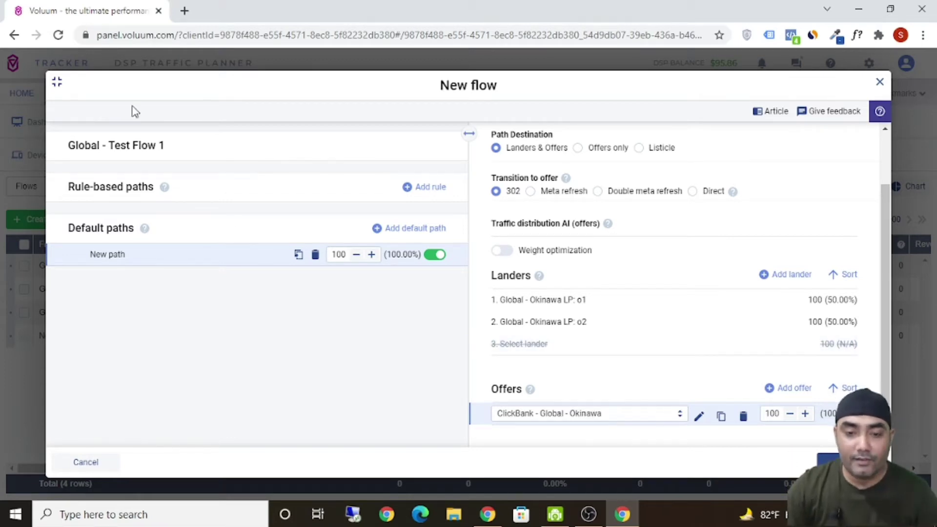
scroll(641, 371, up, 2)
scroll(640, 371, down, 1)
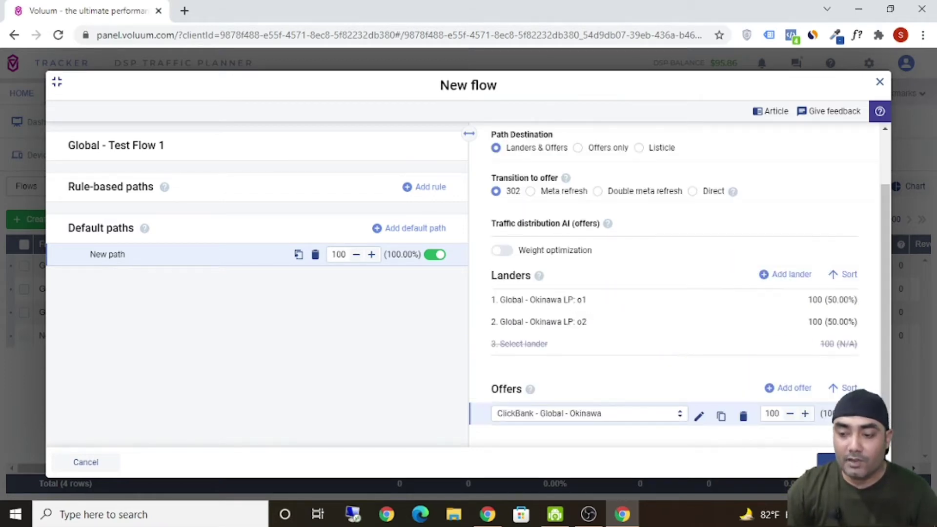
click(880, 86)
click(605, 317)
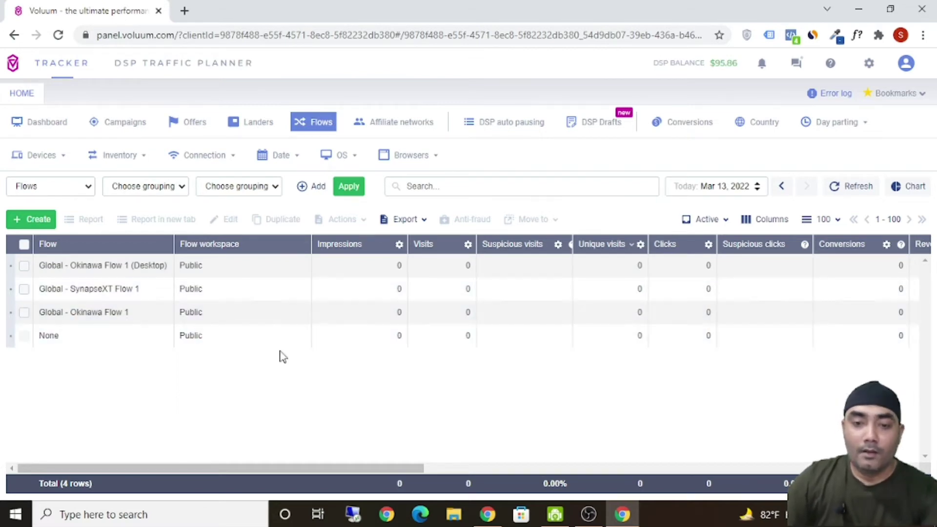
Search the templates for a new affiliate network for "click" and close the selection without adding a network
click(393, 122)
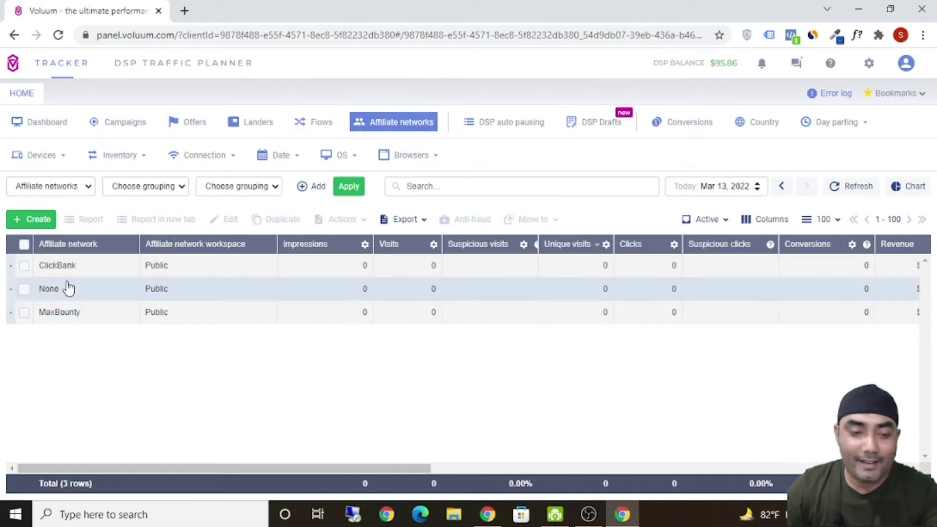
click(45, 224)
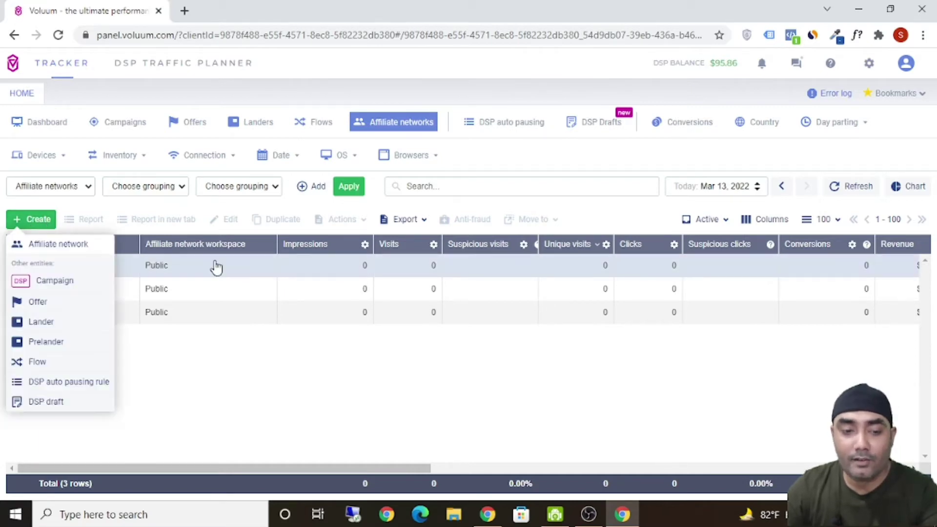
click(75, 245)
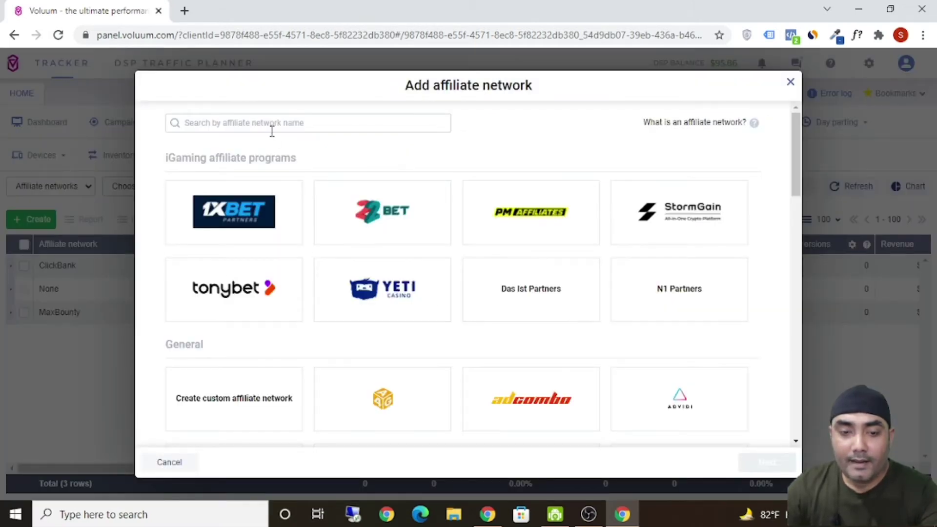
click(272, 128)
text(click)
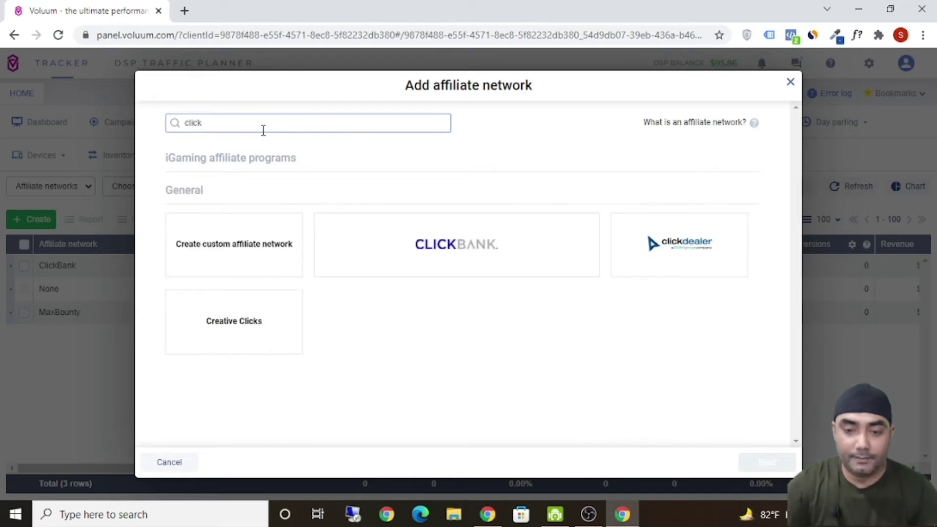
mouse_move(533, 244)
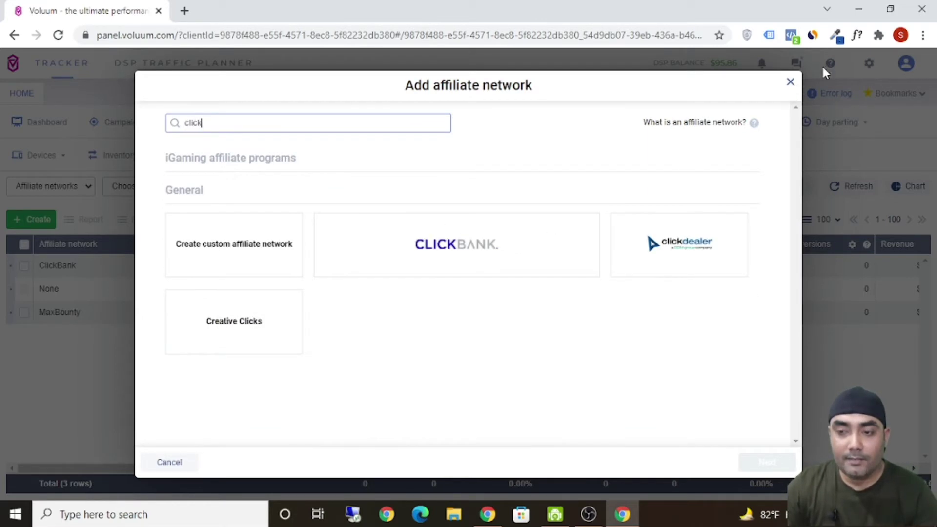
click(791, 83)
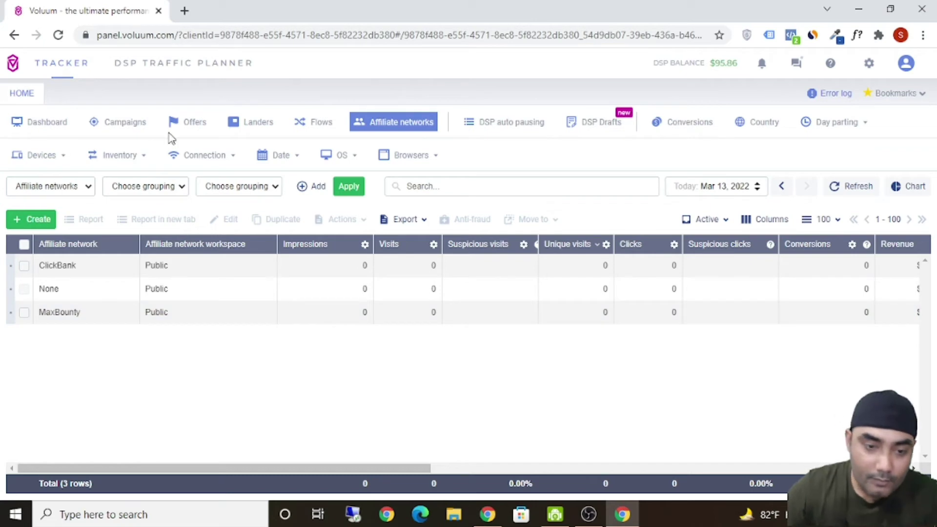
Start creating a new DSP campaign of the Native type from the campaigns list
click(194, 123)
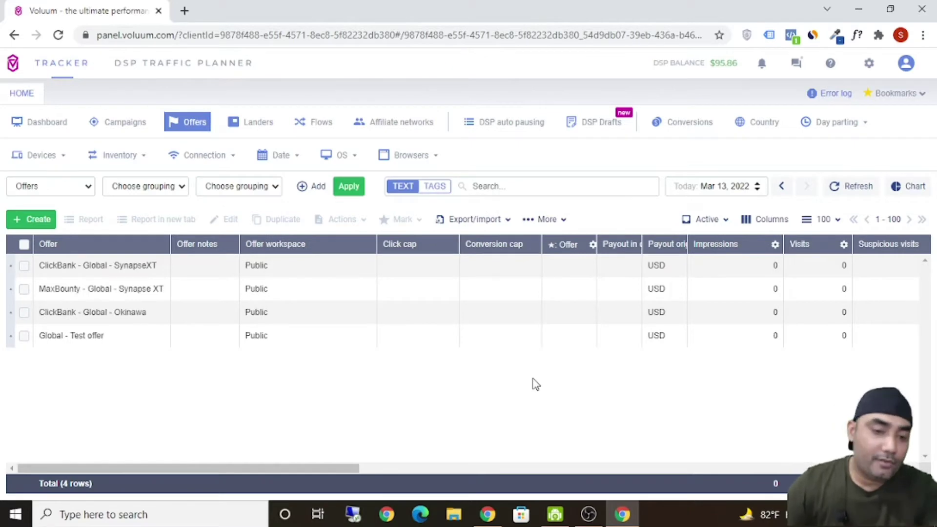
click(134, 127)
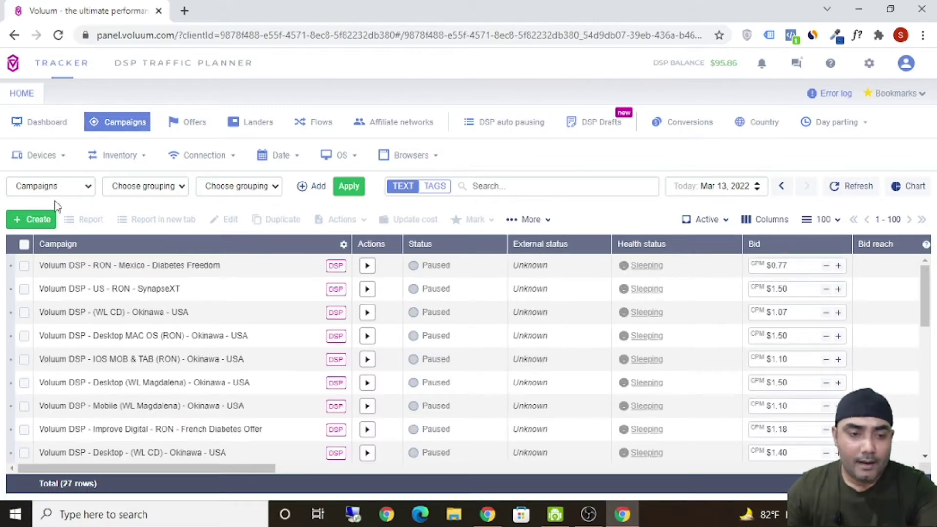
click(33, 223)
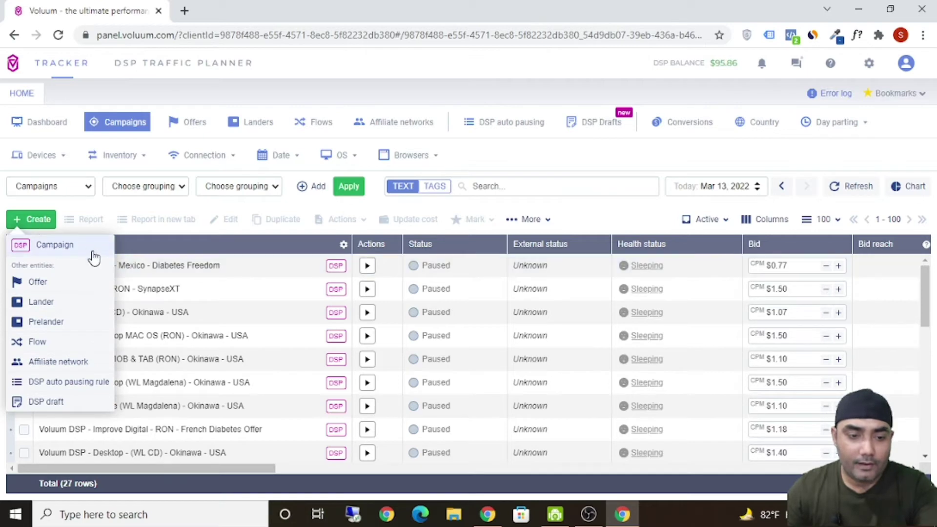
click(77, 247)
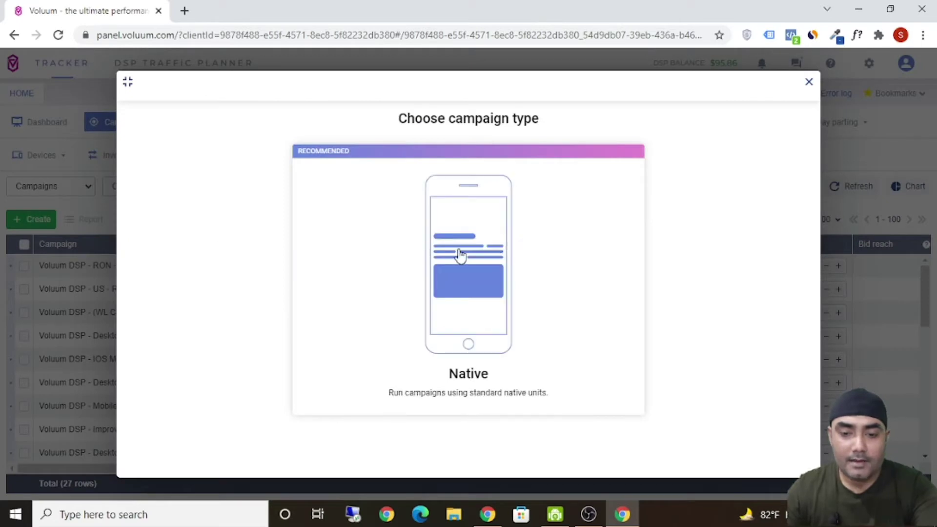
click(470, 255)
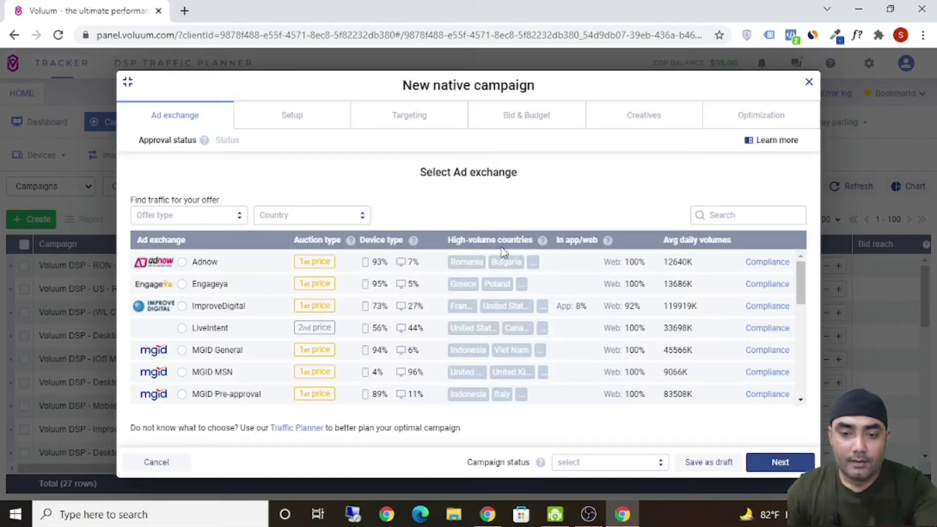
Select Nativo as the campaign's ad exchange and look through the other available exchanges
scroll(198, 376, down, 2)
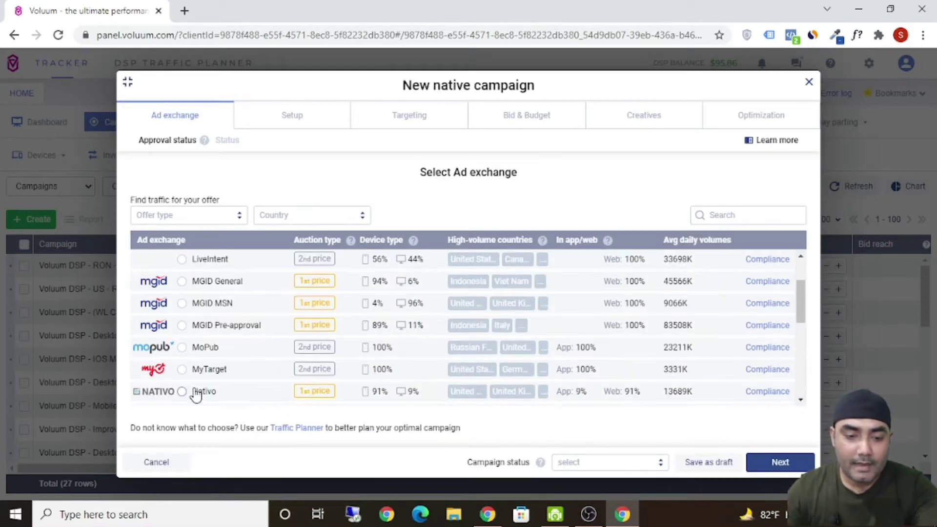
click(182, 397)
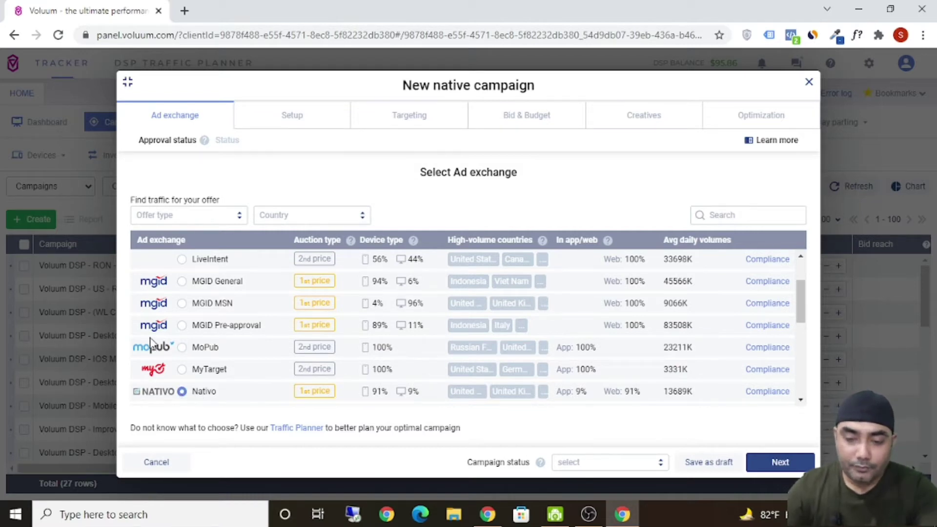
scroll(235, 351, down, 2)
scroll(238, 370, up, 4)
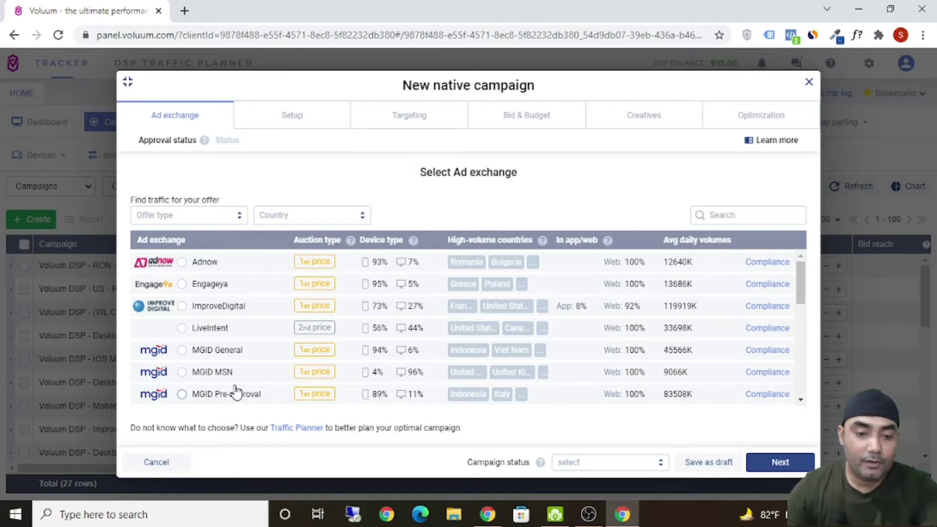
scroll(236, 391, down, 5)
scroll(235, 391, down, 3)
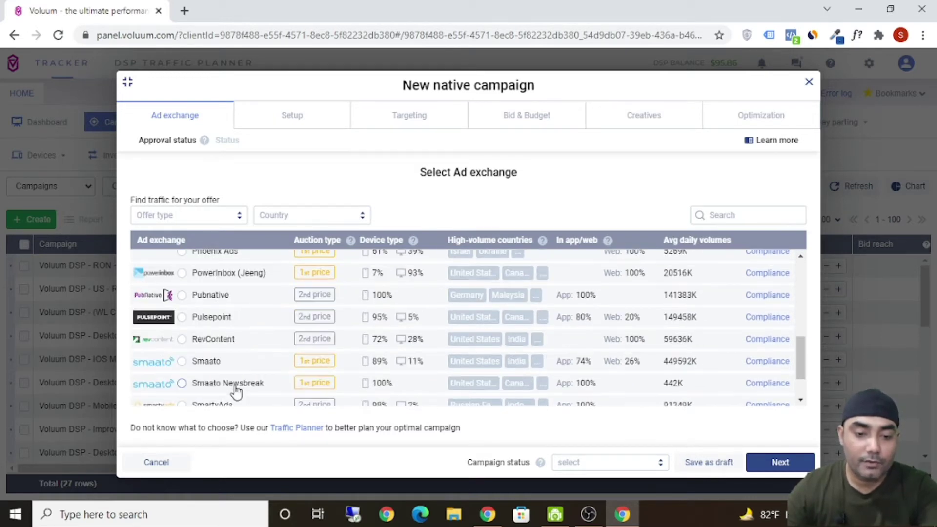
scroll(242, 333, up, 3)
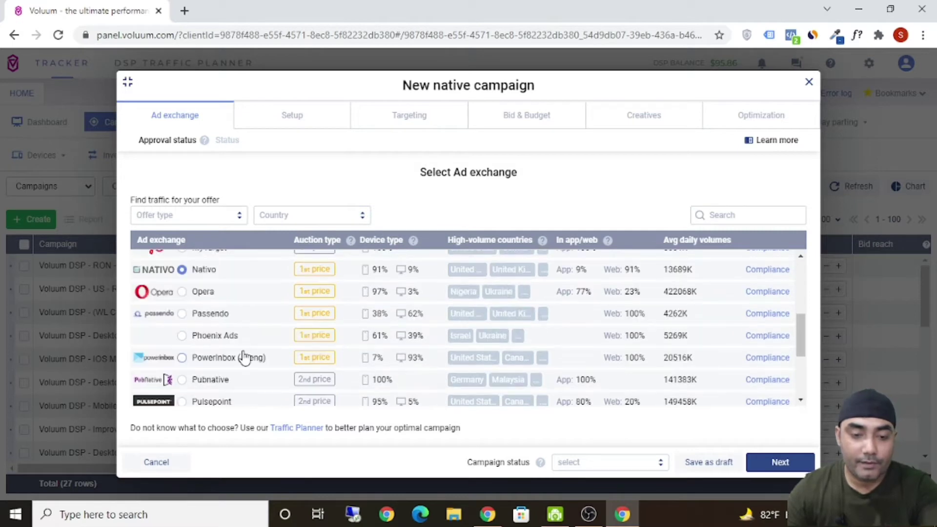
scroll(245, 360, up, 2)
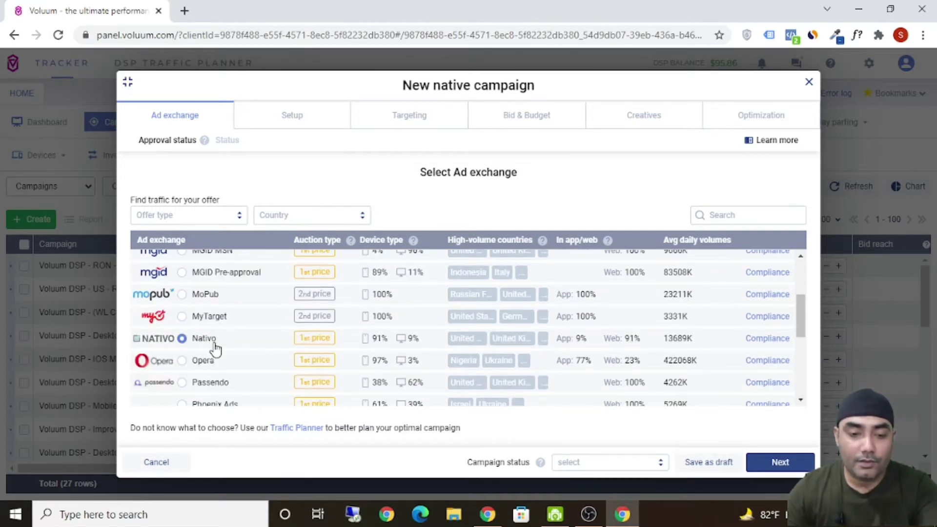
Set the campaign status to Active and proceed to the campaign's Setup stage
click(640, 464)
click(619, 423)
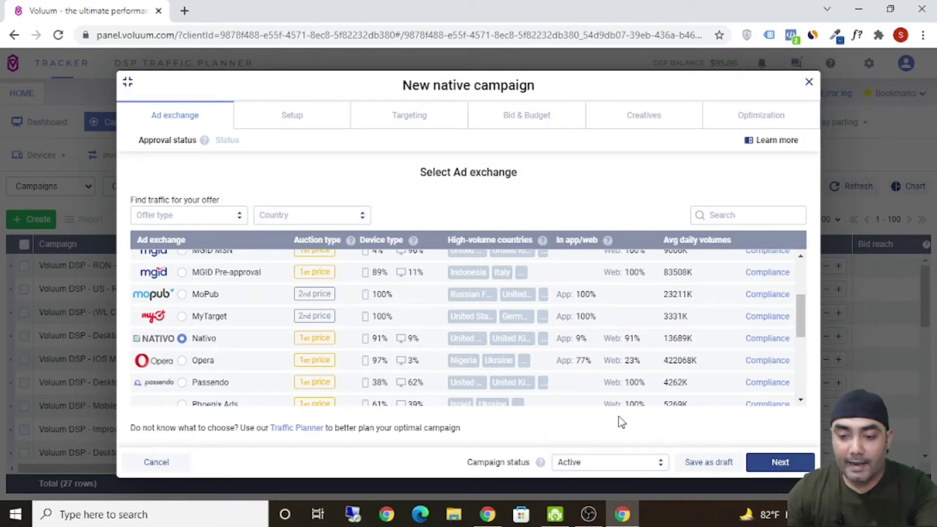
click(796, 468)
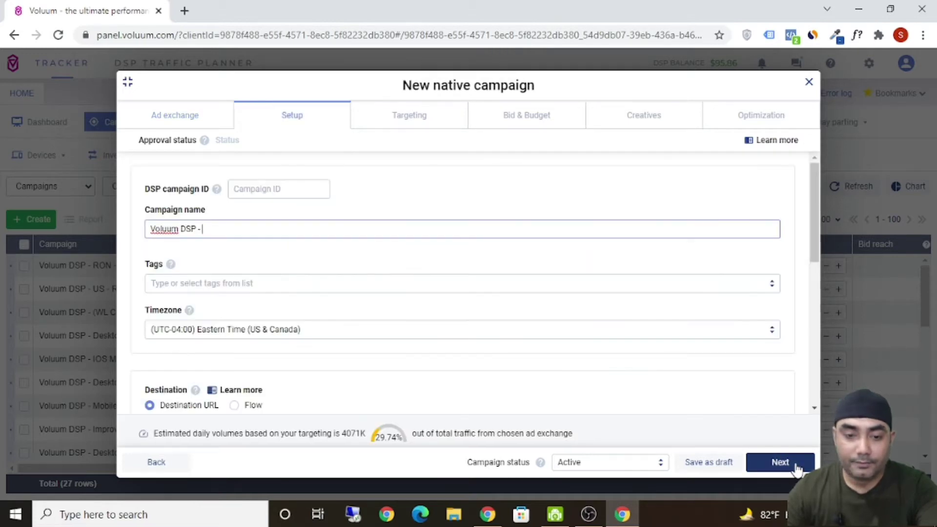
Name the campaign "Voluum DSP - Desktop - Okinawa -RON"
click(258, 233)
text(Desktop)
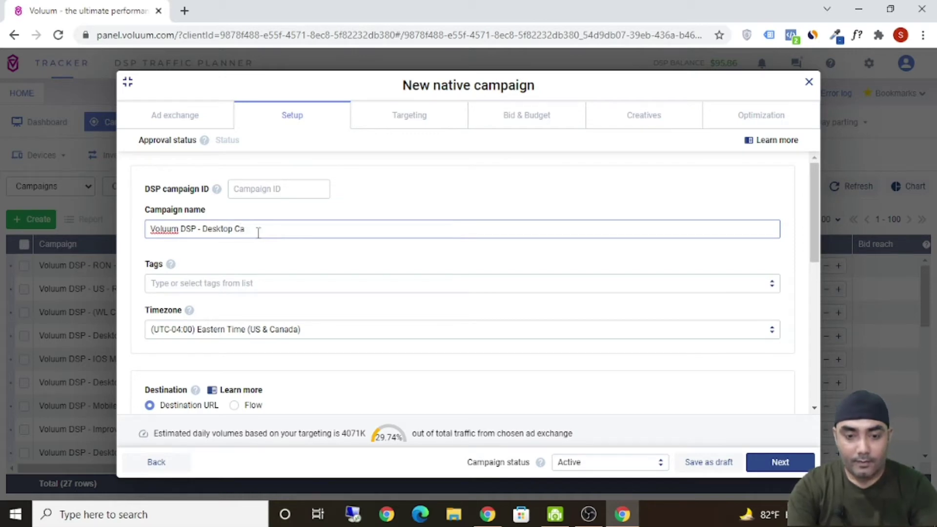
text(- Okinawa -RON)
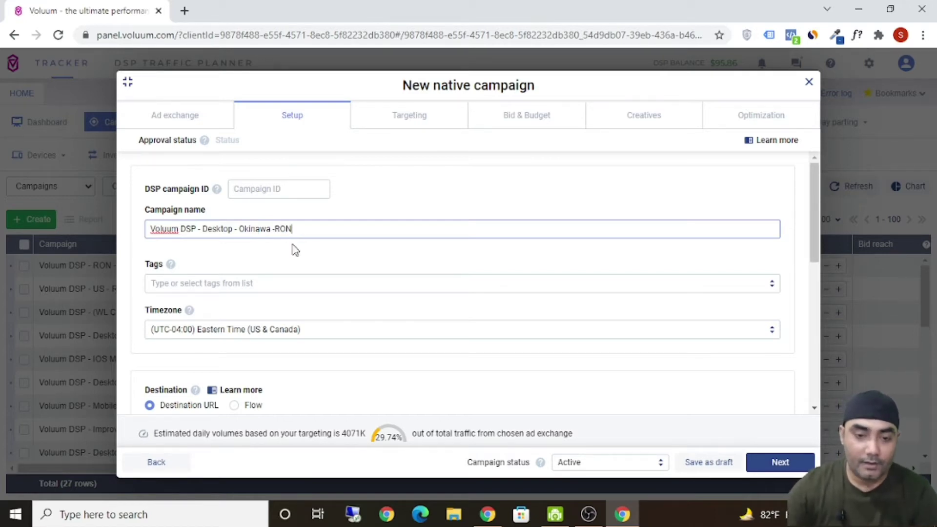
click(383, 276)
Set the destination to the flow Global - Okinawa Flow 1 (Desktop), keeping hariestontrander.com as the DSP tracking domain
scroll(326, 289, down, 3)
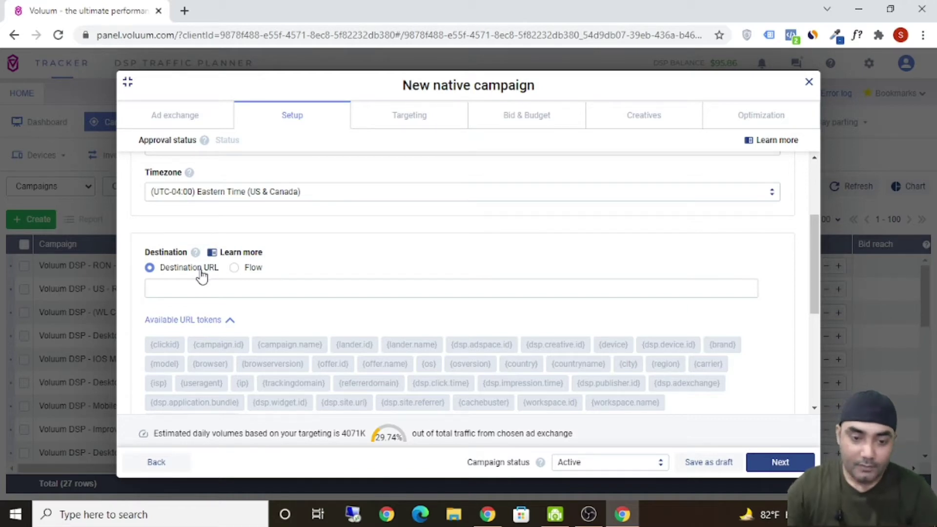
click(251, 292)
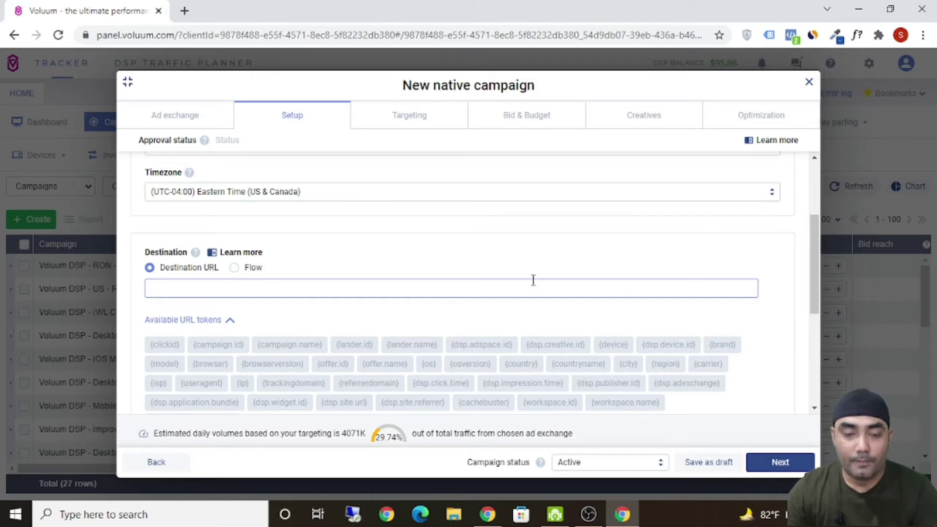
click(235, 269)
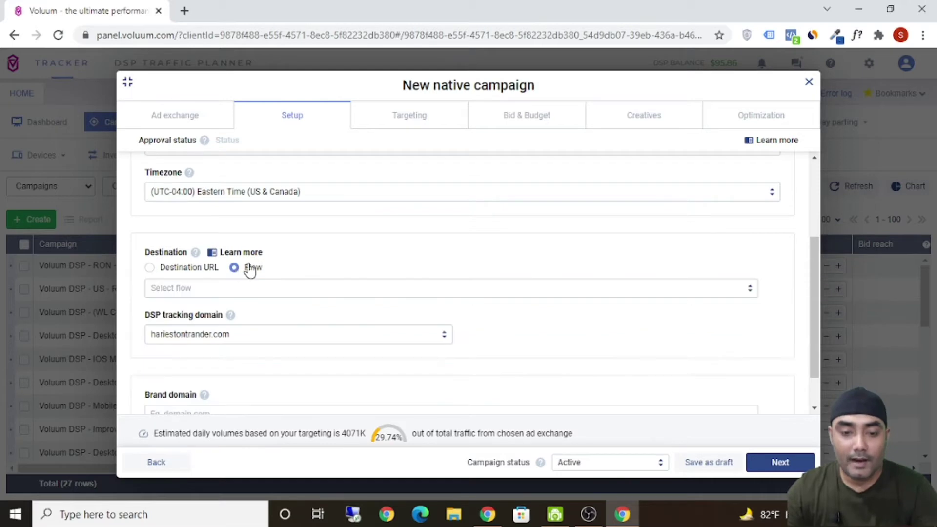
click(553, 287)
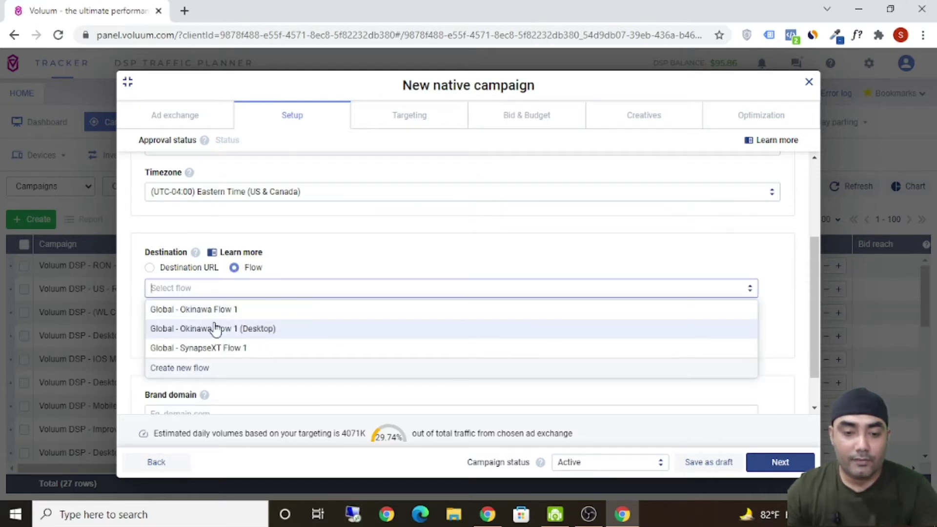
click(303, 339)
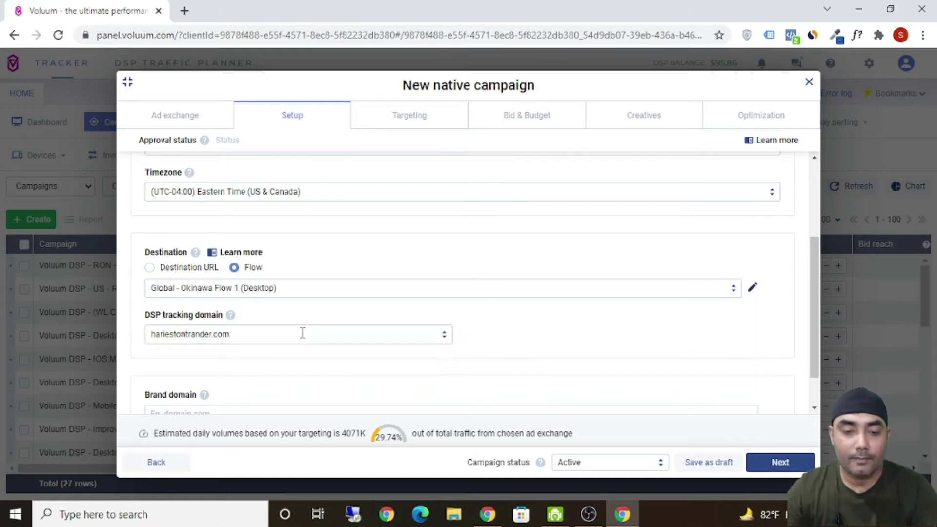
scroll(559, 321, down, 1)
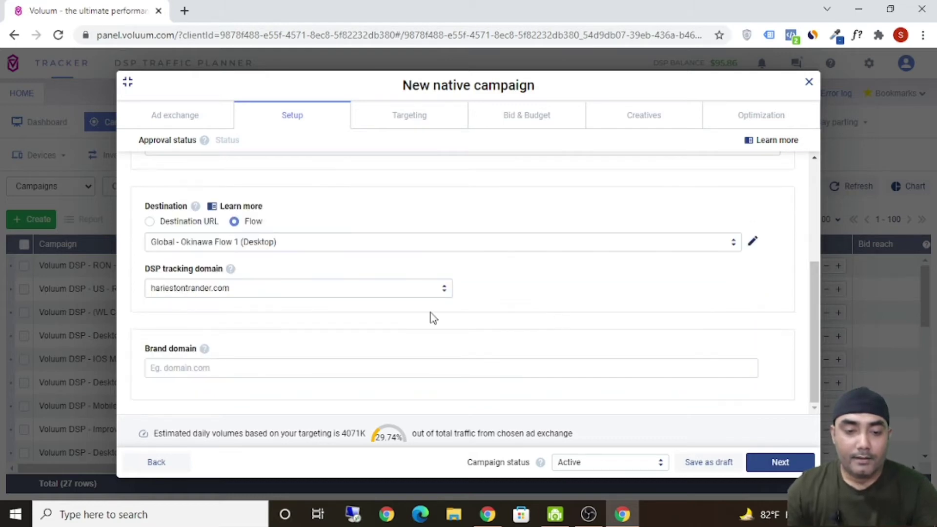
click(322, 291)
click(591, 284)
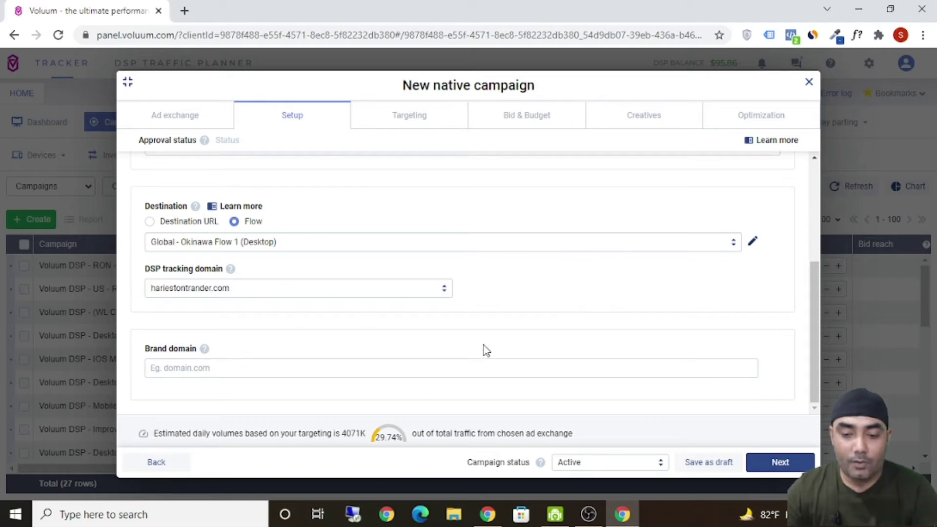
Open the Headline text file in the desktop folder Okinawa USA Campaign and copy the domain getokinawatonic.com
click(860, 10)
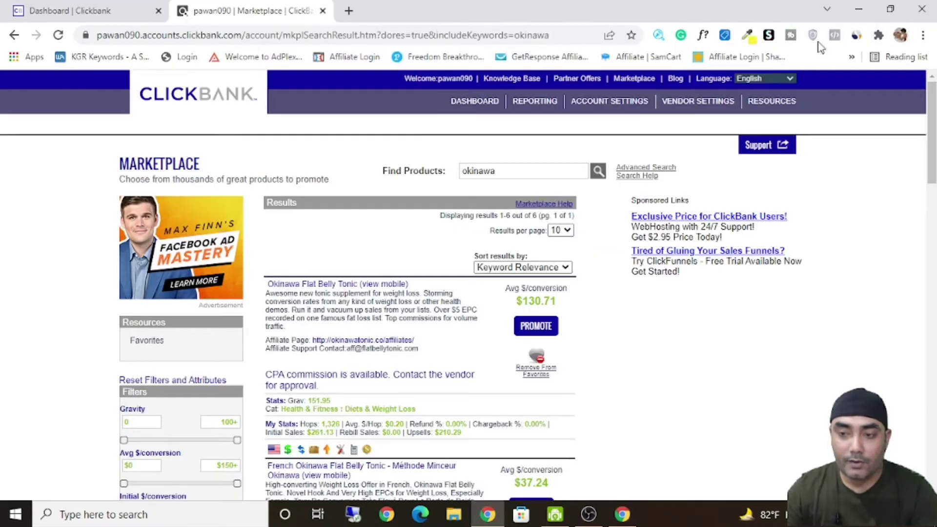
click(860, 8)
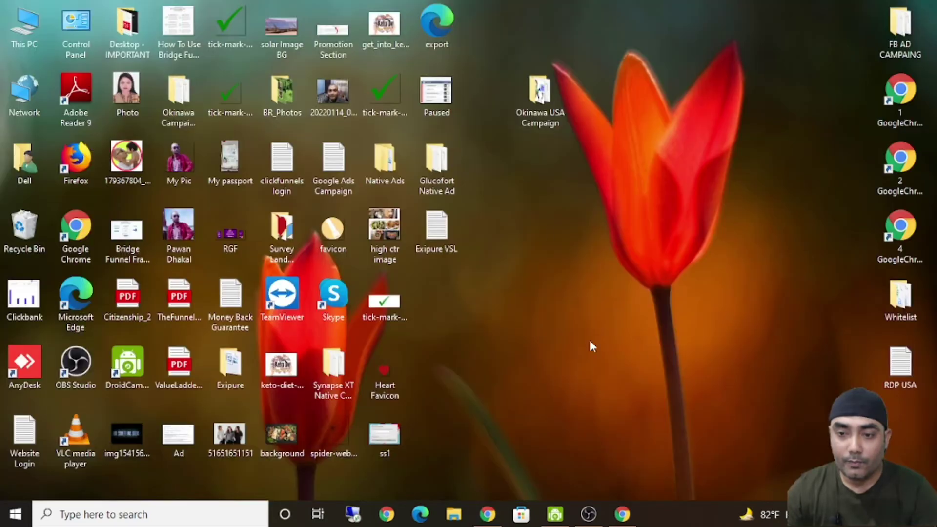
double_click(556, 105)
double_click(210, 213)
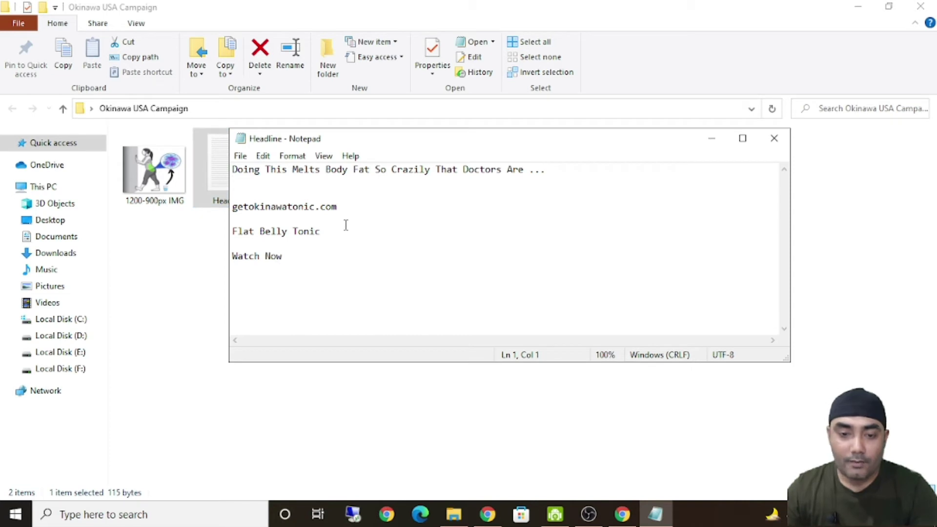
drag(344, 206, 238, 196)
right_click(269, 205)
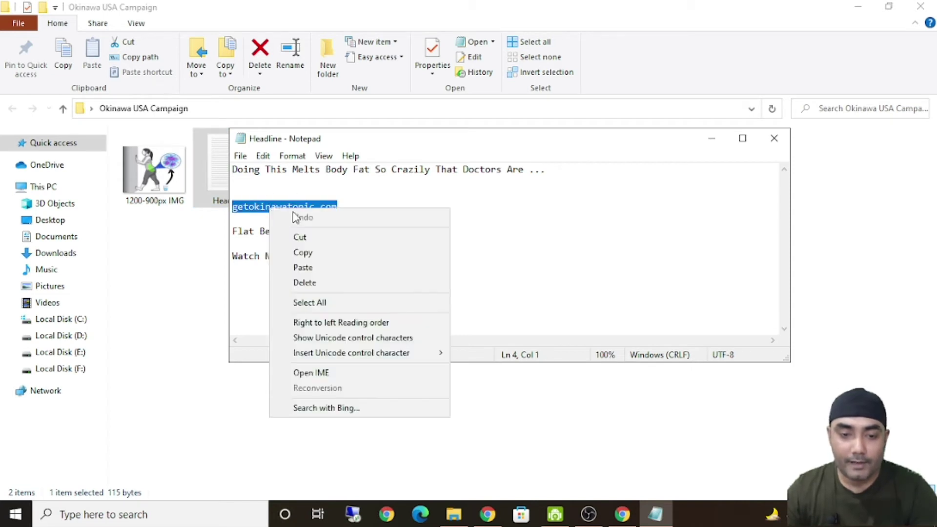
click(315, 252)
Return to the Voluum campaign in Chrome and paste getokinawatonic.com as the brand domain
click(622, 515)
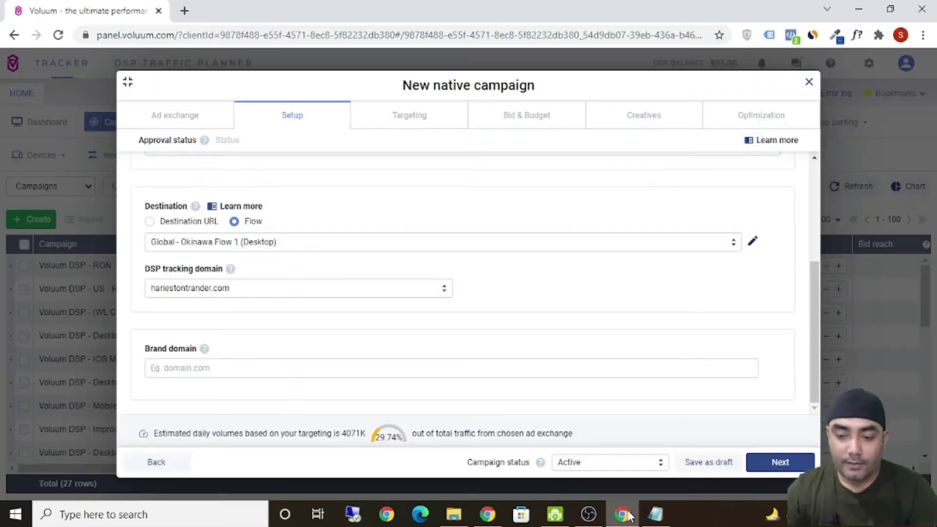
click(197, 365)
right_click(197, 366)
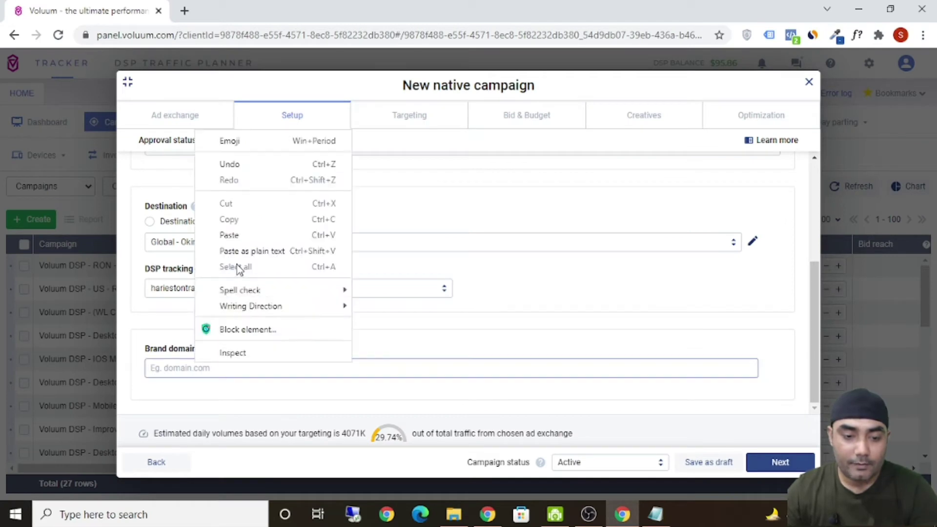
click(238, 232)
click(312, 356)
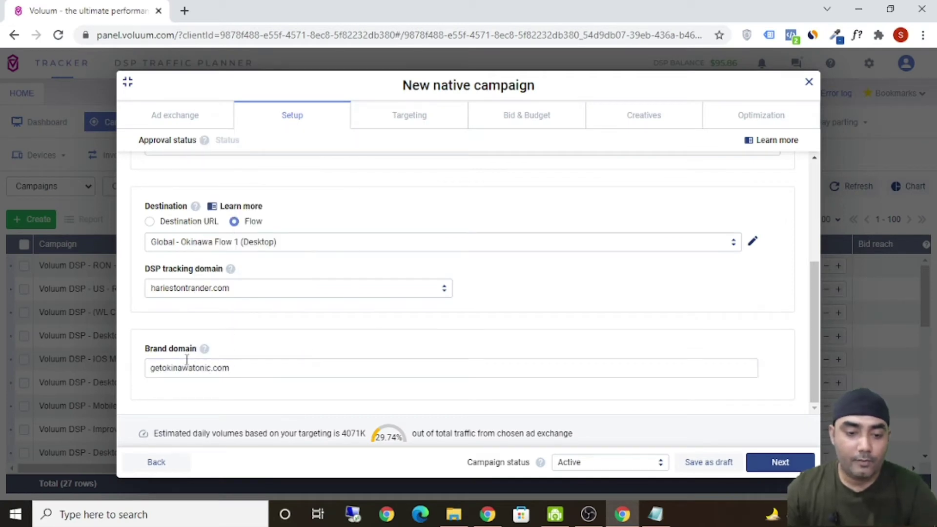
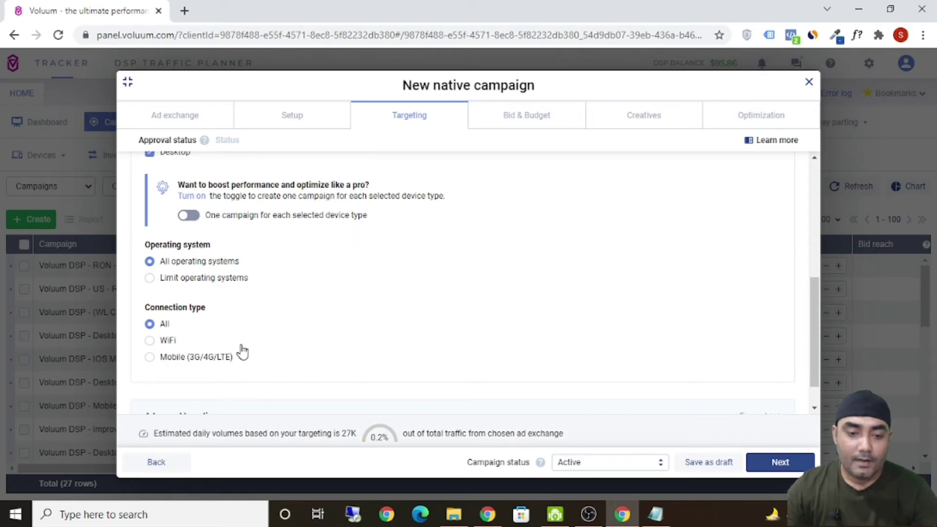
Review the country, source and device targeting and limit the connection type to WiFi
scroll(293, 349, down, 1)
scroll(368, 388, up, 5)
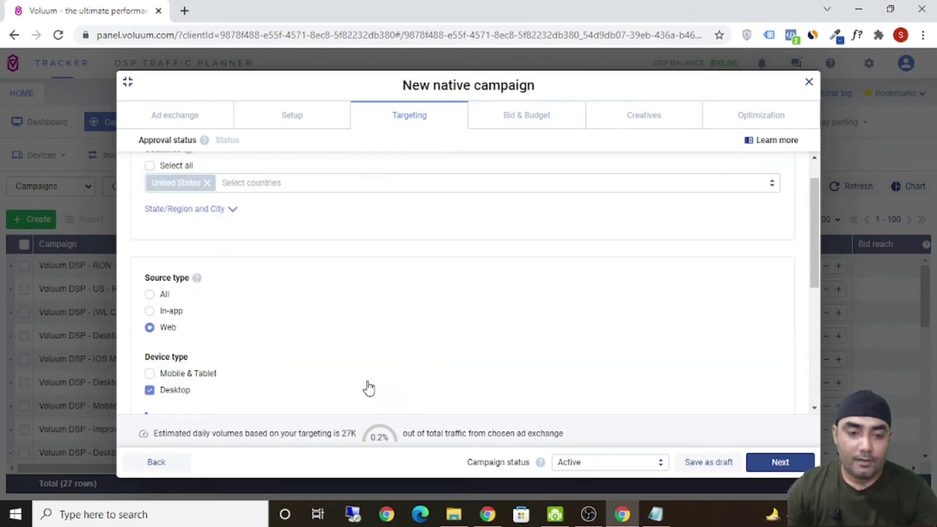
scroll(368, 382, down, 6)
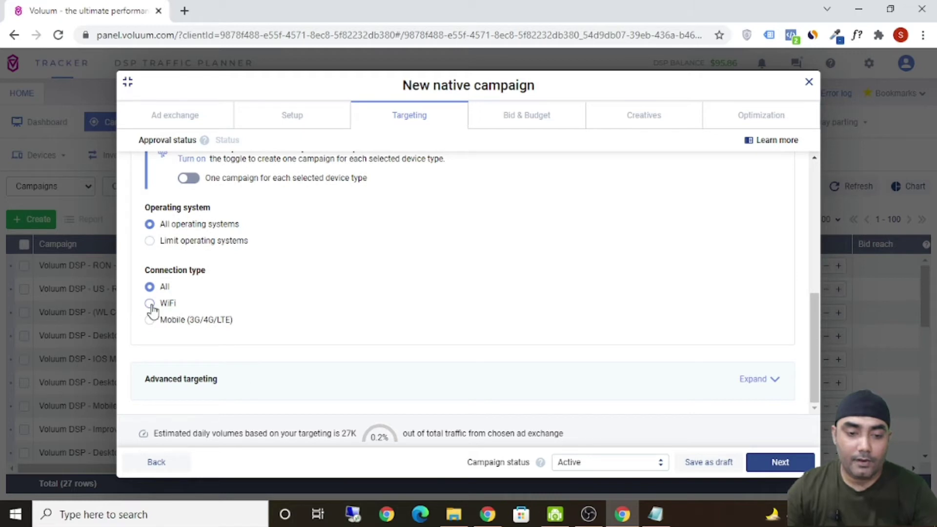
click(150, 304)
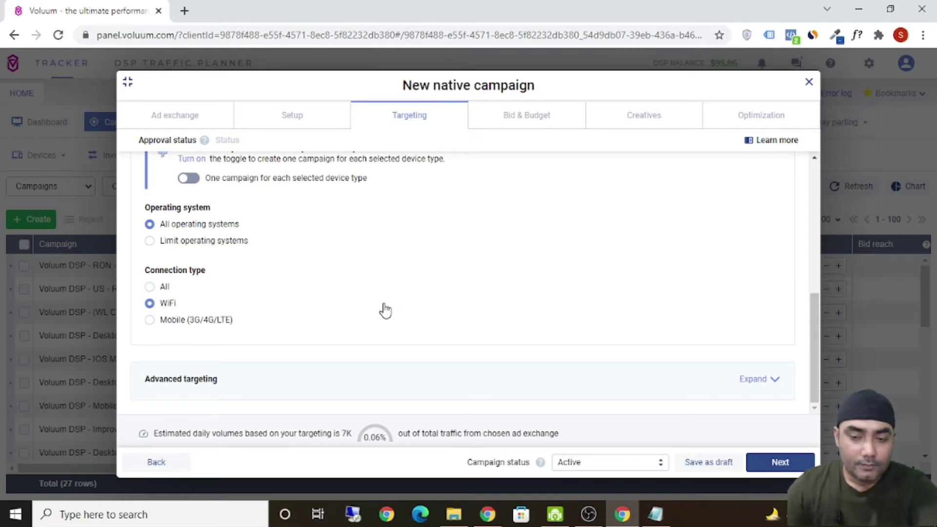
Examine the white/black list, deal ID and IP address options under advanced targeting and collapse the section
click(731, 381)
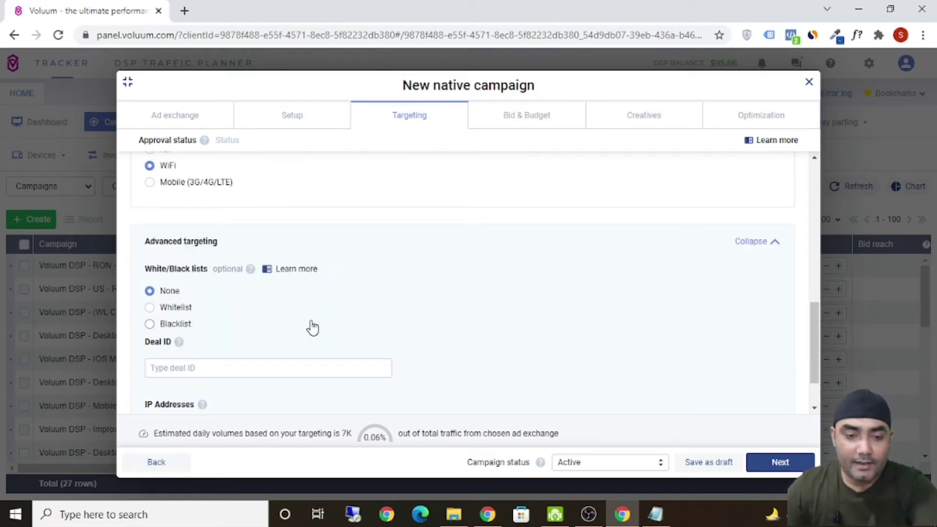
scroll(313, 332, down, 1)
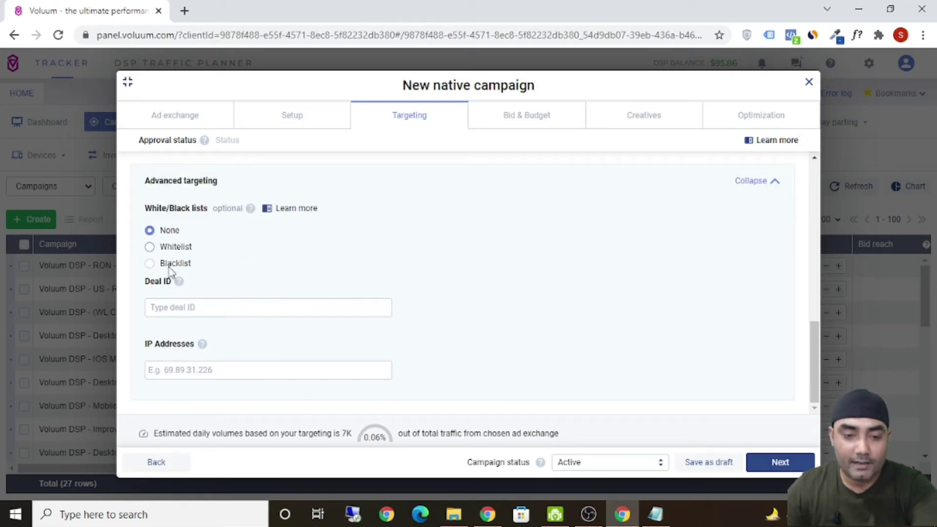
scroll(367, 351, up, 1)
click(775, 250)
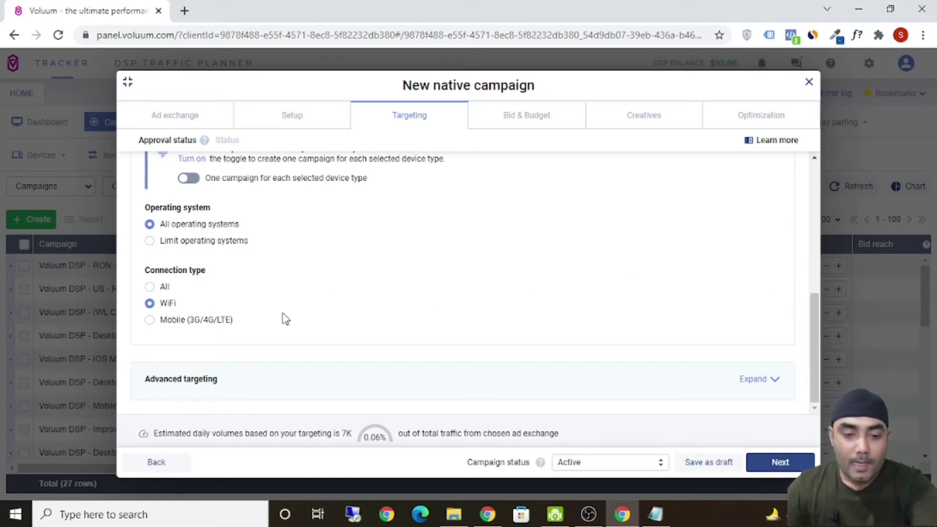
Compare the estimated volumes of the All and WiFi connection types, keep WiFi, and continue to Bid & Budget
click(151, 288)
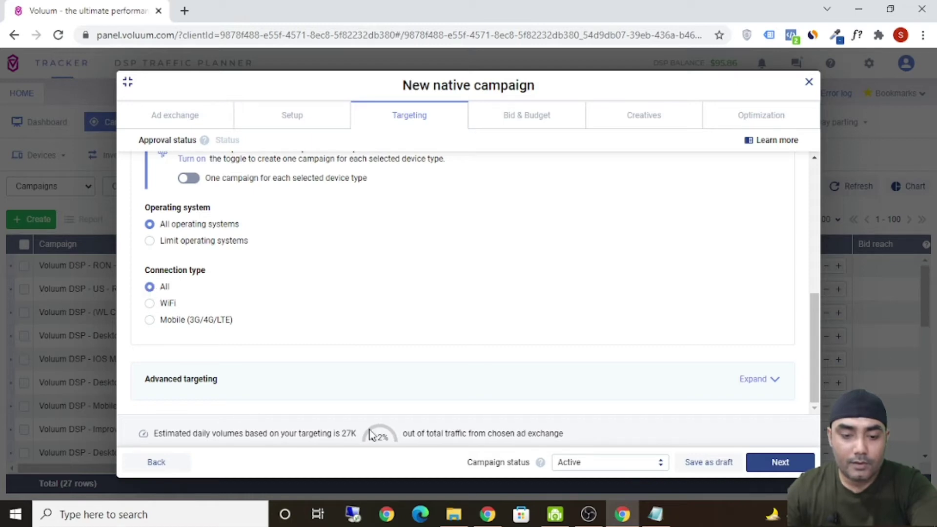
click(149, 304)
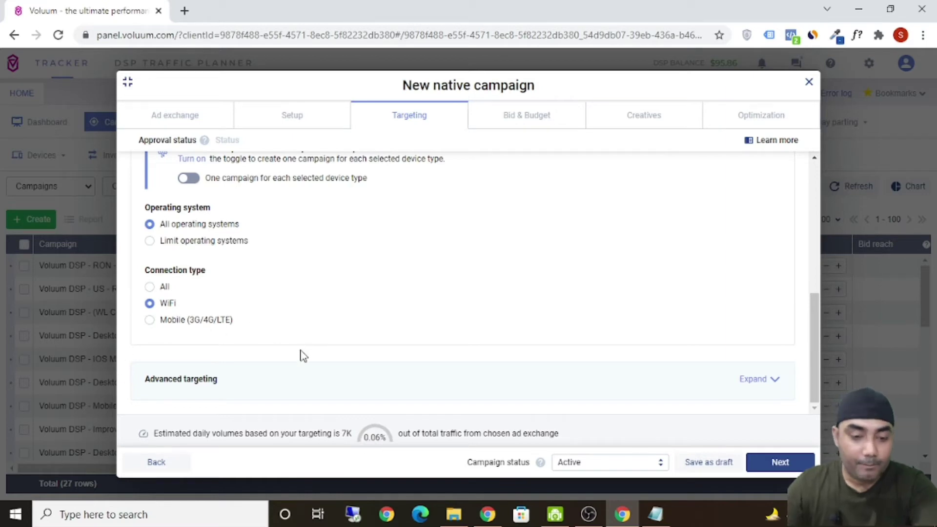
scroll(322, 371, up, 6)
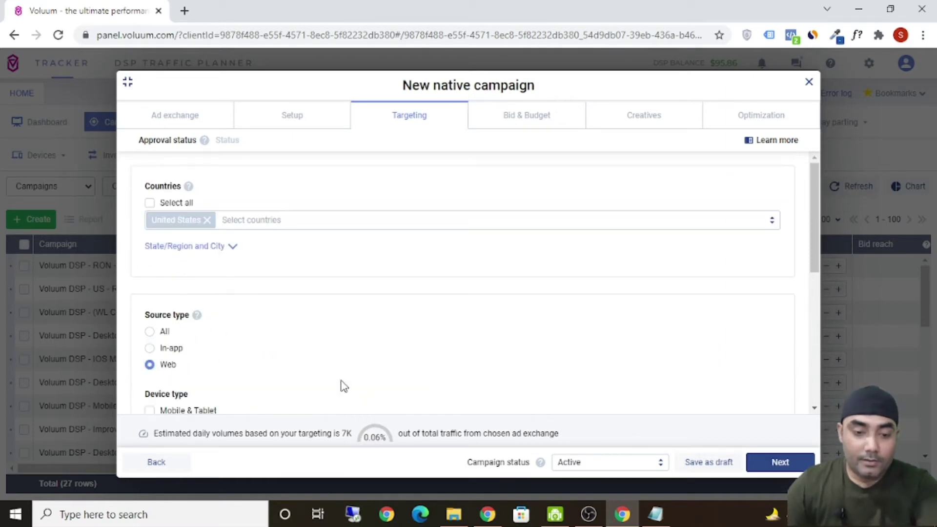
scroll(342, 386, down, 1)
scroll(341, 385, down, 4)
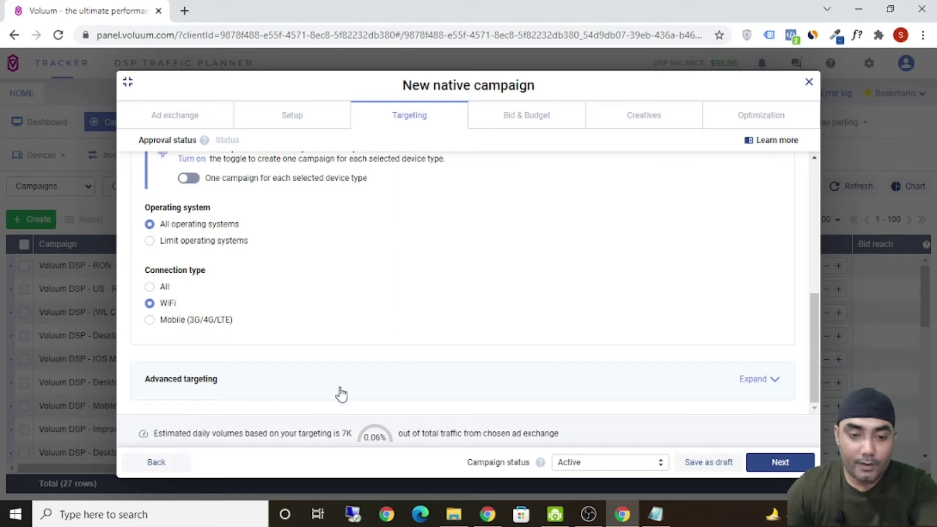
click(779, 464)
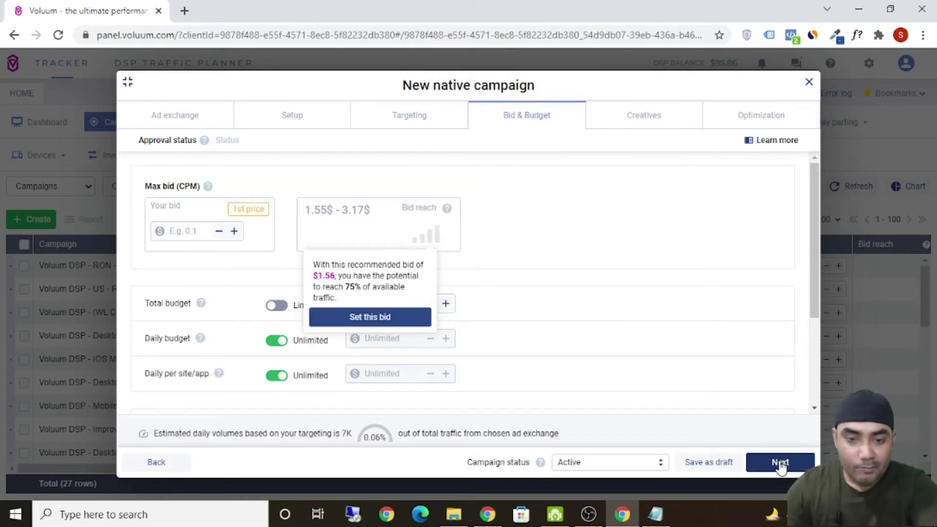
Apply the recommended max CPM bid of $1.56 to the campaign
mouse_move(427, 244)
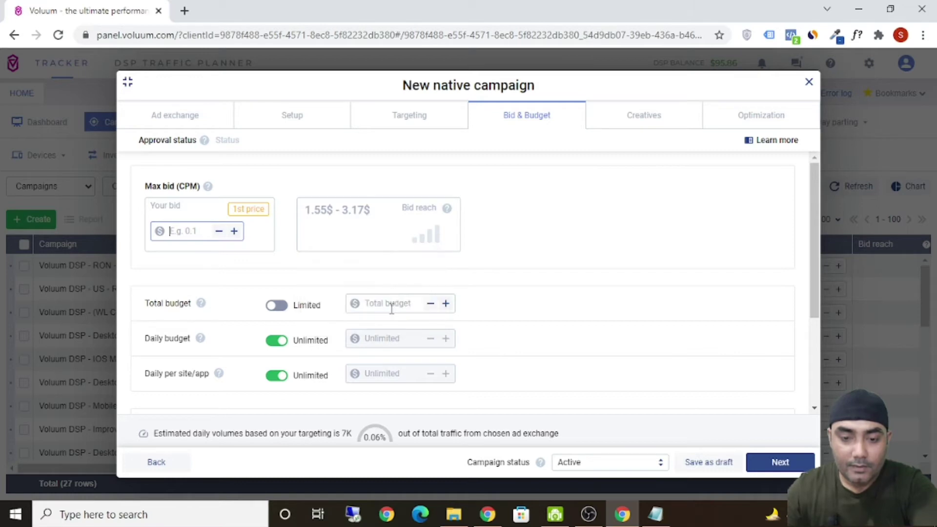
click(394, 318)
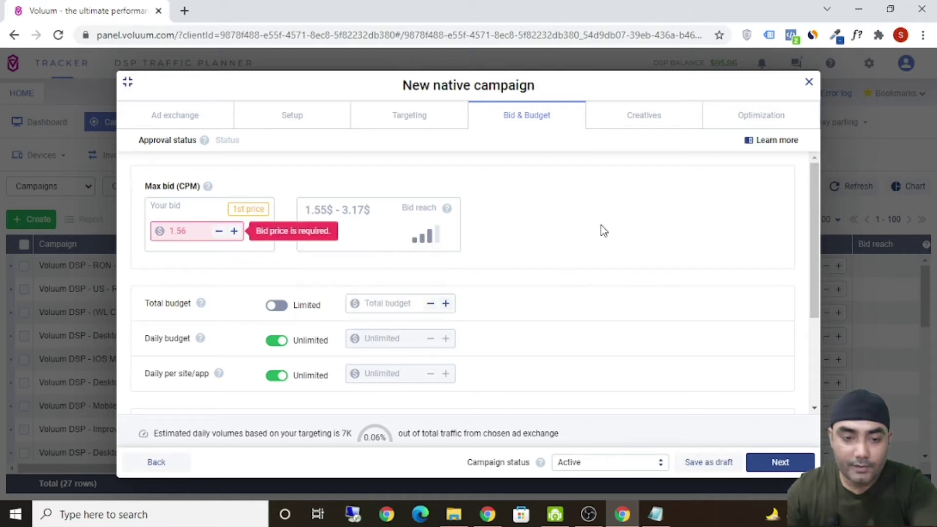
click(234, 232)
click(224, 235)
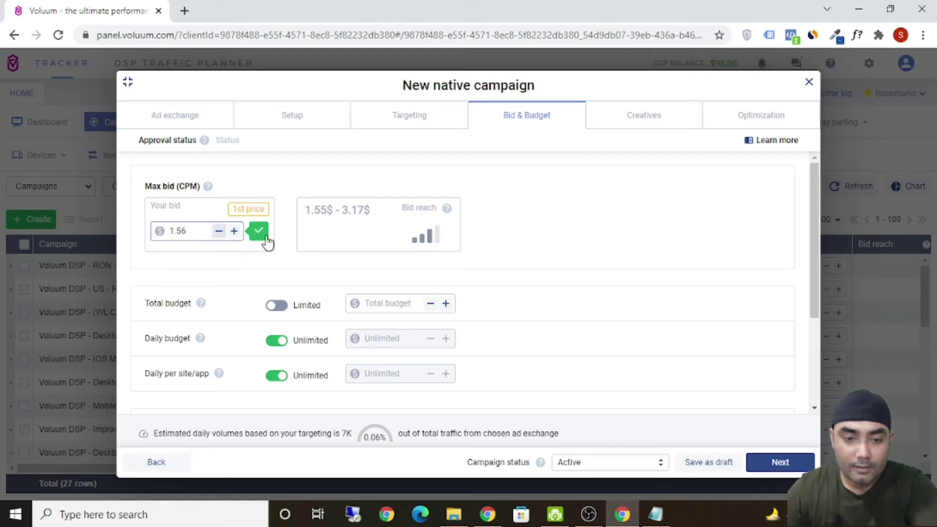
mouse_move(430, 247)
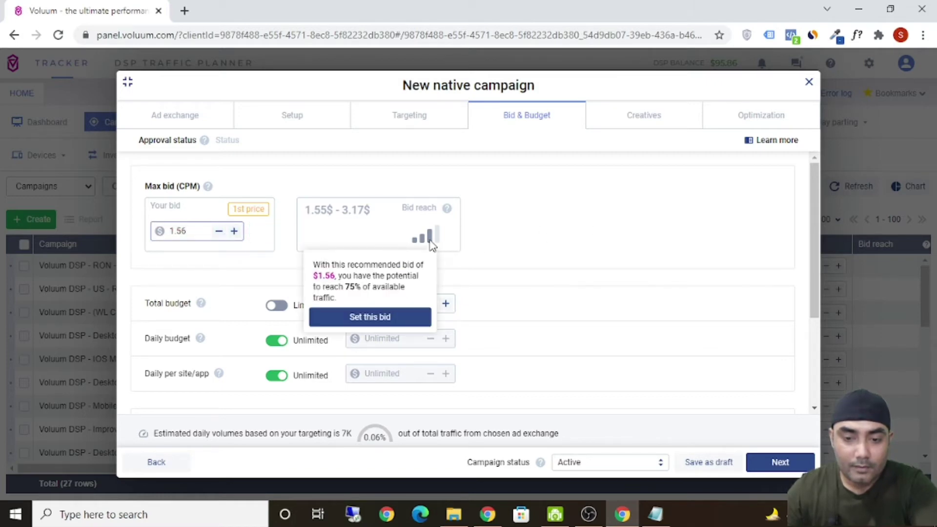
click(390, 318)
scroll(296, 281, down, 2)
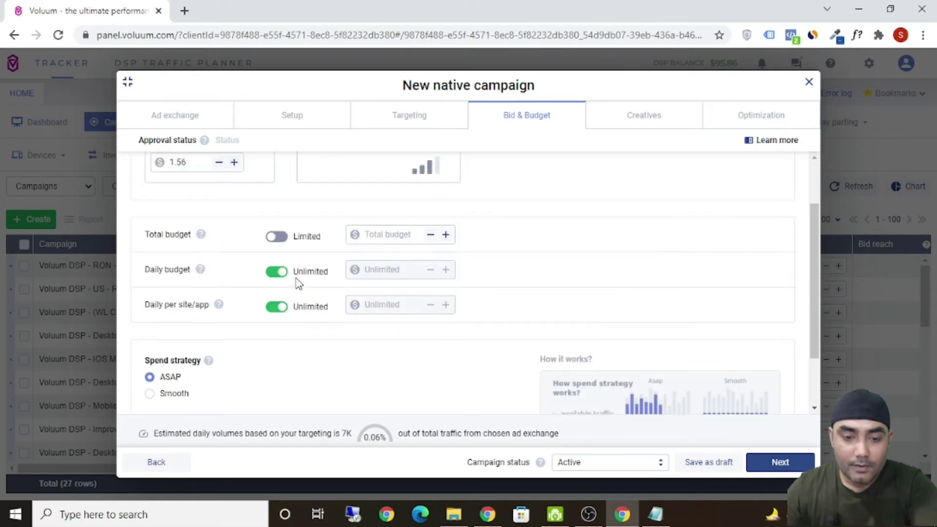
Make the total budget unlimited and limit the daily budget to 250
scroll(295, 259, up, 1)
click(278, 237)
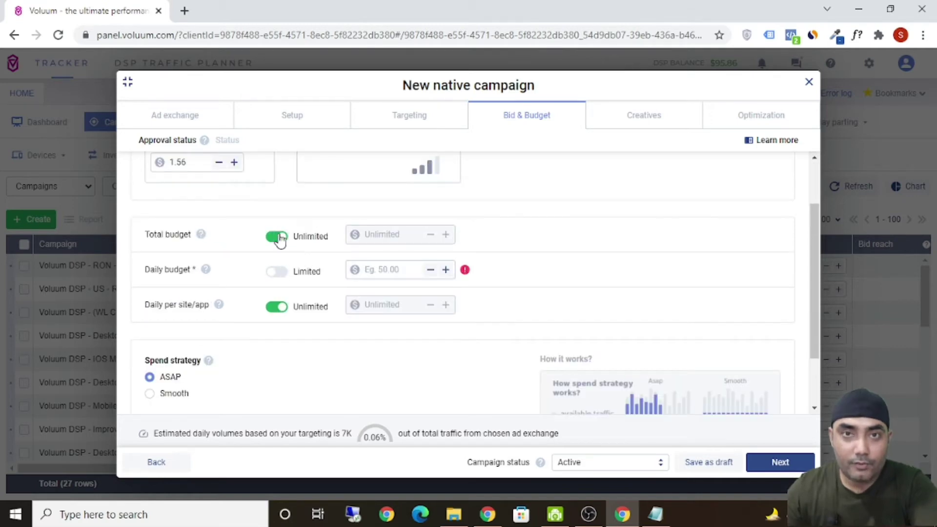
click(278, 238)
click(278, 238)
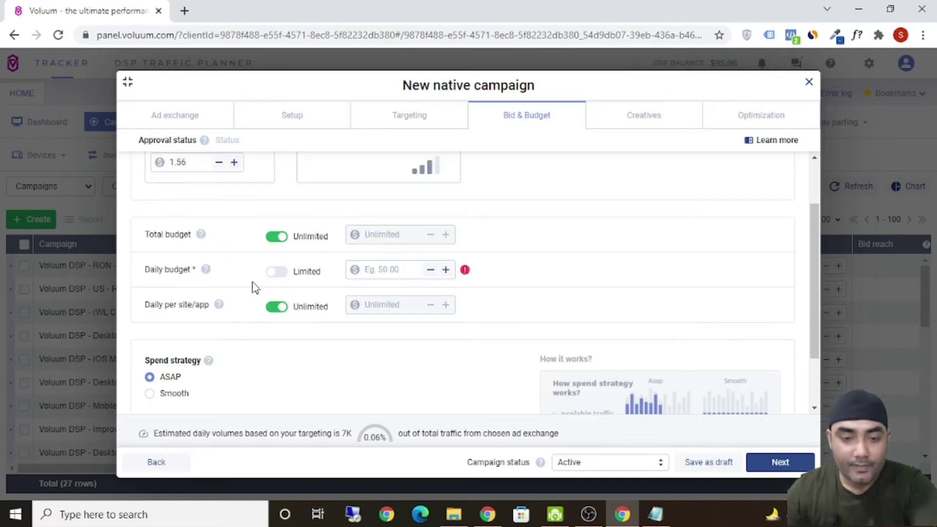
click(383, 270)
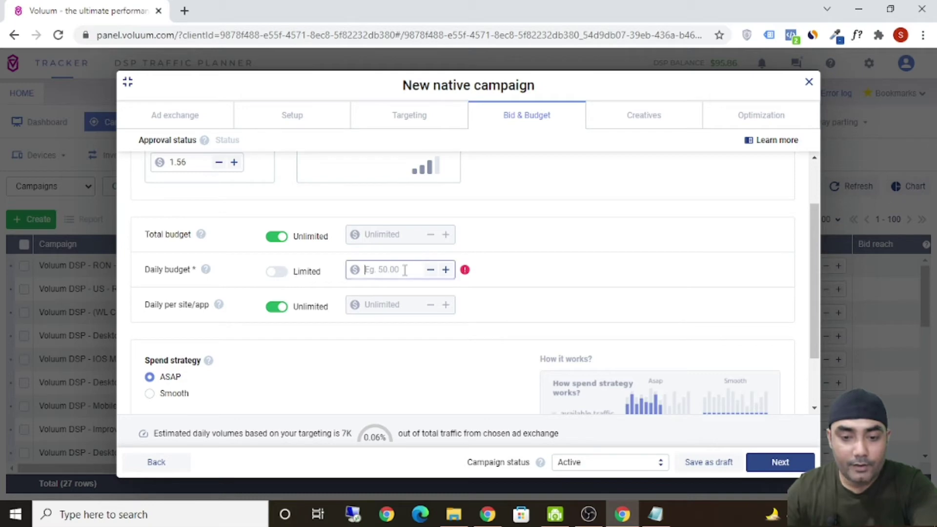
text(250)
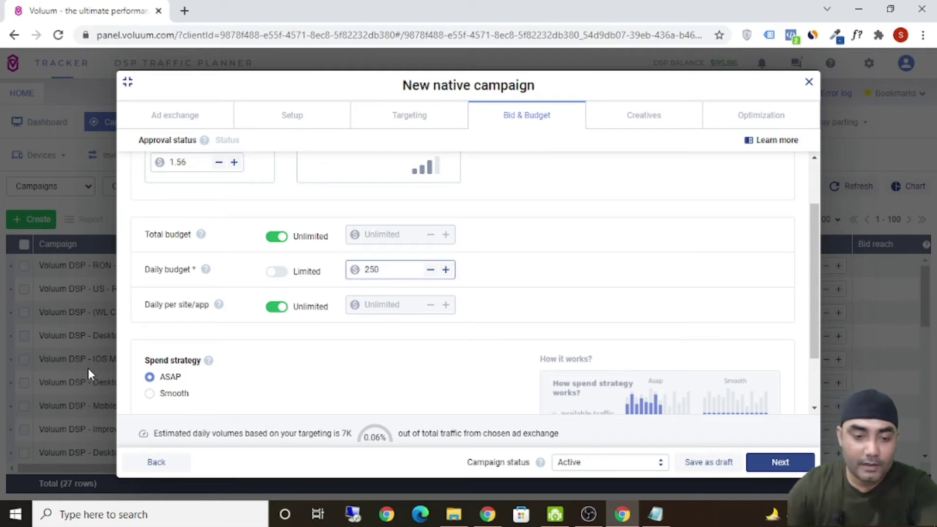
Compare the Smooth and ASAP spend strategies with a daily budget of 50, ending on Smooth with a daily budget of 250
click(175, 401)
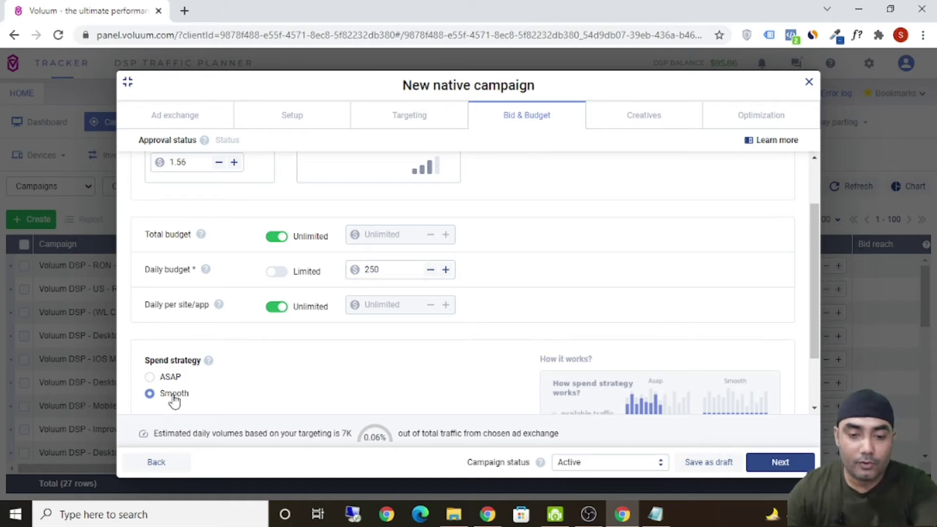
drag(370, 273, 357, 271)
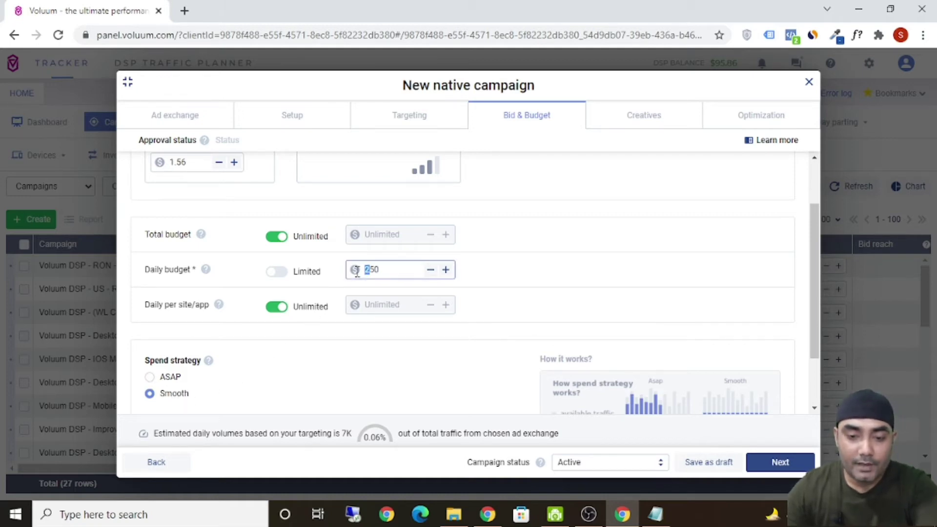
key(BackSpace)
mouse_move(464, 275)
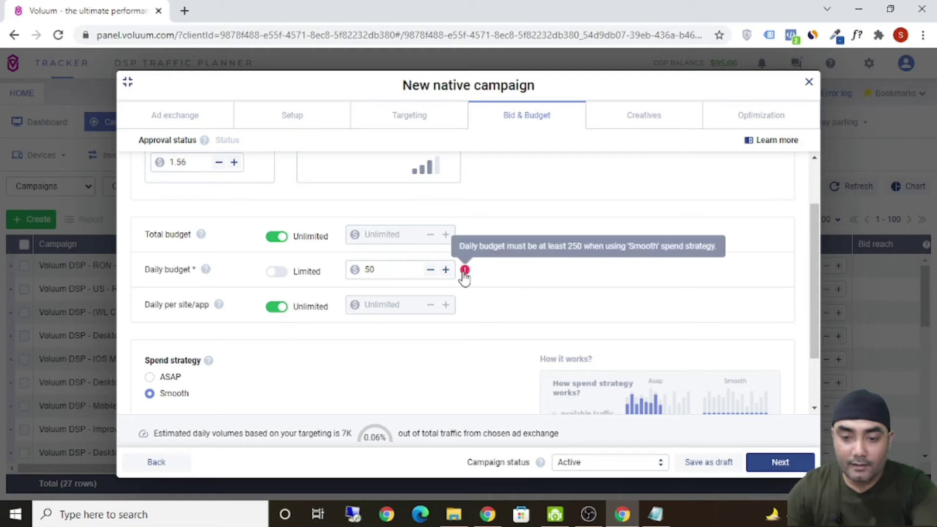
click(149, 377)
mouse_move(154, 361)
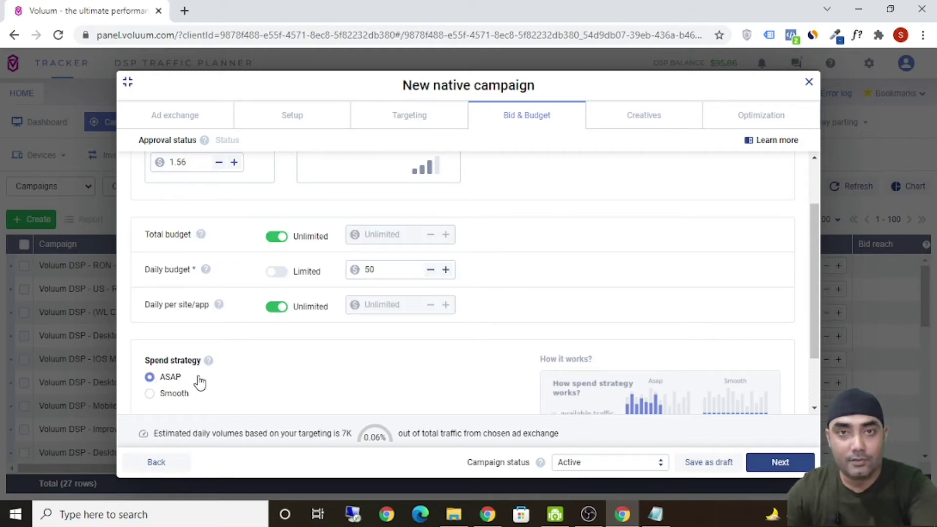
click(157, 392)
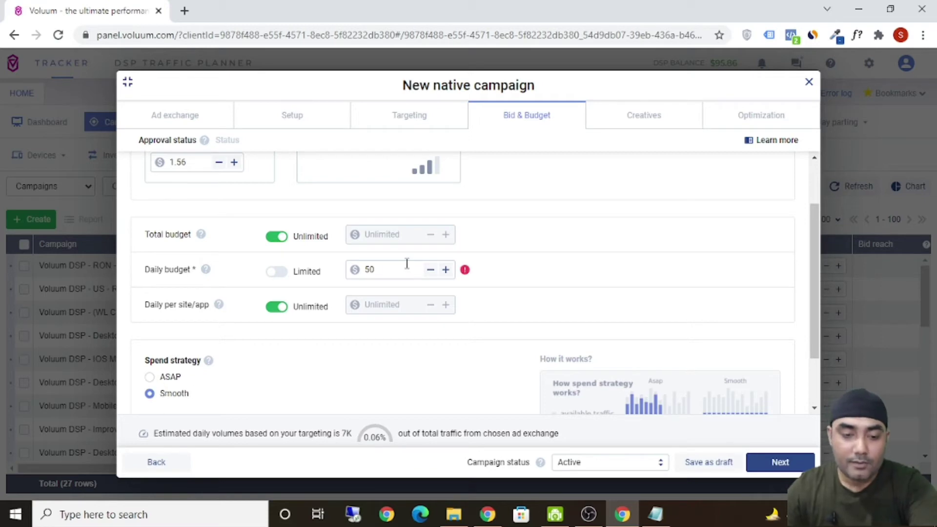
click(367, 274)
text(2)
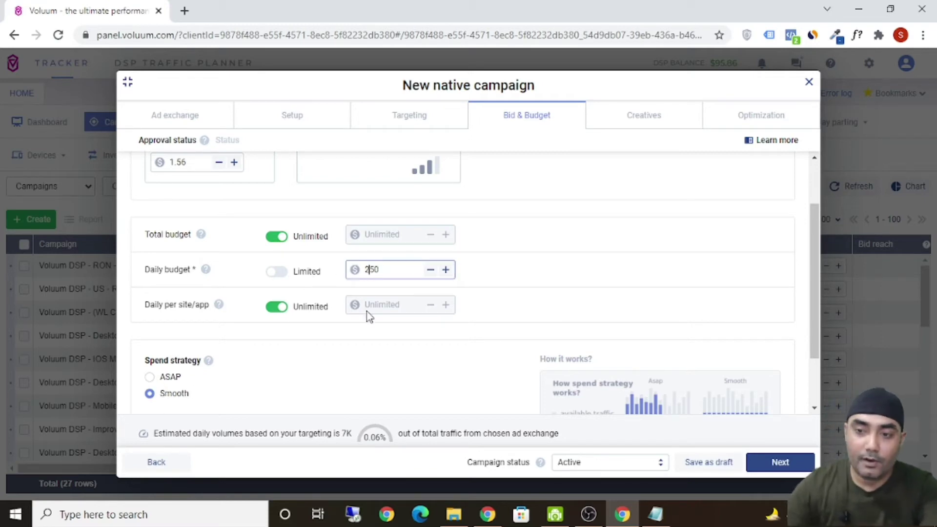
scroll(700, 260, up, 1)
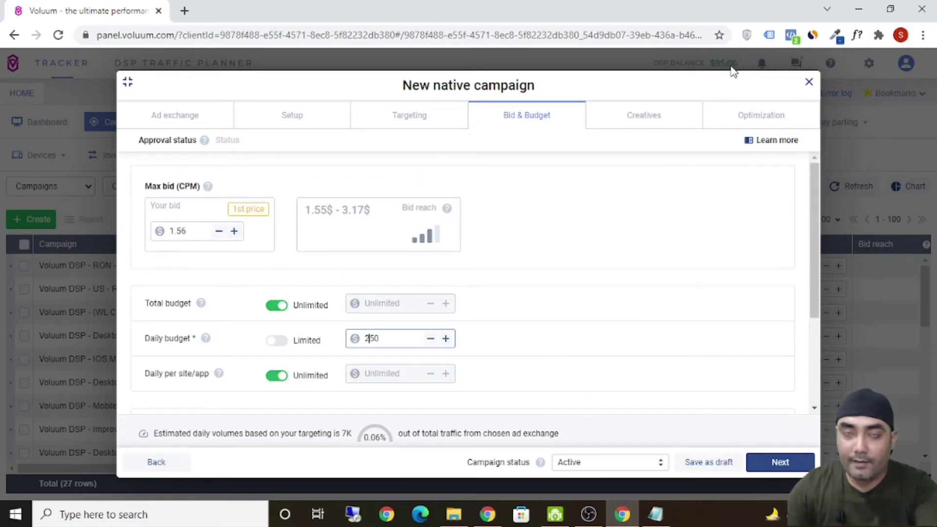
click(432, 370)
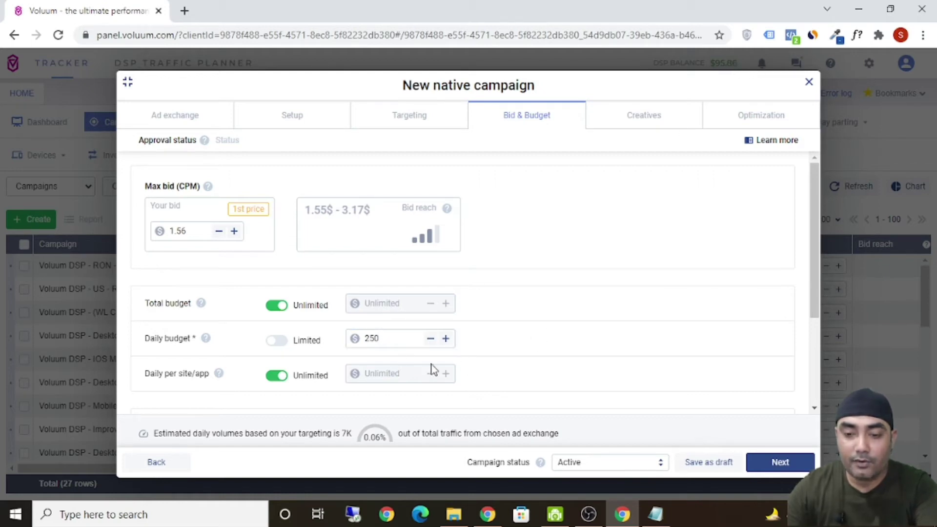
Try daily per site/app limits of 1 and 2.50, and switch that budget back to unlimited
scroll(556, 327, down, 1)
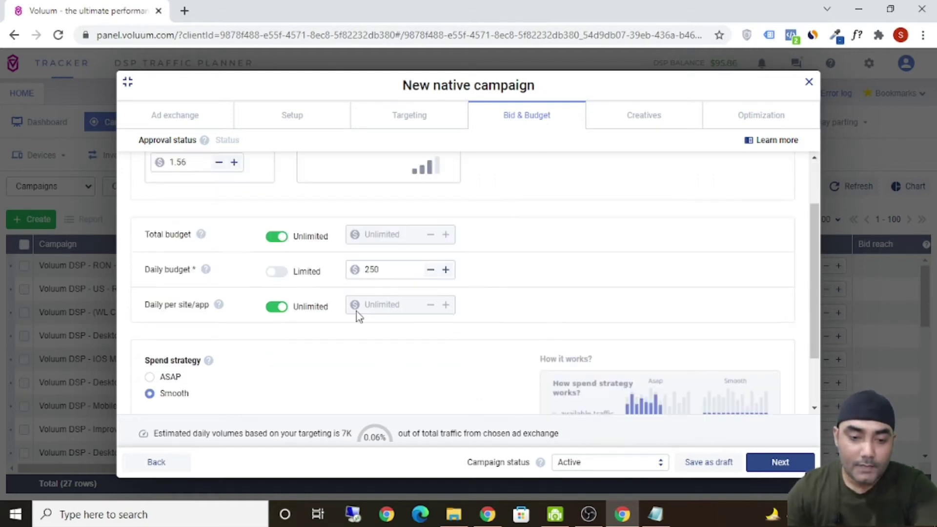
mouse_move(217, 311)
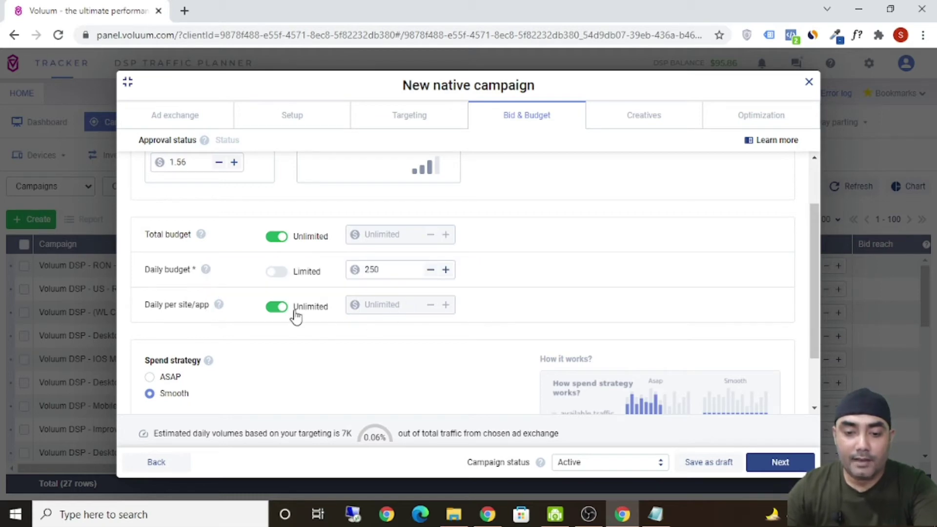
click(275, 307)
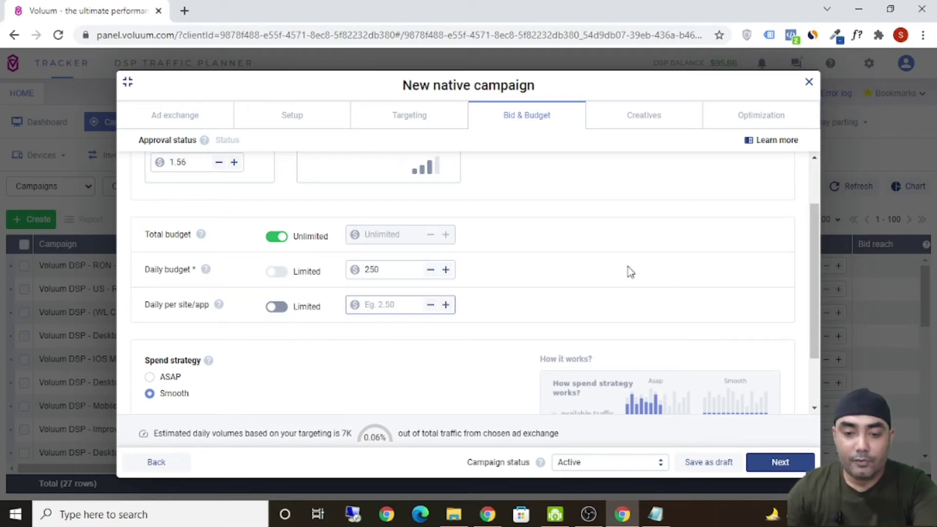
text(2.5)
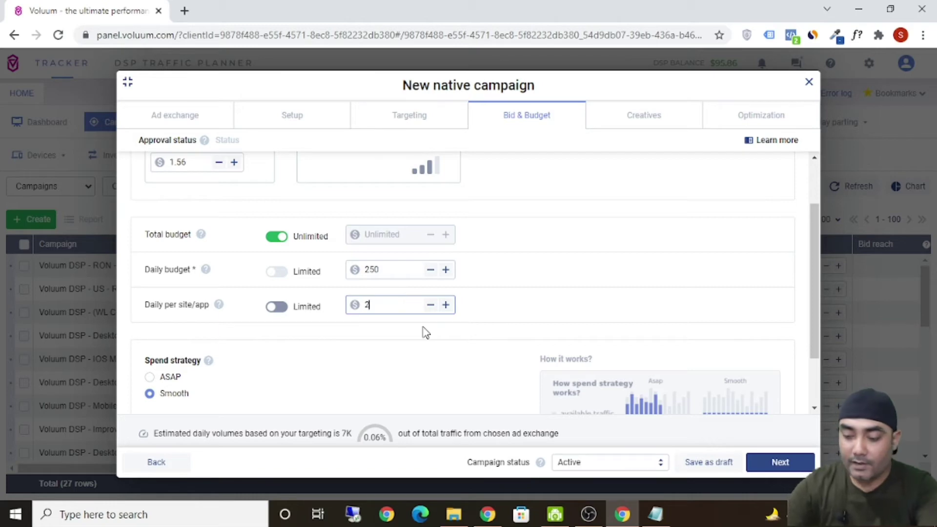
key(BackSpace)
key(BackSpace)
key(BackSpace)
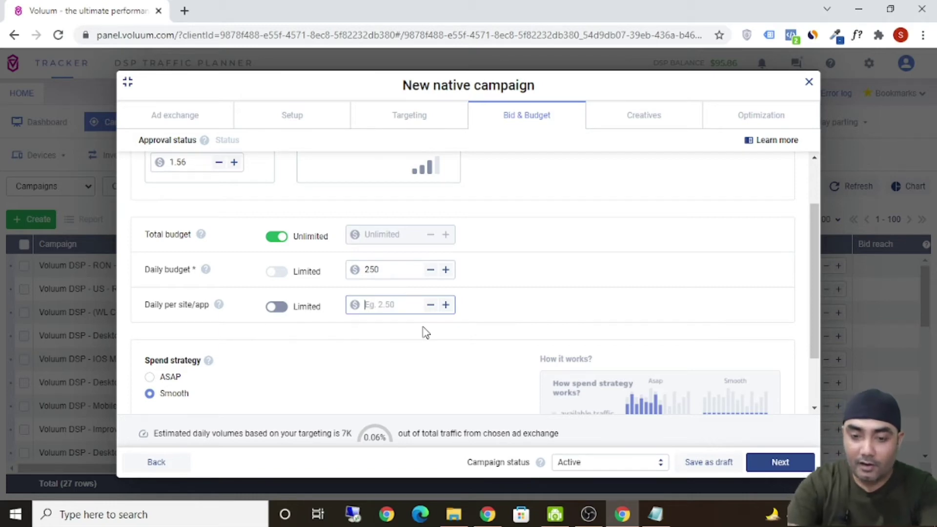
text(1)
click(572, 318)
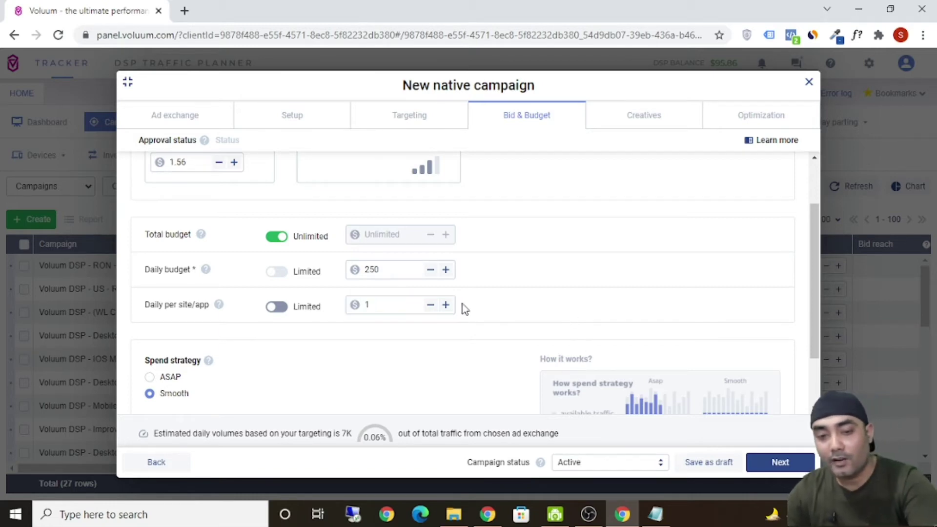
drag(402, 308, 355, 306)
text(2.5)
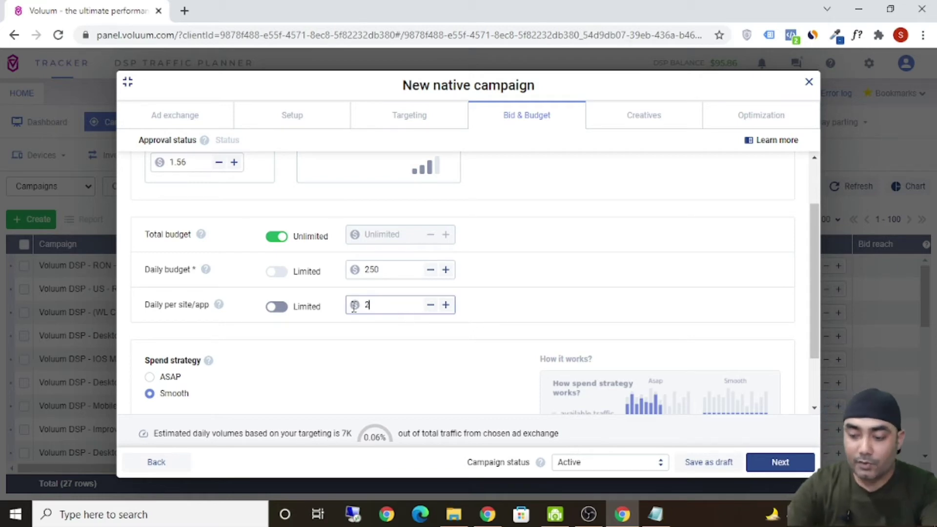
click(528, 313)
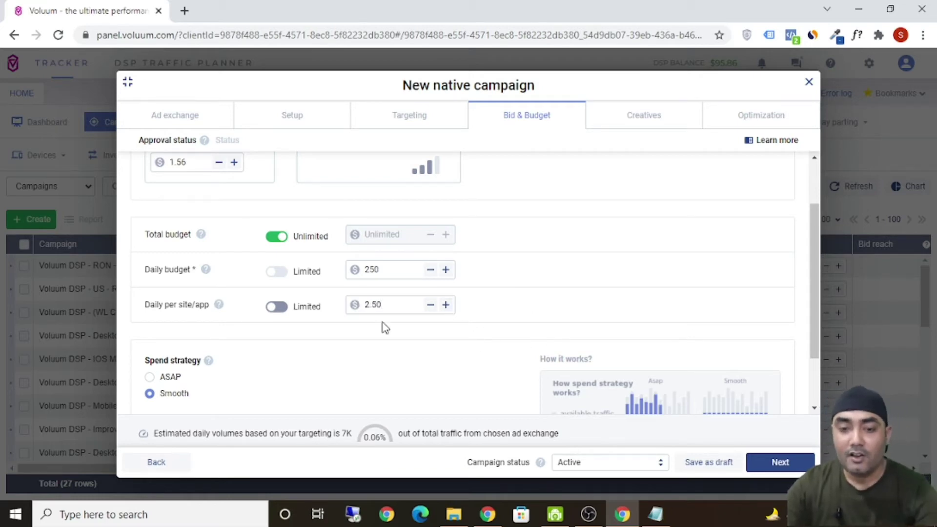
click(277, 307)
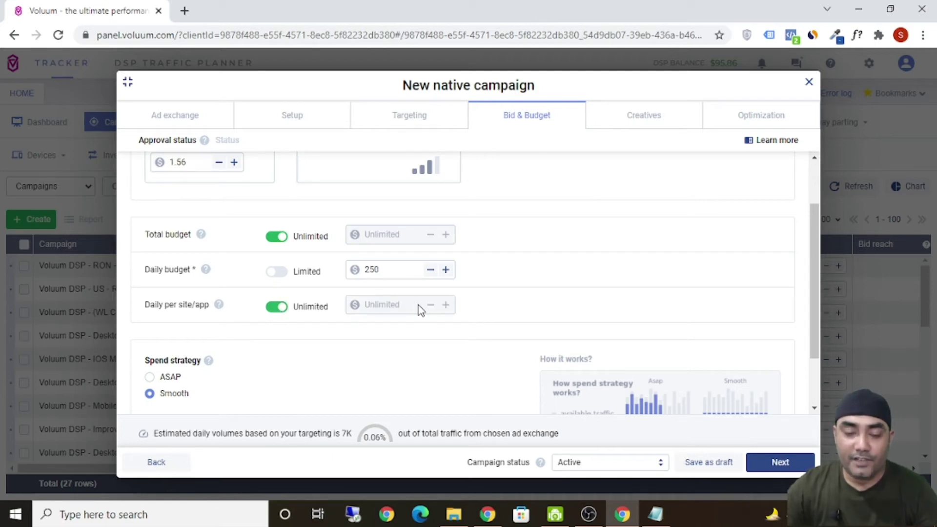
Limit the daily per site/app budget to 2.50
click(273, 308)
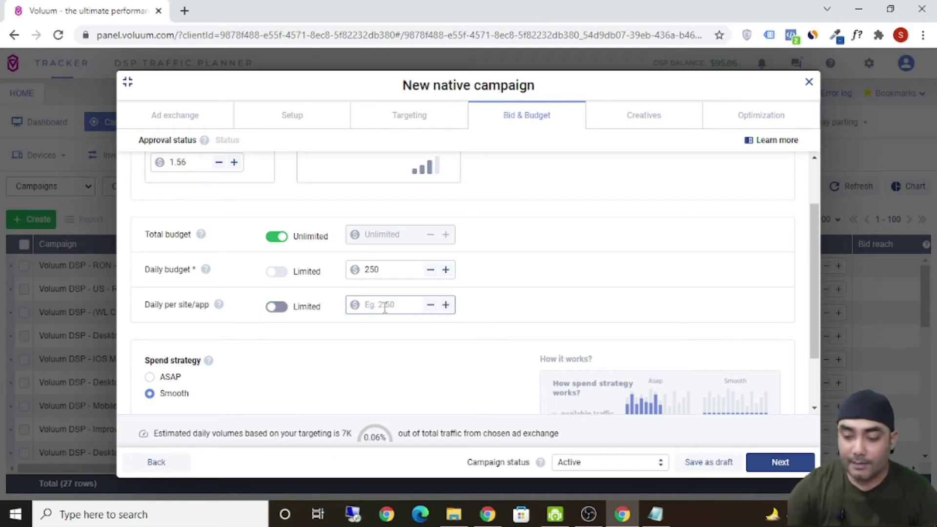
click(385, 307)
text(2.5)
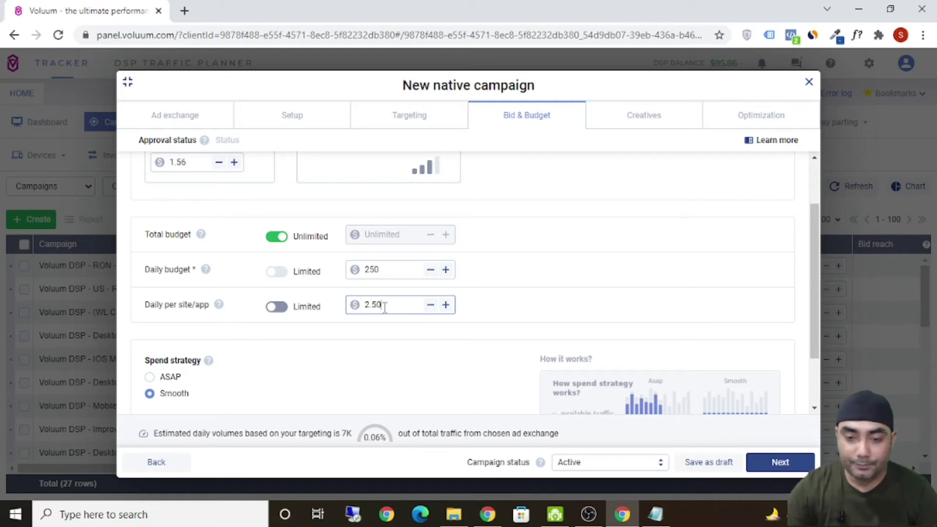
click(546, 314)
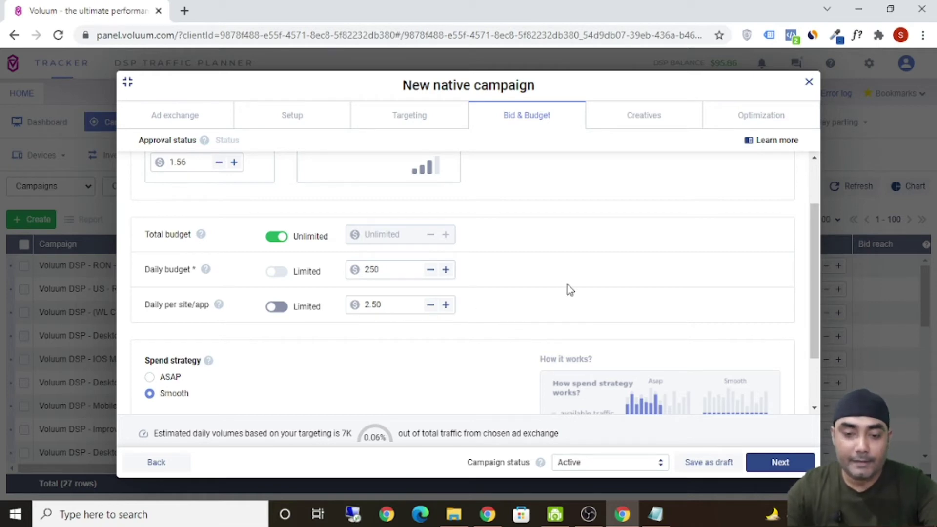
Review the spend strategy explanation and continue to the campaign's Creatives stage
scroll(568, 291, down, 2)
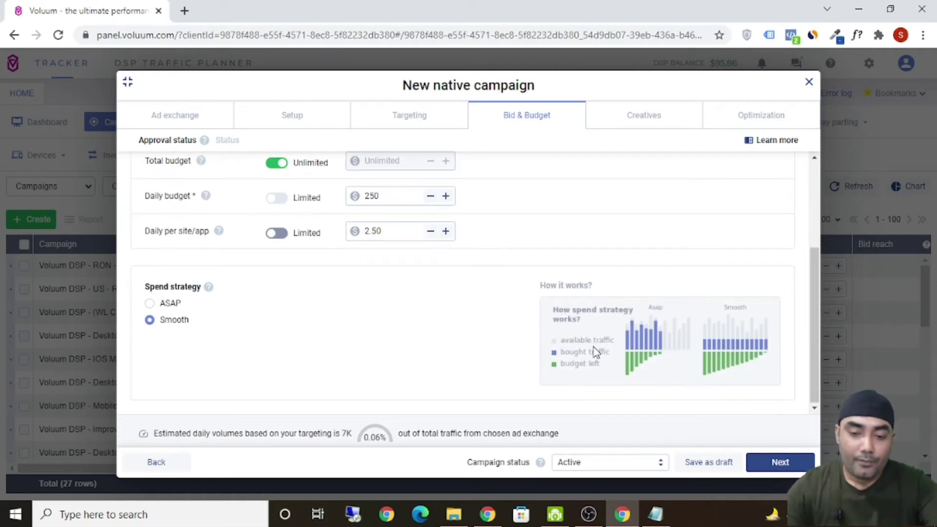
scroll(596, 353, up, 4)
scroll(597, 355, down, 4)
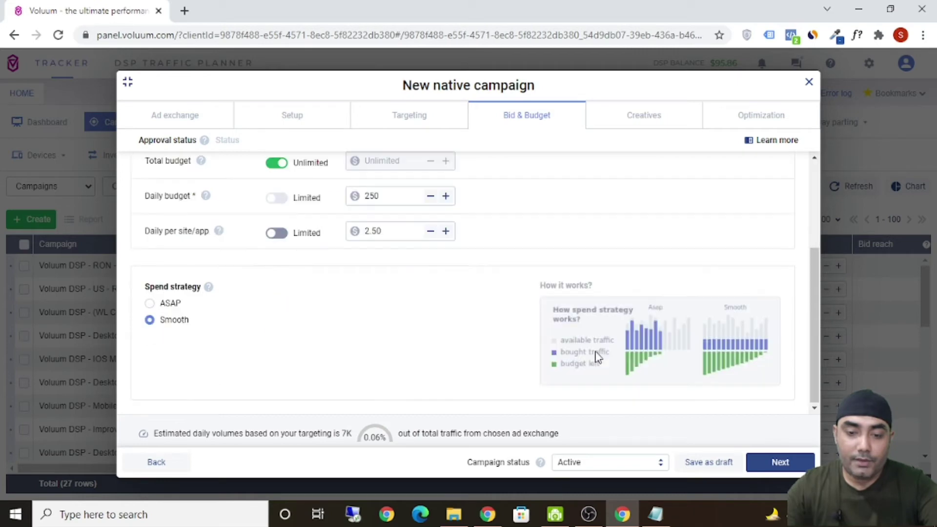
click(790, 461)
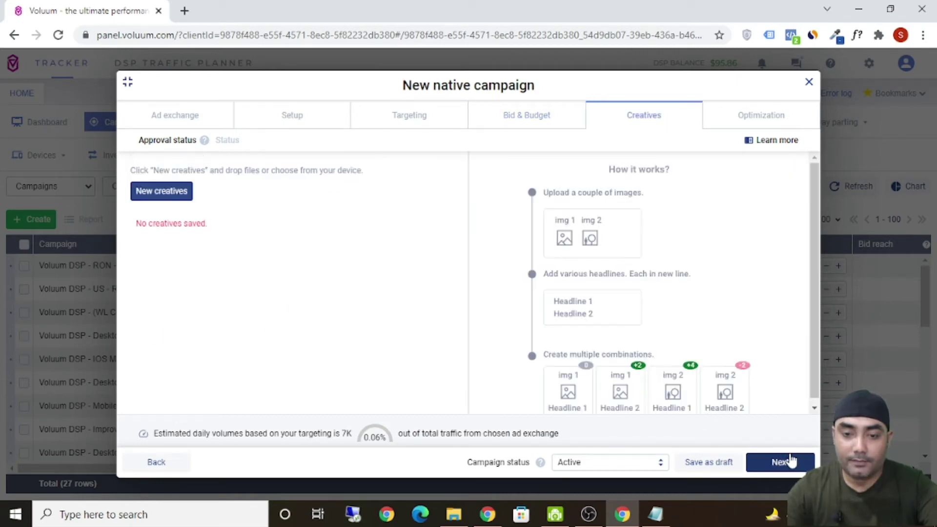
Start a new creative with the CTA button text "Watch Now" and check it against the Headline notes in Notepad
click(177, 192)
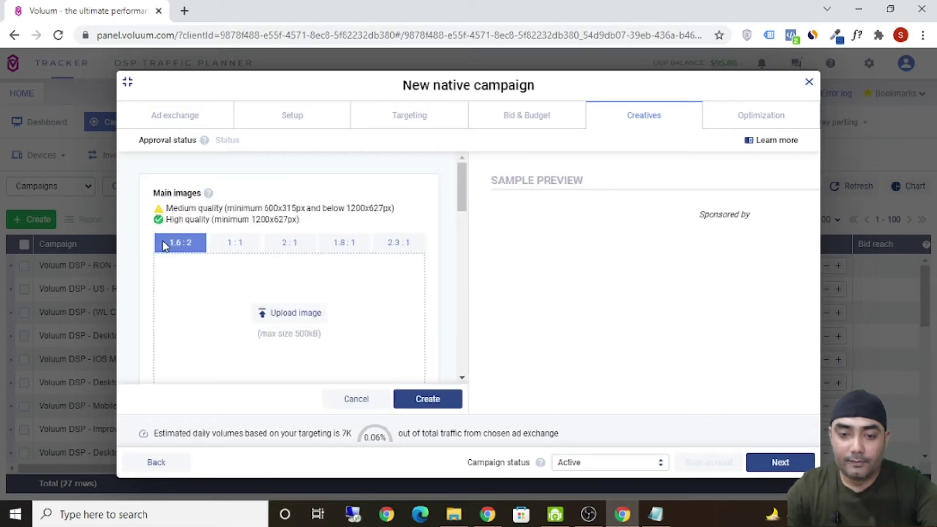
scroll(410, 269, down, 10)
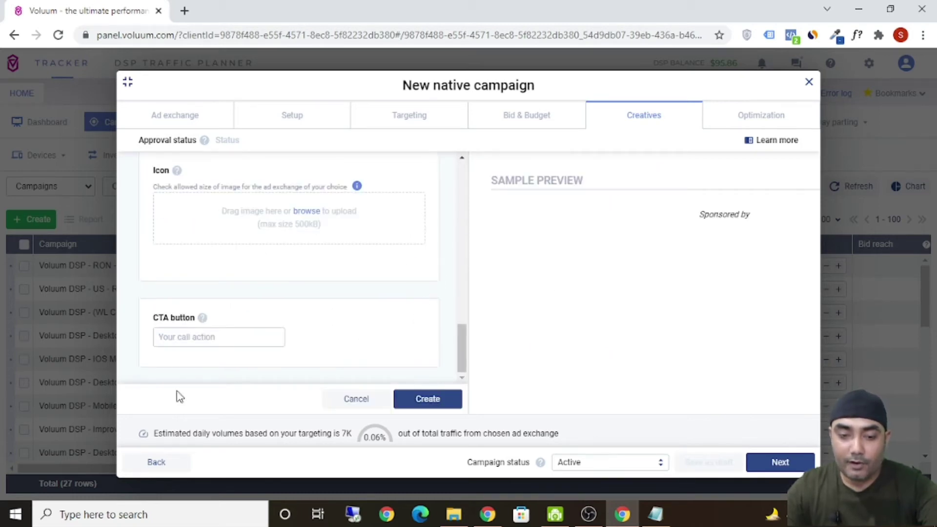
click(233, 336)
text(Wa)
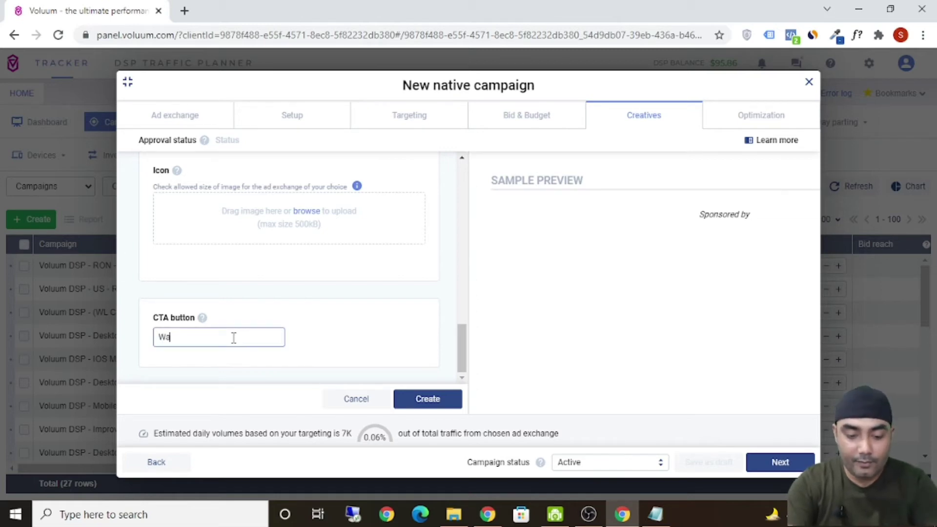
text(tch Now)
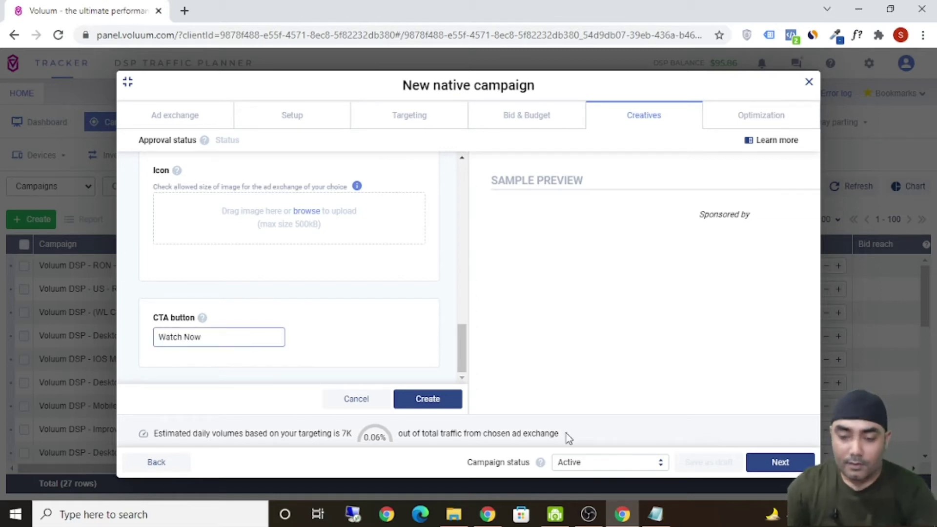
click(656, 515)
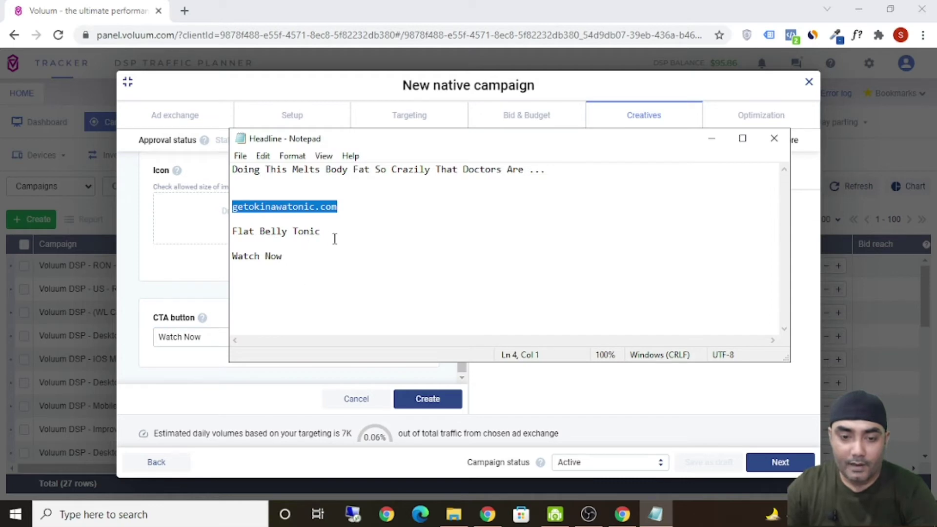
key(alt+Tab)
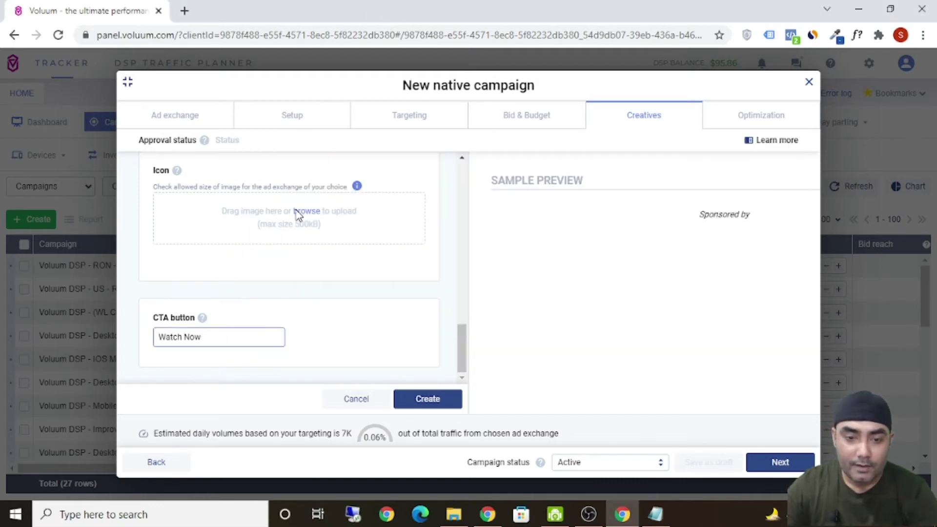
Upload the tick-mark-200x80 image from the Desktop folder as the creative's icon
click(321, 210)
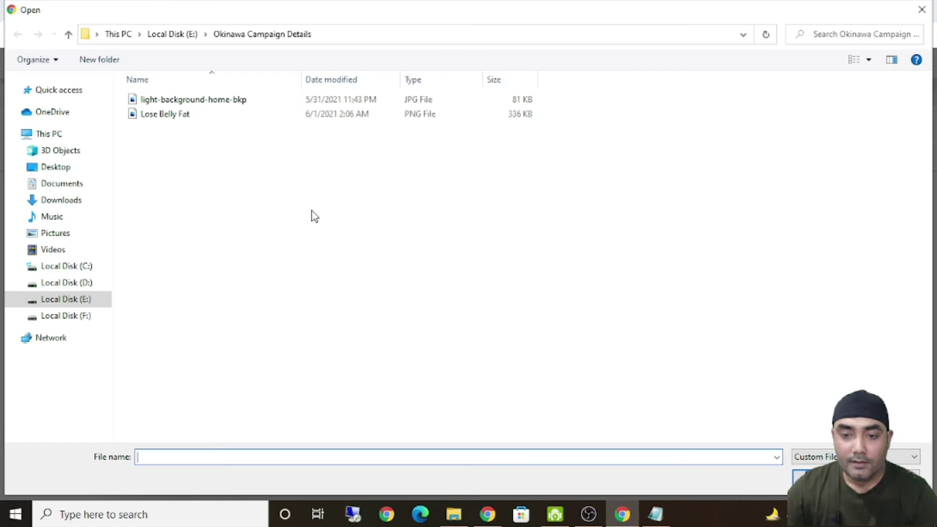
click(83, 168)
scroll(680, 341, down, 3)
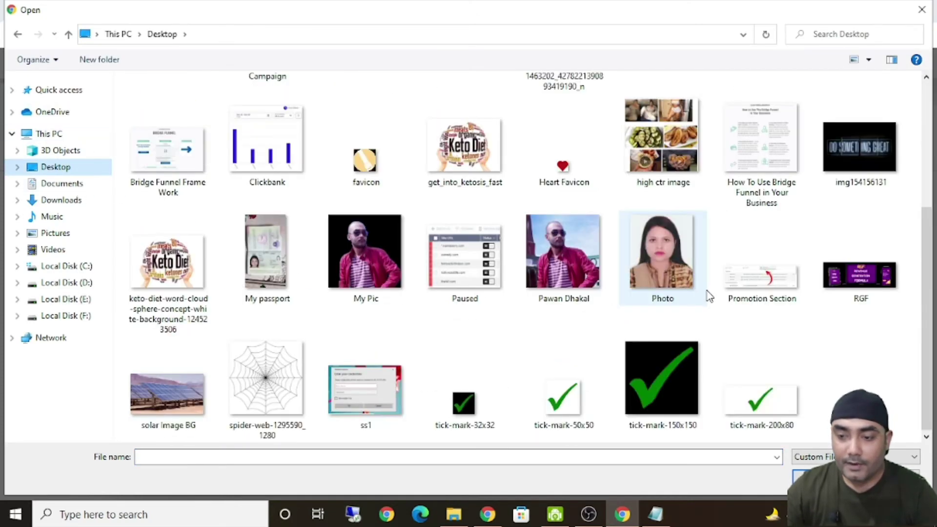
click(679, 375)
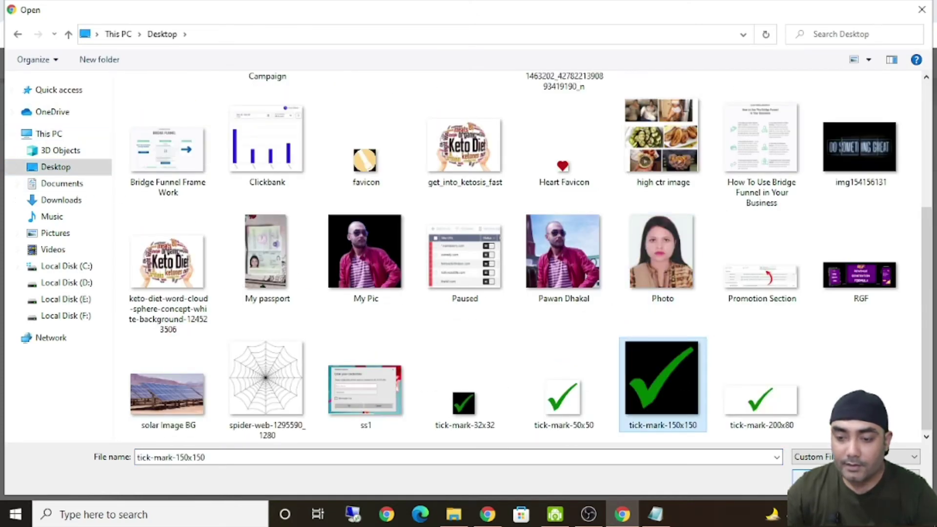
click(784, 431)
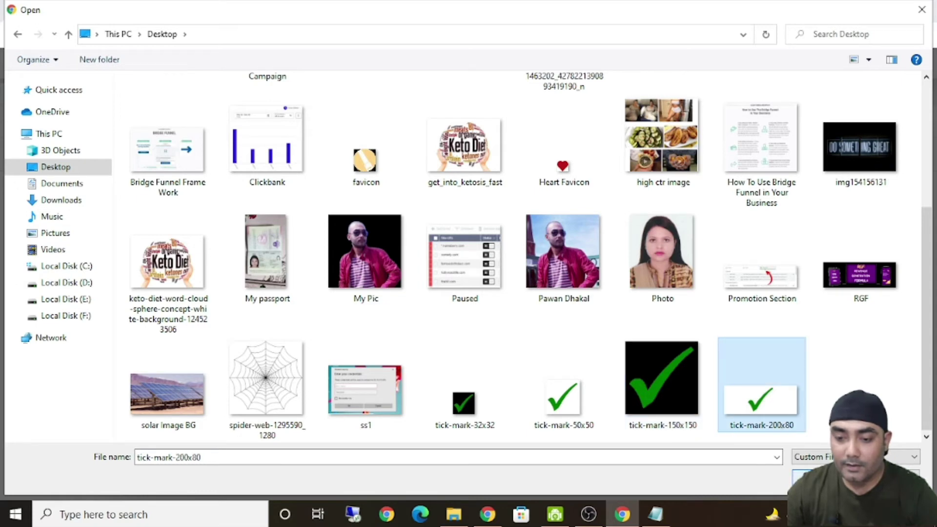
key(Return)
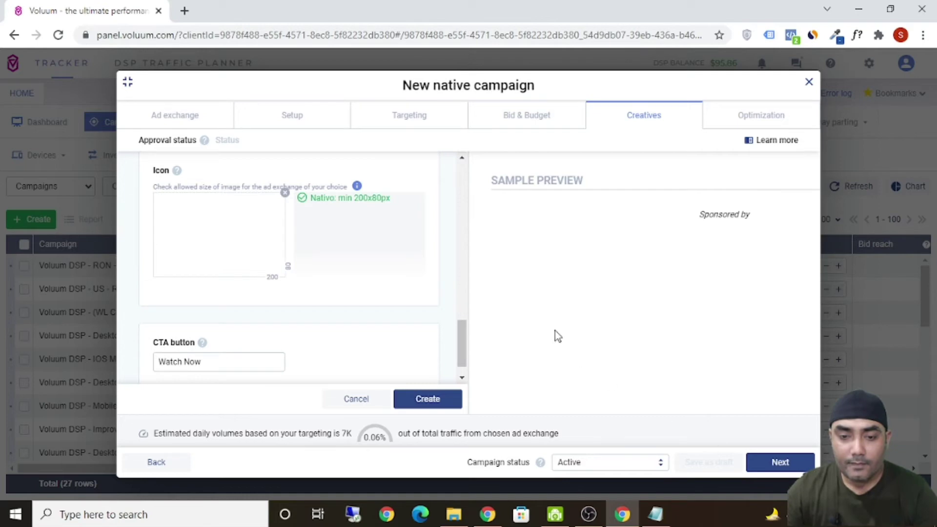
Copy "Flat Belly Tonic" from the Headline notes in Notepad into the creative's displayed brand name
scroll(375, 295, up, 3)
click(225, 247)
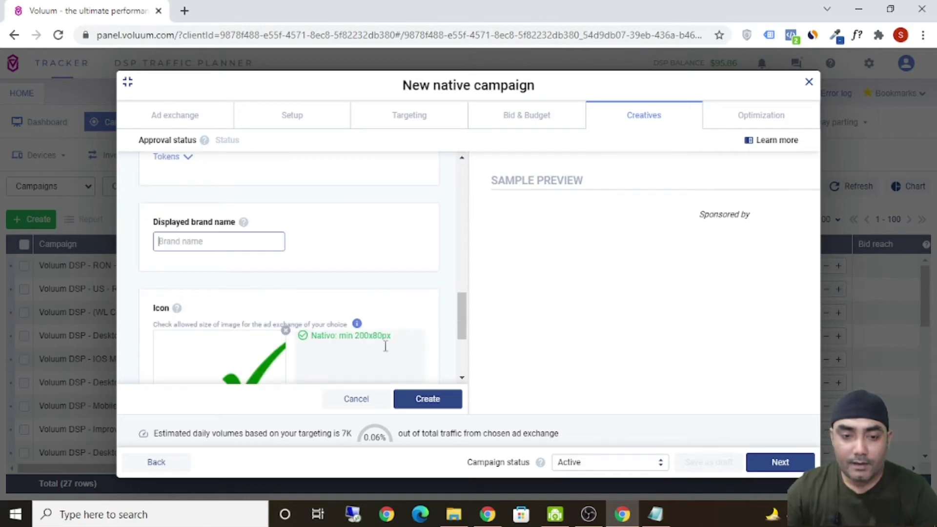
click(656, 515)
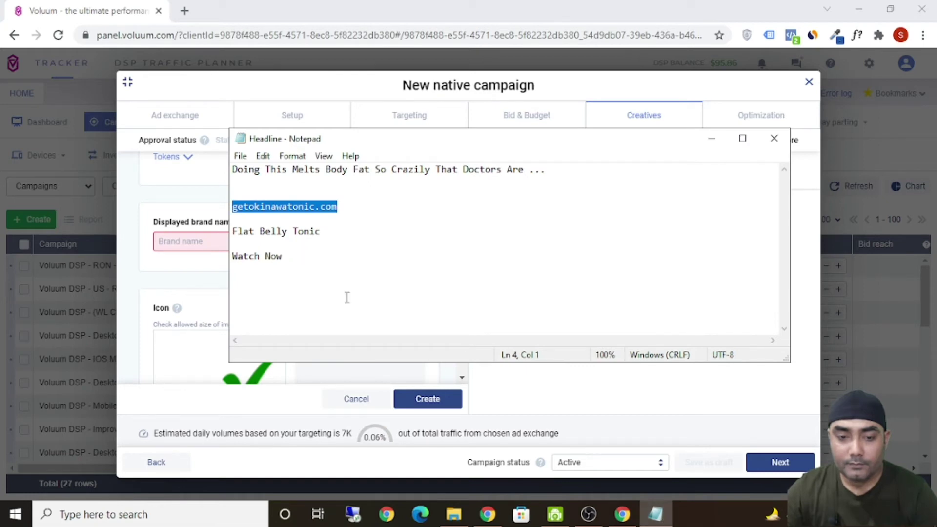
drag(336, 232, 212, 232)
right_click(263, 229)
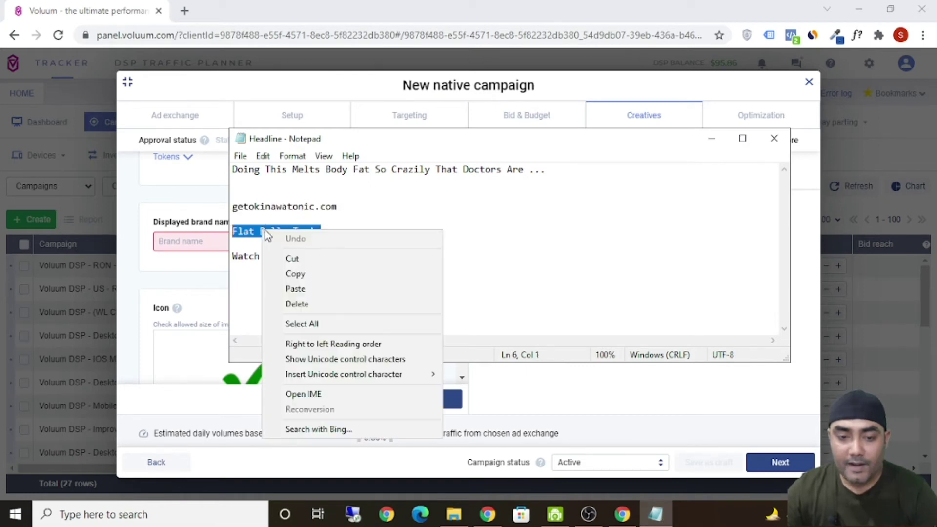
click(301, 274)
click(194, 239)
right_click(194, 239)
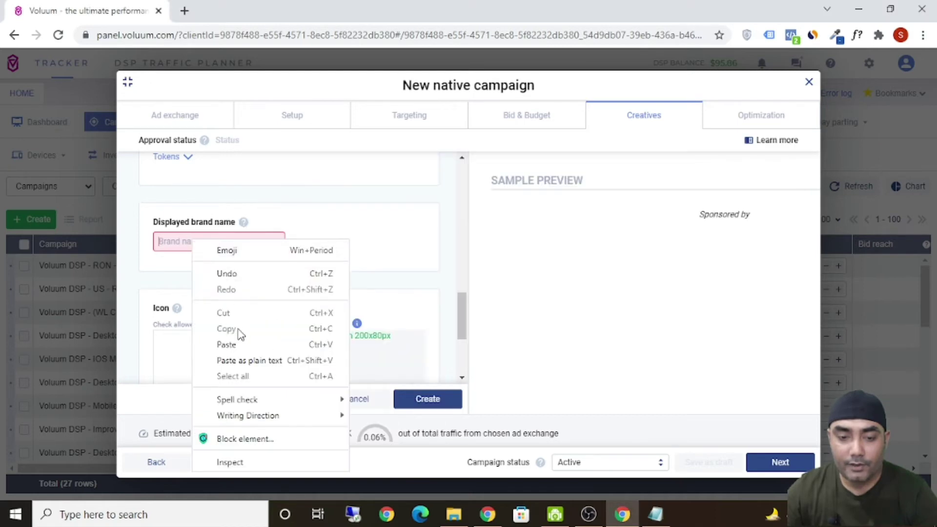
click(229, 344)
scroll(400, 276, down, 3)
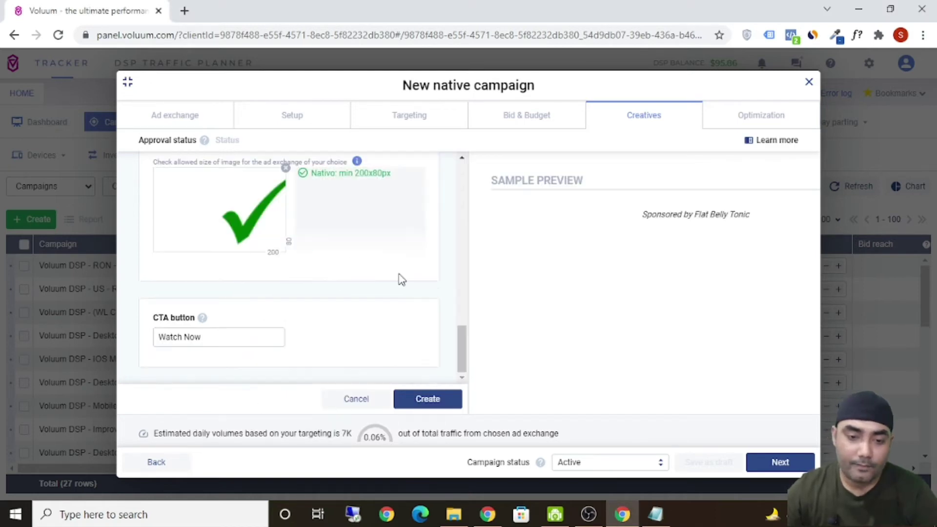
Copy "Doing This Melts Body Fat So Crazily That Doctors Are ..." from the Headline notes in Notepad into the creative's headlines
scroll(397, 293, up, 5)
scroll(391, 300, up, 1)
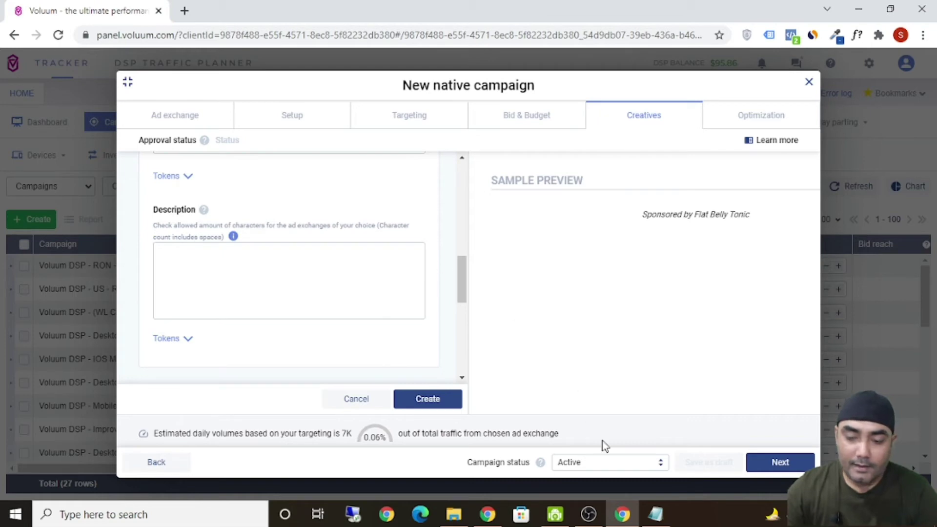
scroll(339, 299, up, 2)
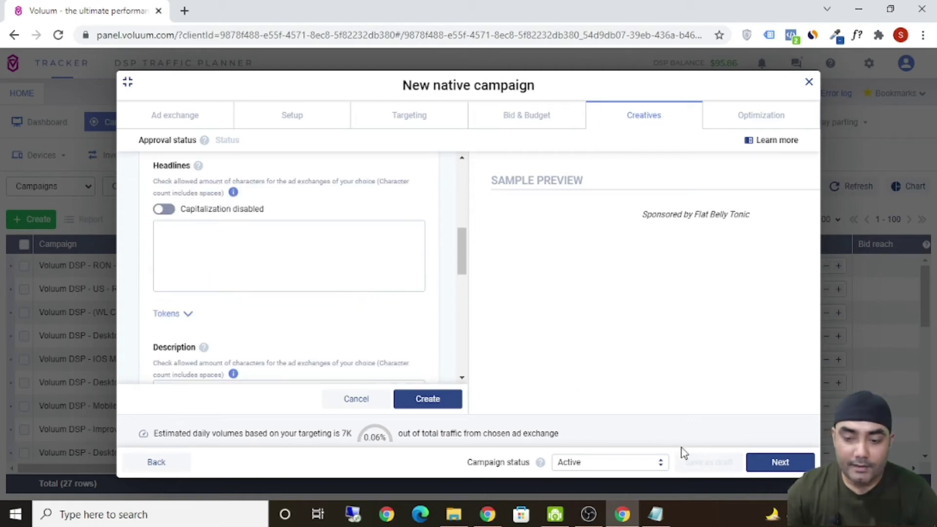
click(655, 514)
drag(557, 170, 234, 166)
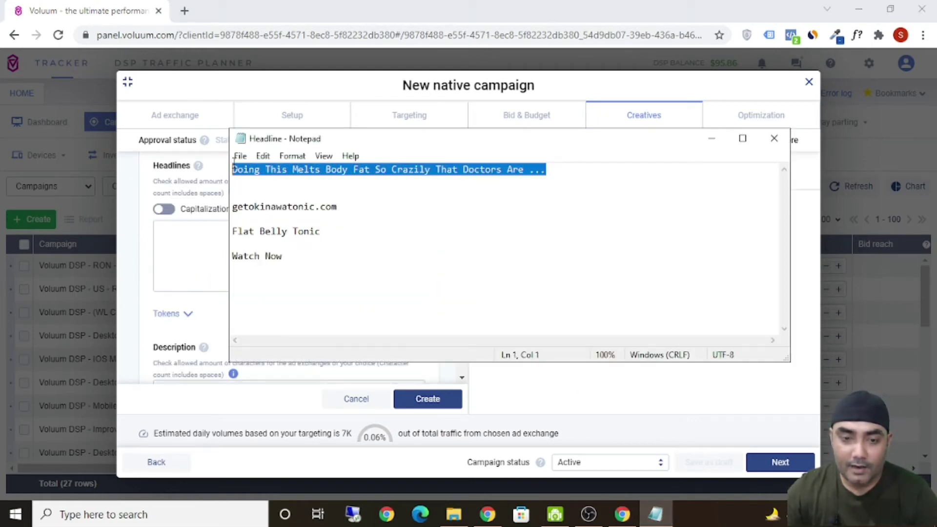
right_click(277, 168)
click(308, 213)
click(295, 6)
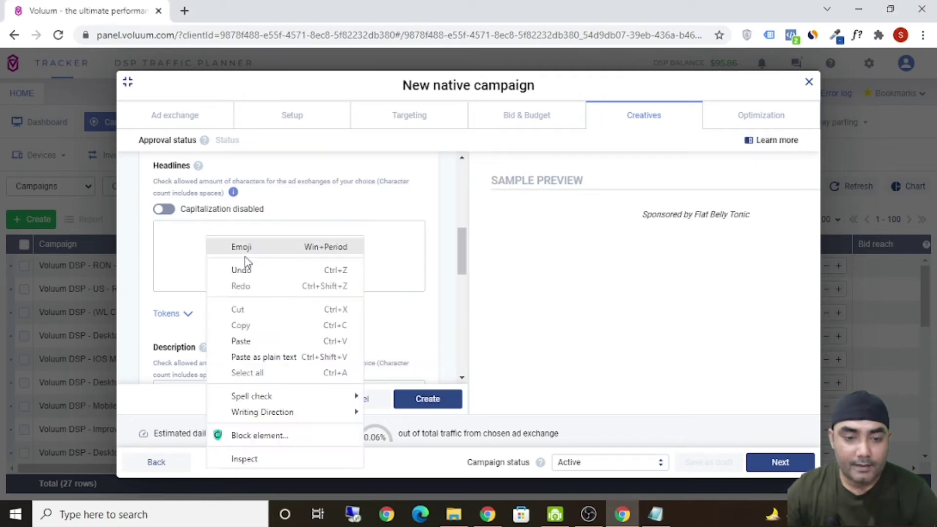
click(263, 341)
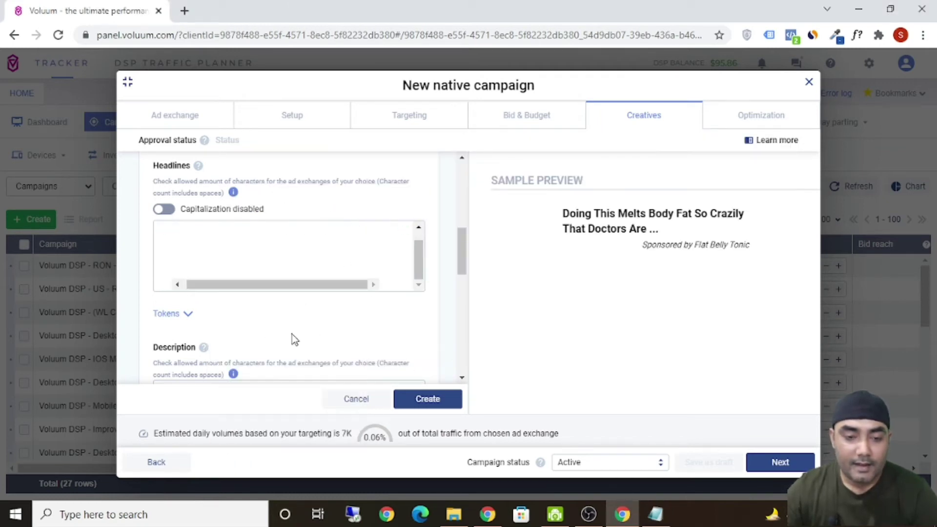
right_click(215, 259)
click(196, 288)
Paste the copied headline text into the creative's description and compare it with the headline
scroll(234, 348, down, 3)
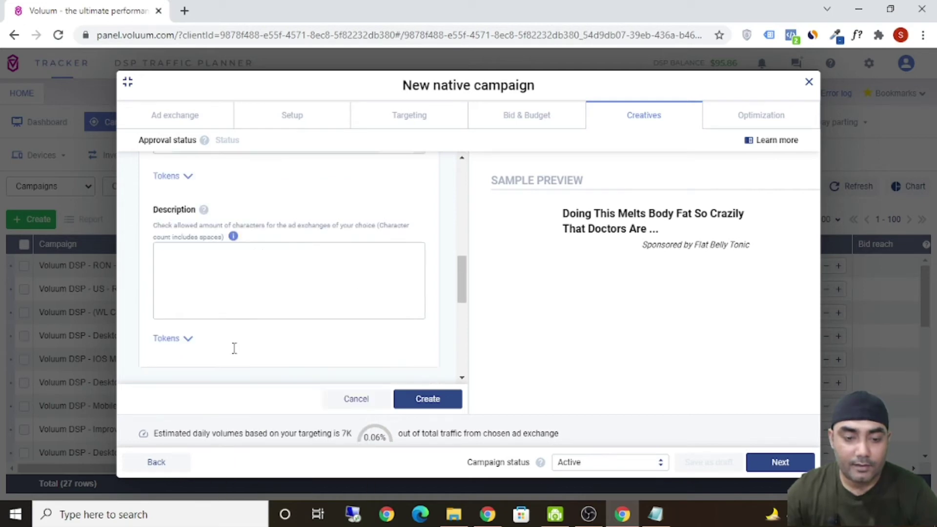
right_click(213, 265)
click(236, 368)
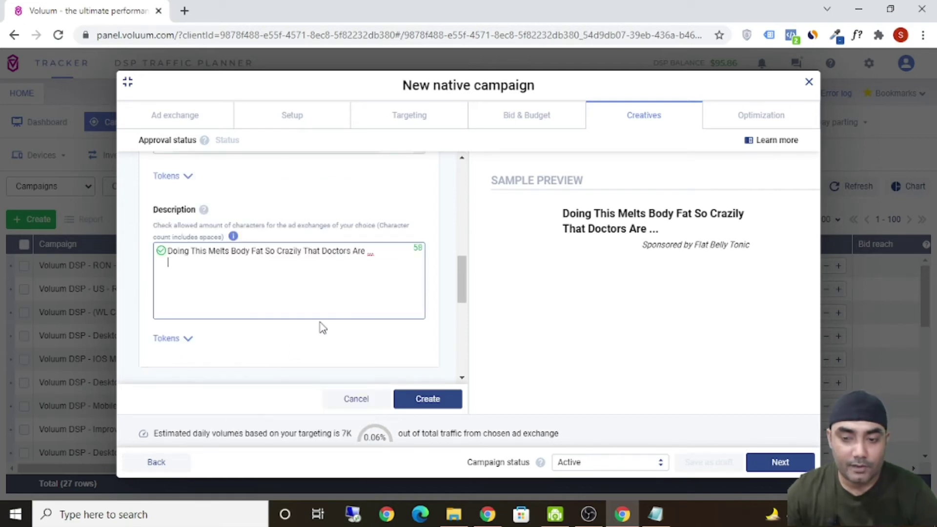
scroll(327, 312, up, 1)
scroll(340, 292, up, 1)
scroll(400, 308, down, 2)
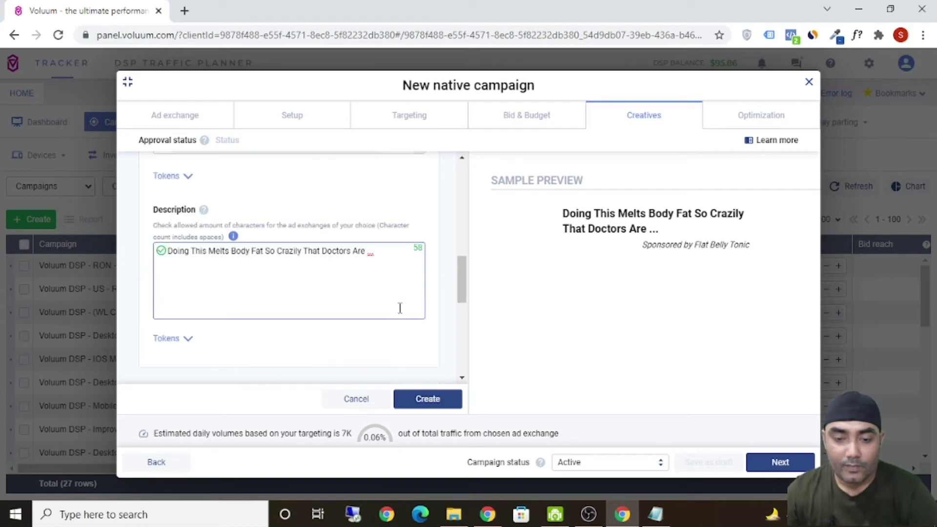
Try "Shocked" and "stunned" as the description's last word in place of the ellipsis
double_click(369, 252)
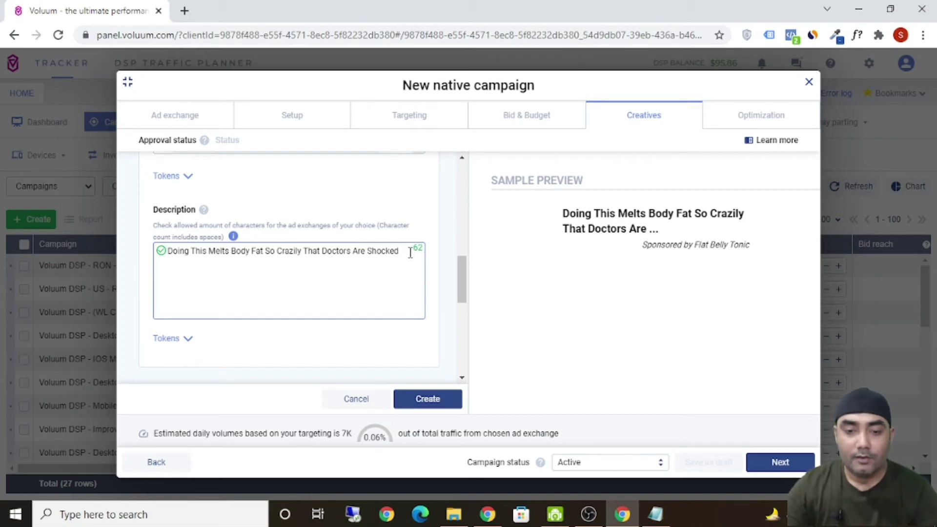
drag(409, 251, 374, 246)
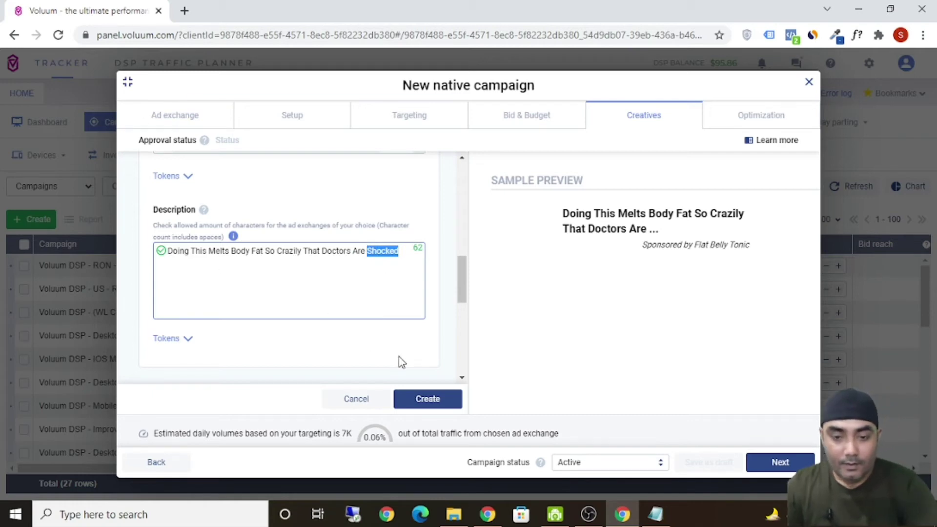
text(stunned)
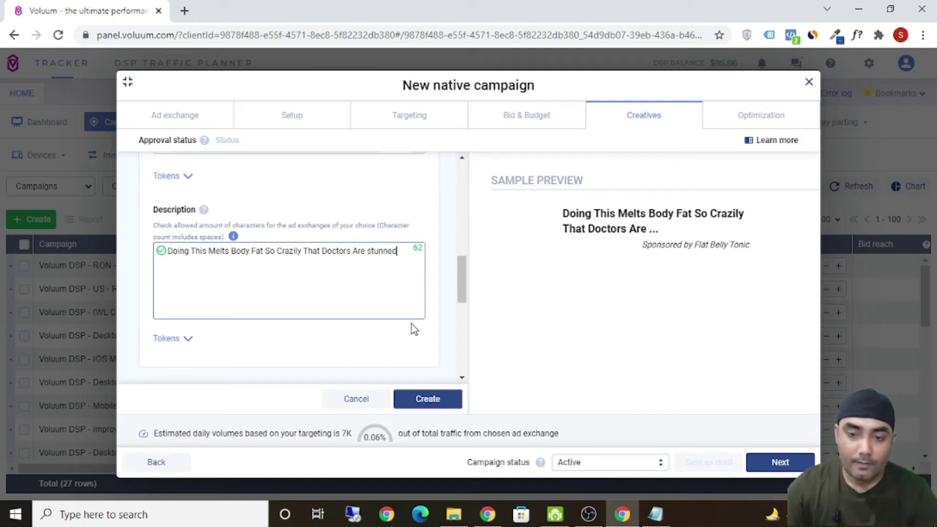
Open visit.besthappyliving.com/o1 in a new browser tab and copy "Stunned!" from its title over the last word of the creative's description
click(194, 11)
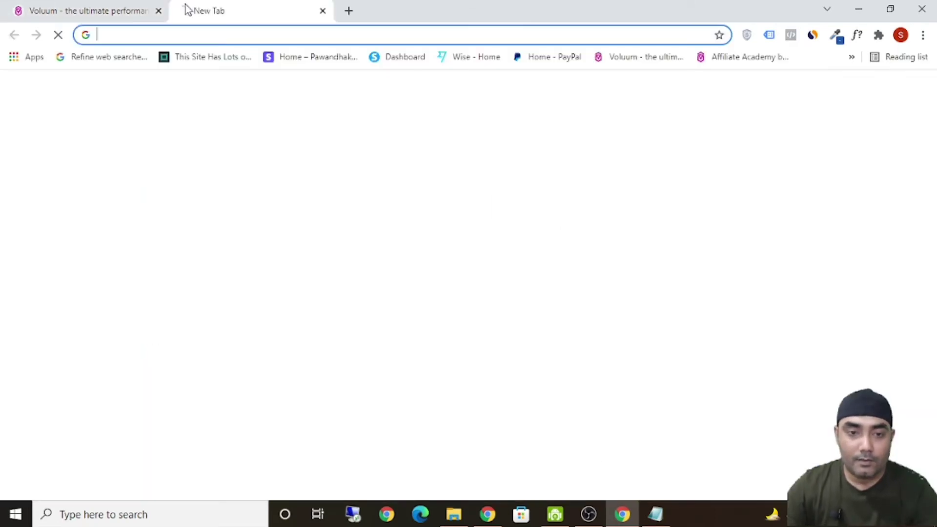
text(visi)
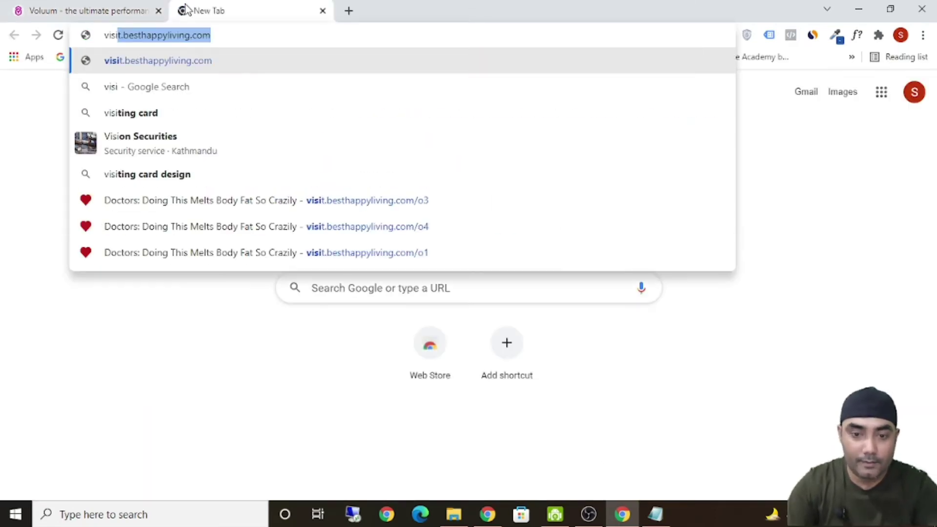
click(320, 249)
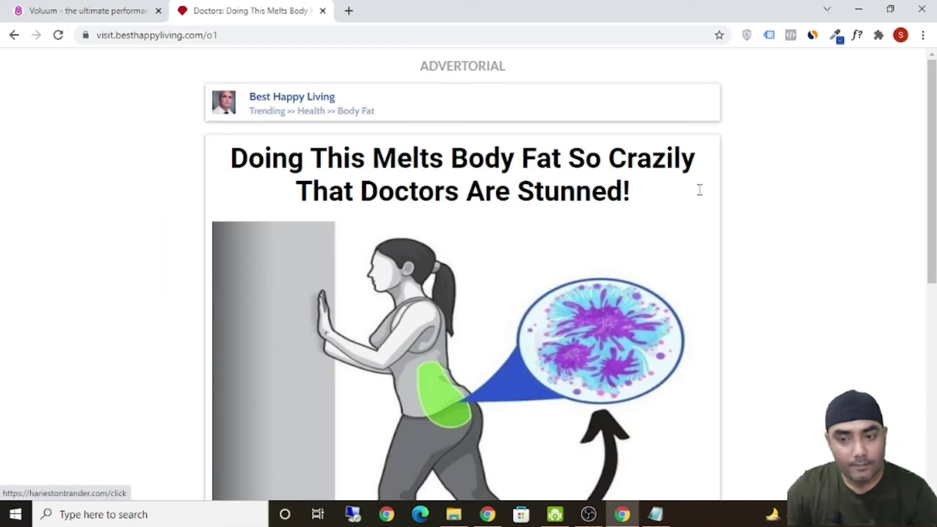
drag(659, 198, 518, 200)
right_click(550, 192)
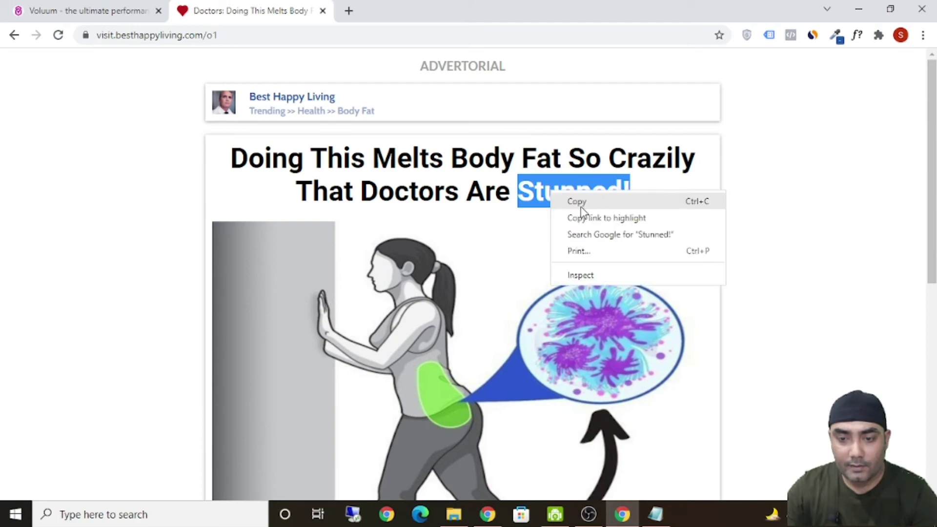
click(579, 201)
click(83, 11)
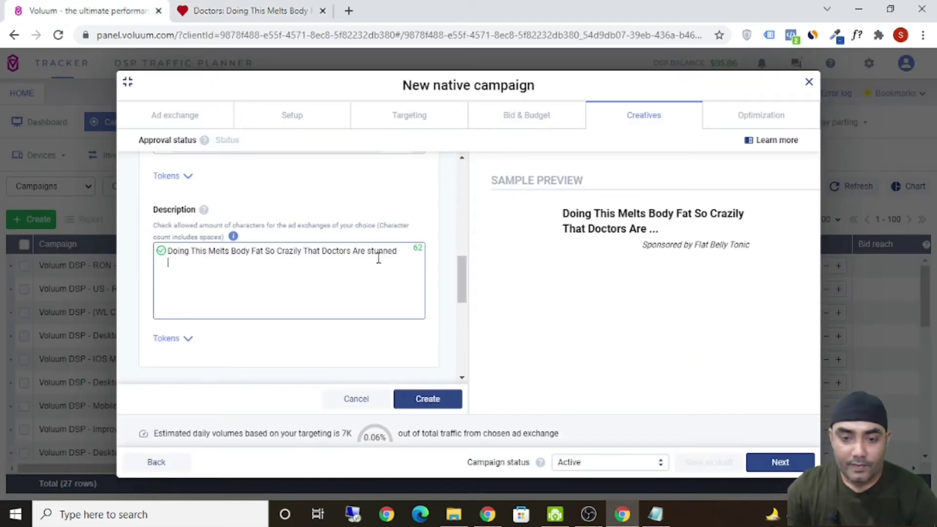
double_click(379, 258)
key(ctrl+v)
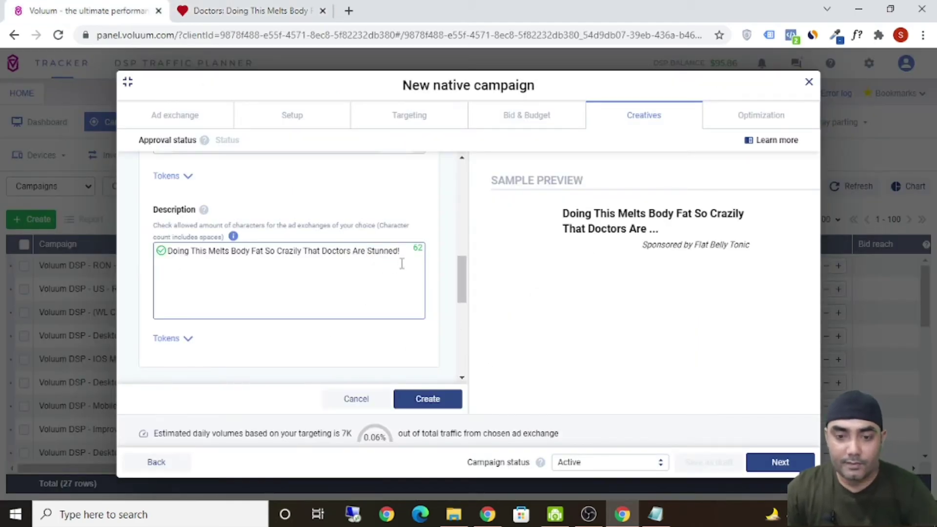
Recheck the headline and upload 1200-900px IMG from the Desktop's Okinawa USA Campaign folder as the creative's main image
scroll(394, 313, up, 3)
scroll(391, 318, up, 2)
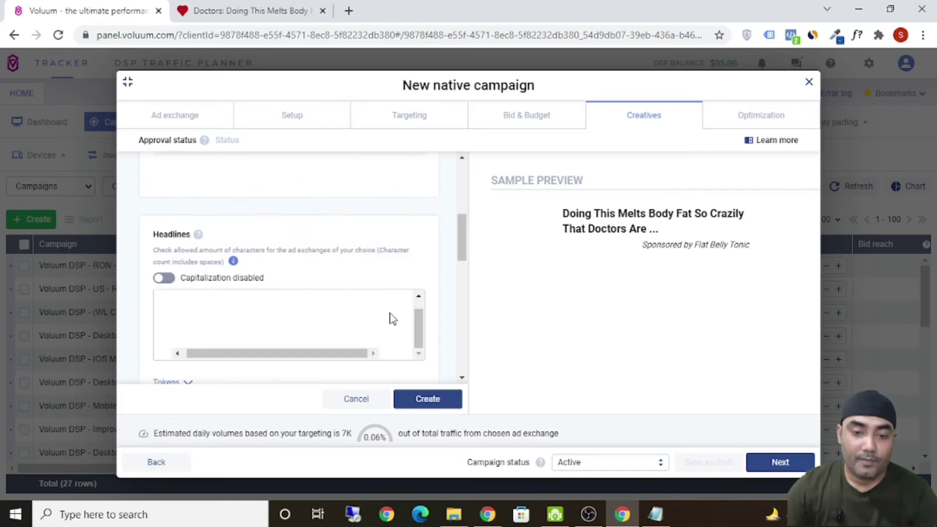
scroll(312, 272, down, 2)
click(313, 256)
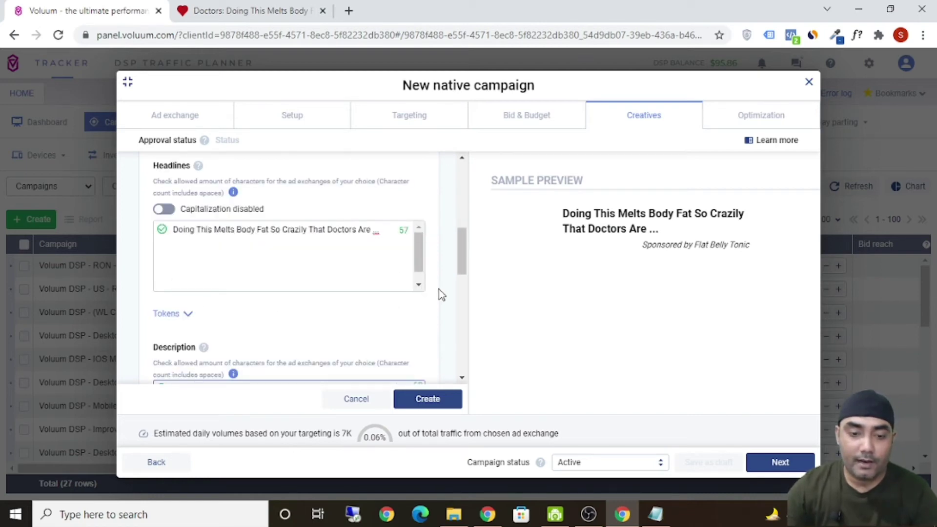
scroll(439, 289, up, 5)
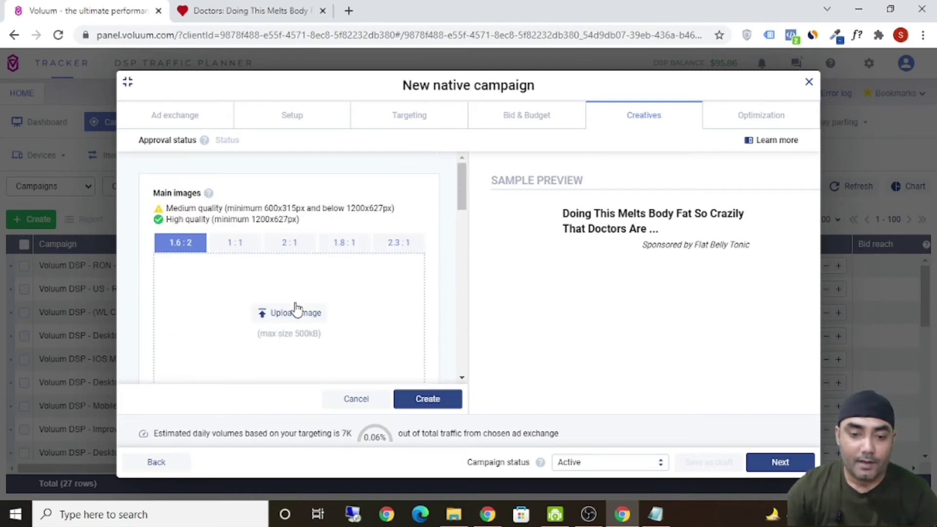
click(299, 315)
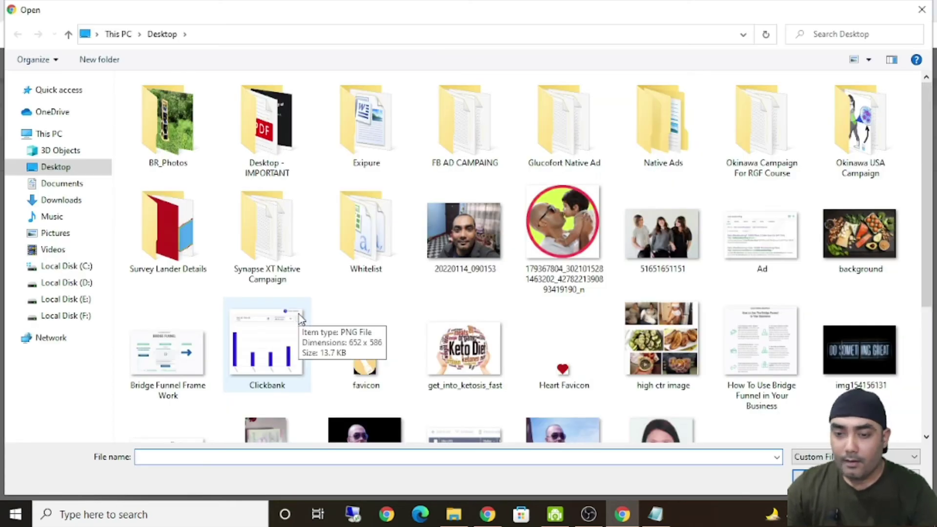
double_click(859, 126)
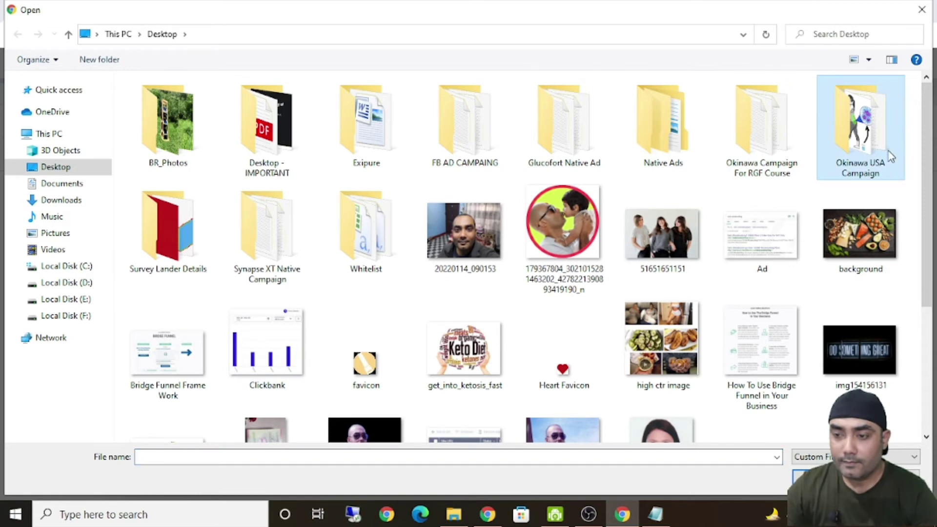
click(160, 118)
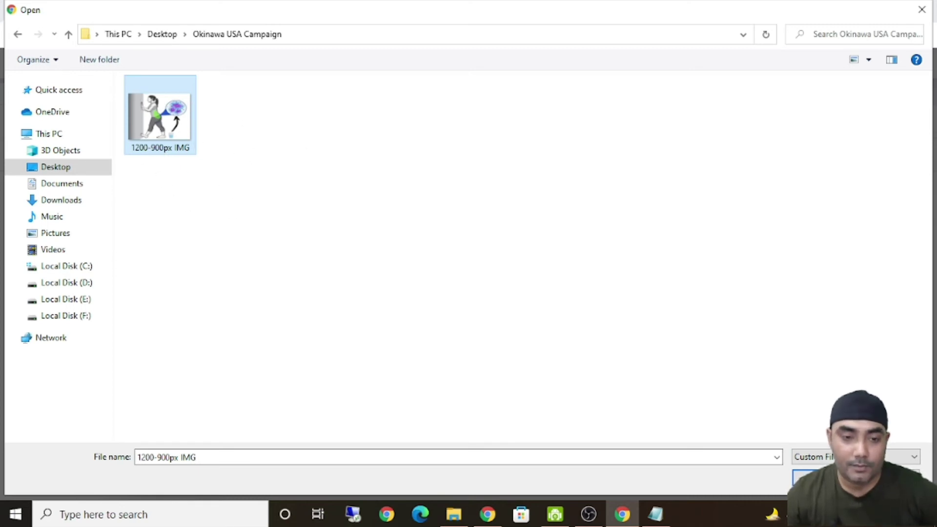
key(Return)
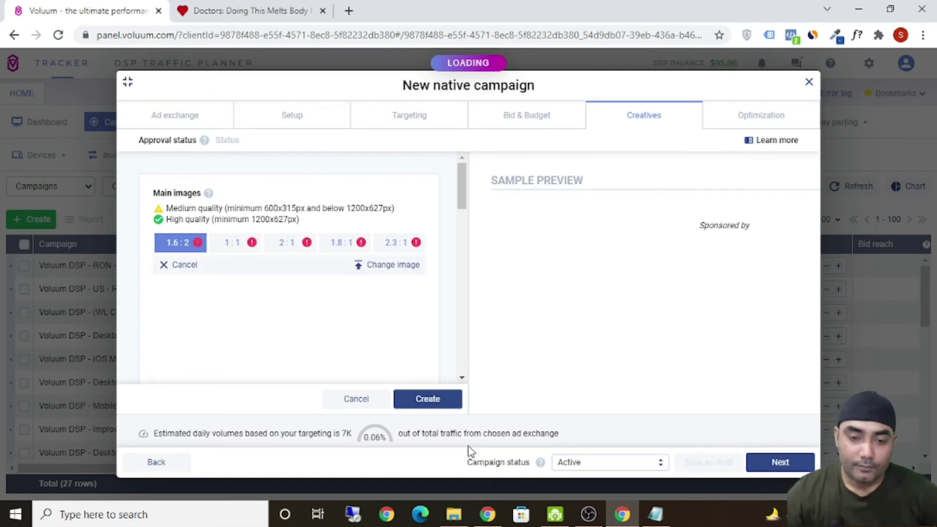
scroll(380, 287, down, 1)
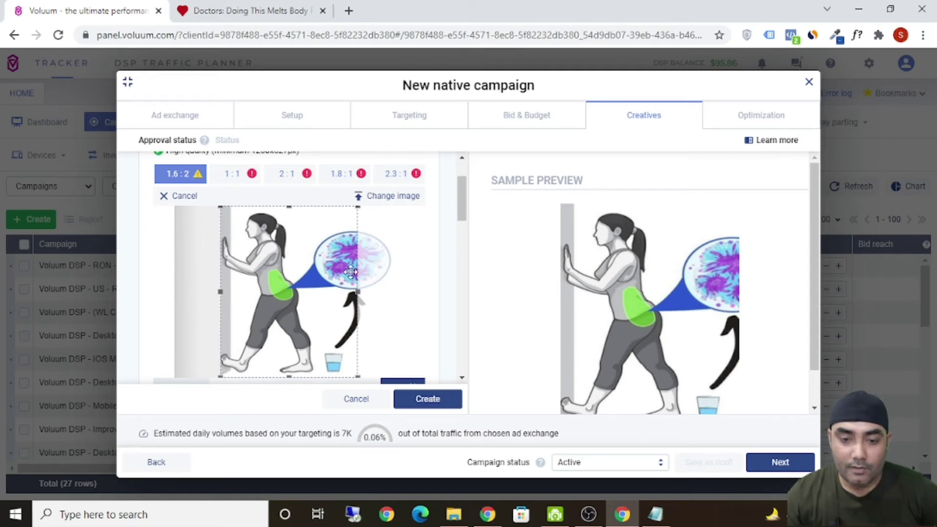
Position the main image's 1.6:2 crop around the whole magnified circle, arrow and glass, and advance to the 1:1 crop
drag(309, 267, 334, 269)
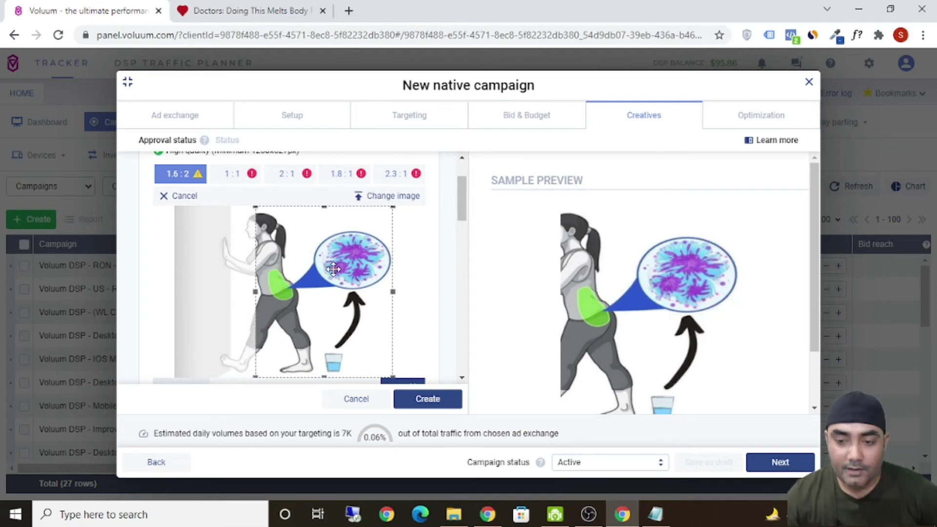
drag(333, 268, 325, 265)
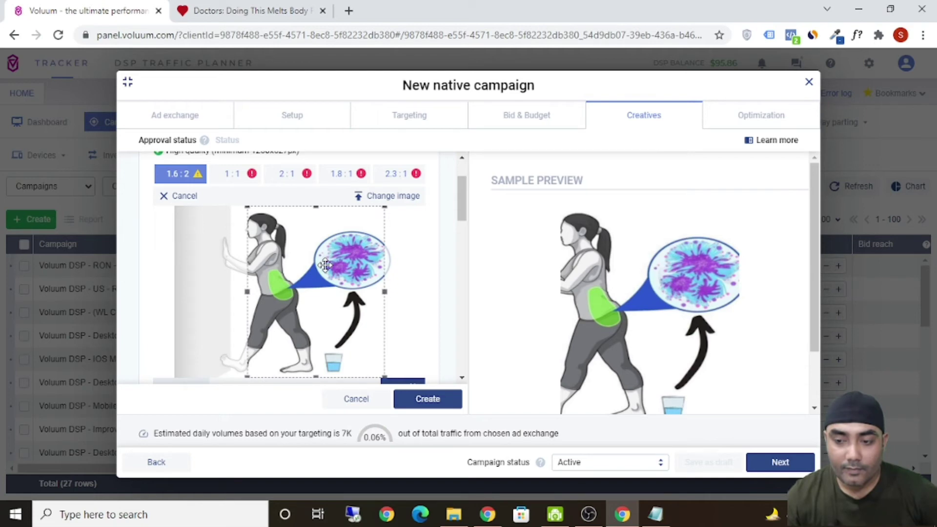
drag(325, 265, 328, 265)
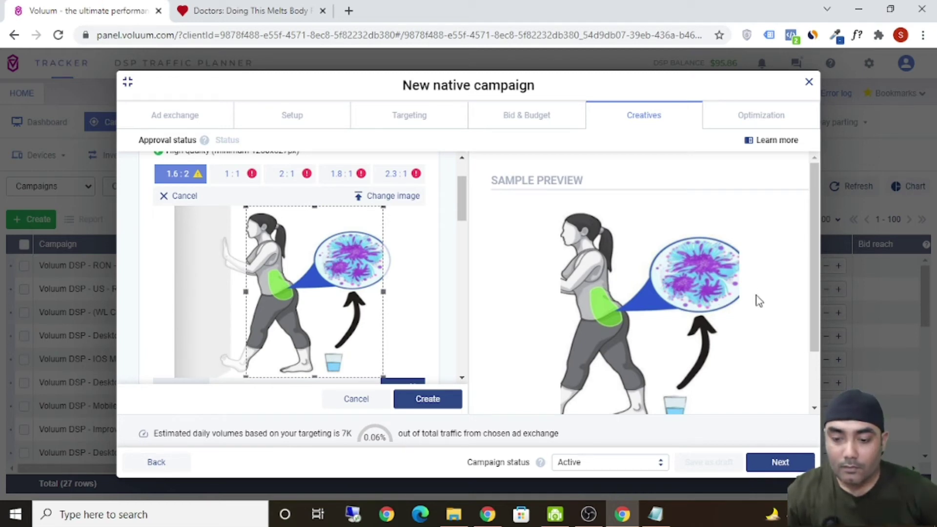
mouse_move(374, 272)
mouse_down()
mouse_move(381, 270)
mouse_move(370, 269)
mouse_up()
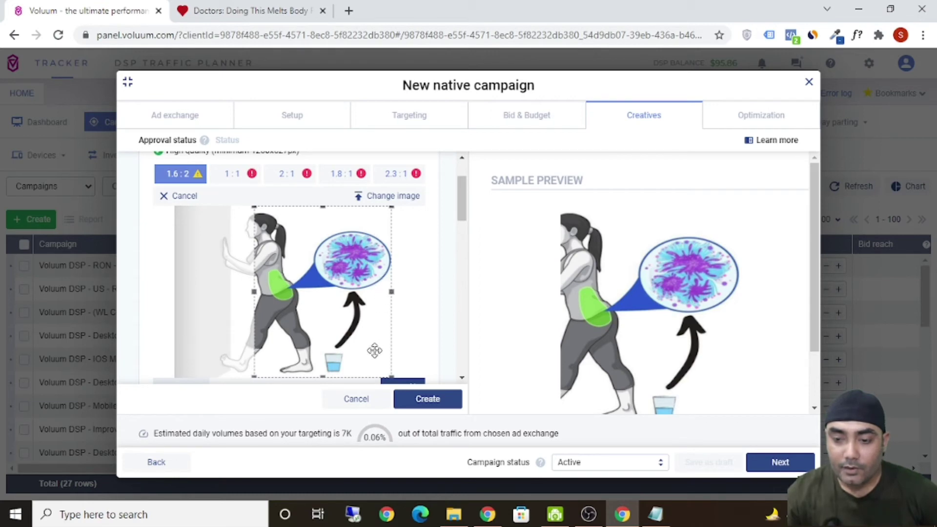
scroll(661, 326, down, 2)
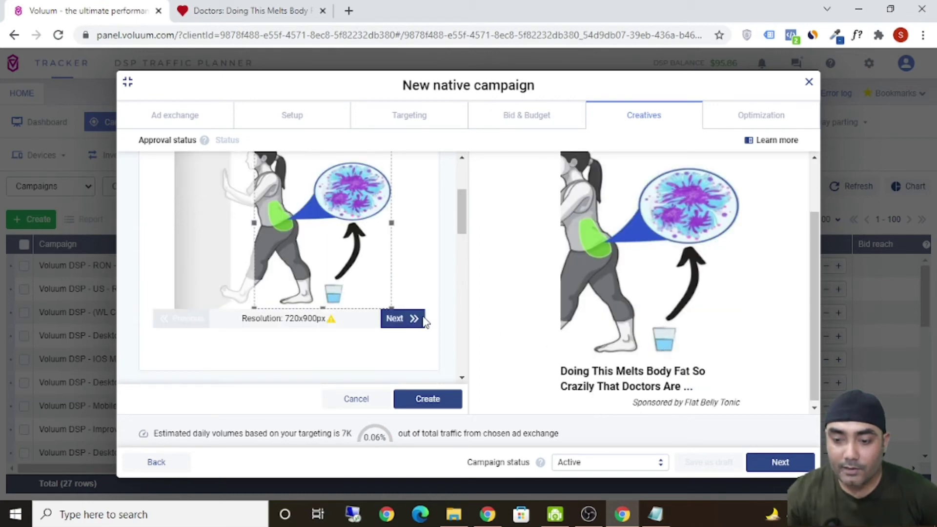
scroll(390, 329, up, 2)
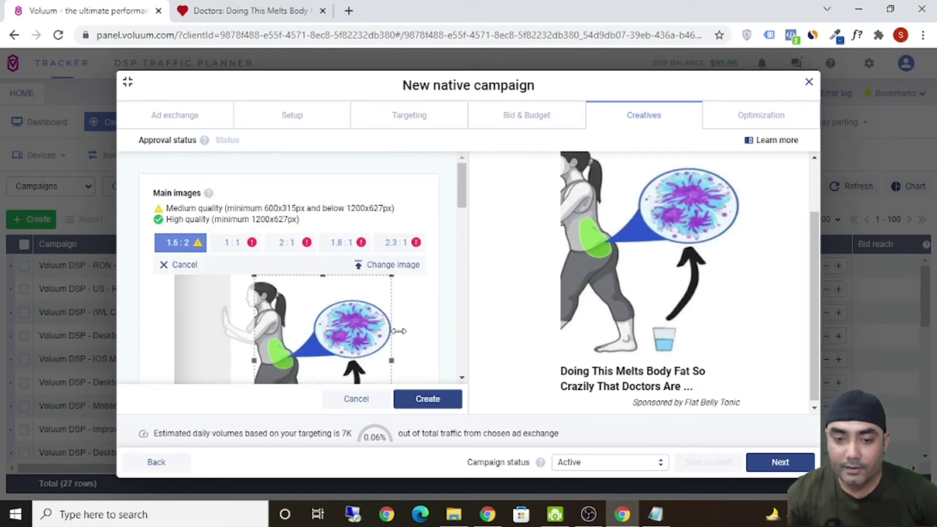
scroll(399, 332, down, 1)
scroll(402, 335, down, 1)
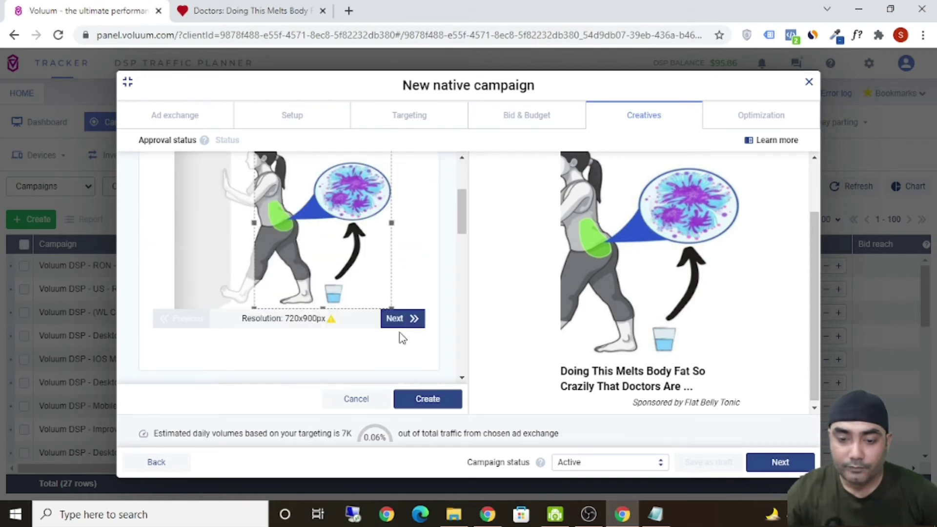
click(403, 321)
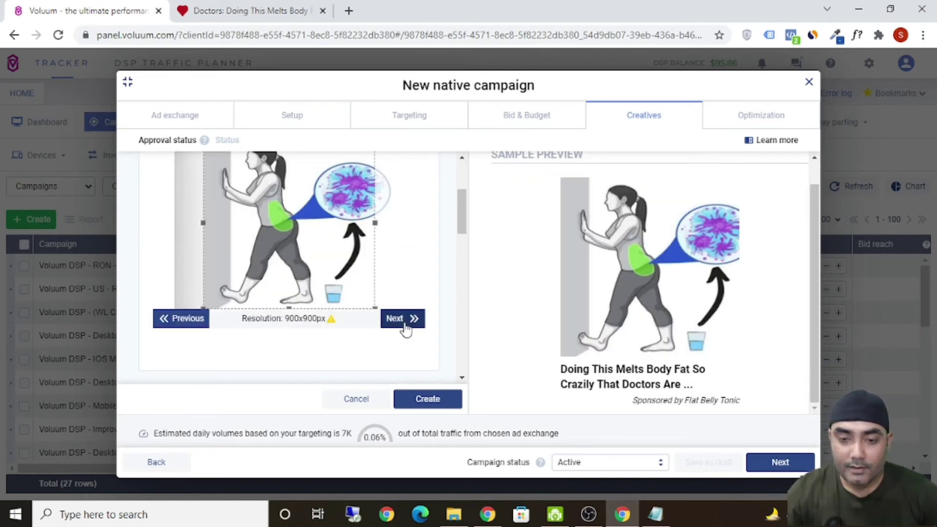
Shift the 1:1 crop so it frames the woman and the full magnified circle, and advance to the 2:1 crop
drag(331, 274, 349, 270)
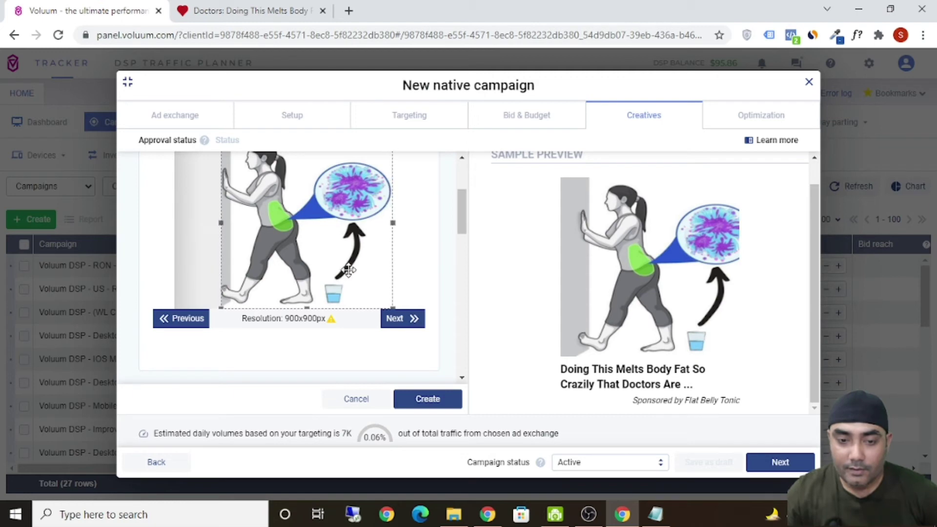
scroll(415, 292, up, 2)
scroll(415, 293, down, 1)
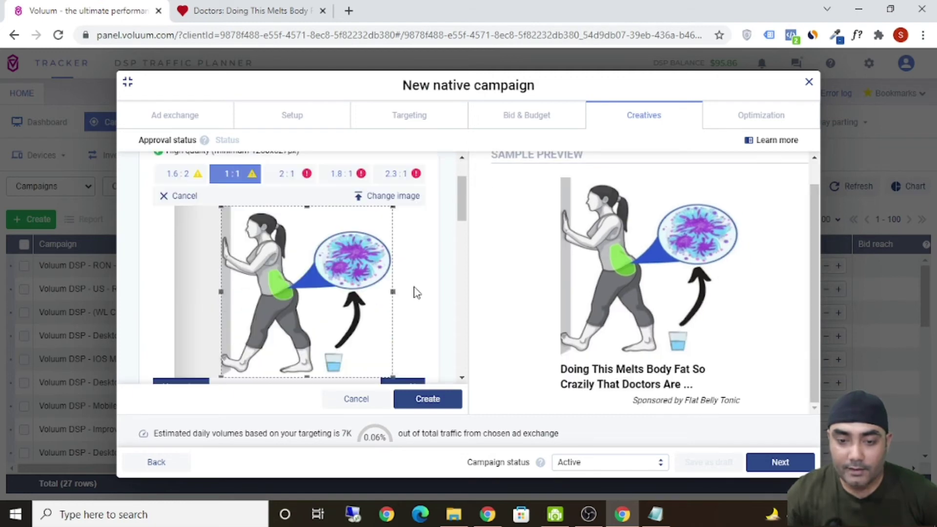
scroll(417, 293, down, 1)
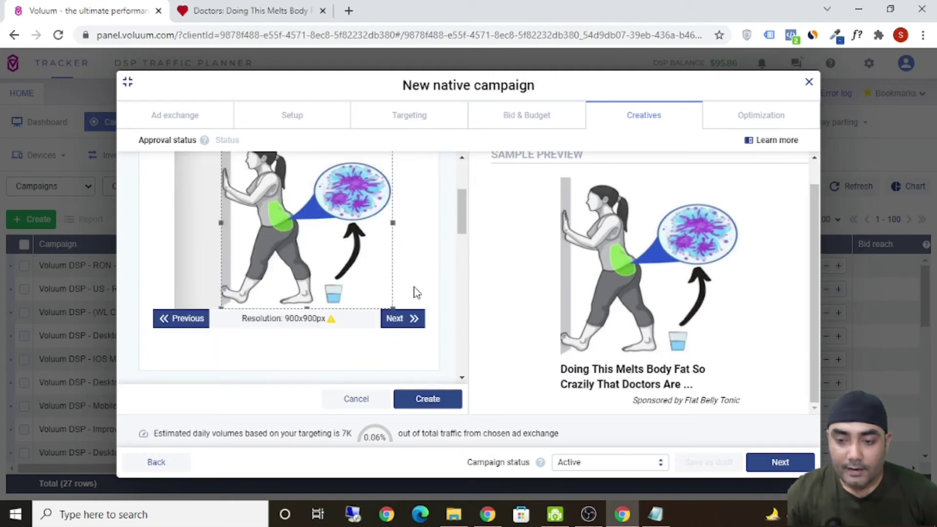
click(414, 320)
Move the 2:1 crop up to include the woman's head, and advance to the 1.8:1 crop
scroll(368, 270, up, 1)
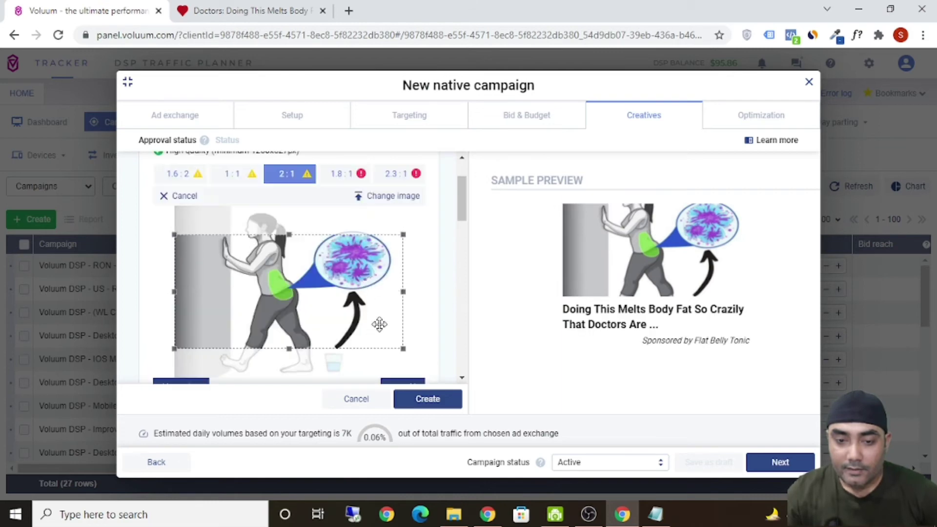
drag(382, 301, 387, 274)
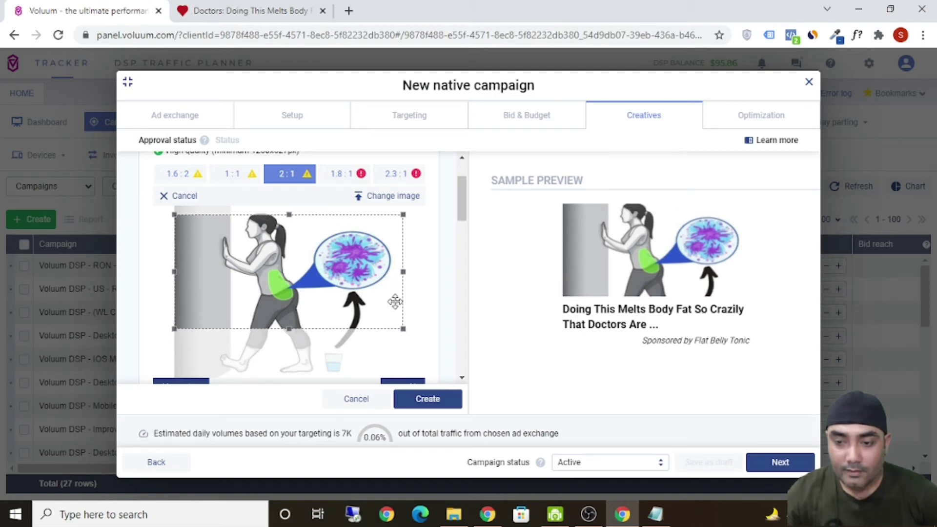
scroll(395, 302, down, 1)
click(406, 319)
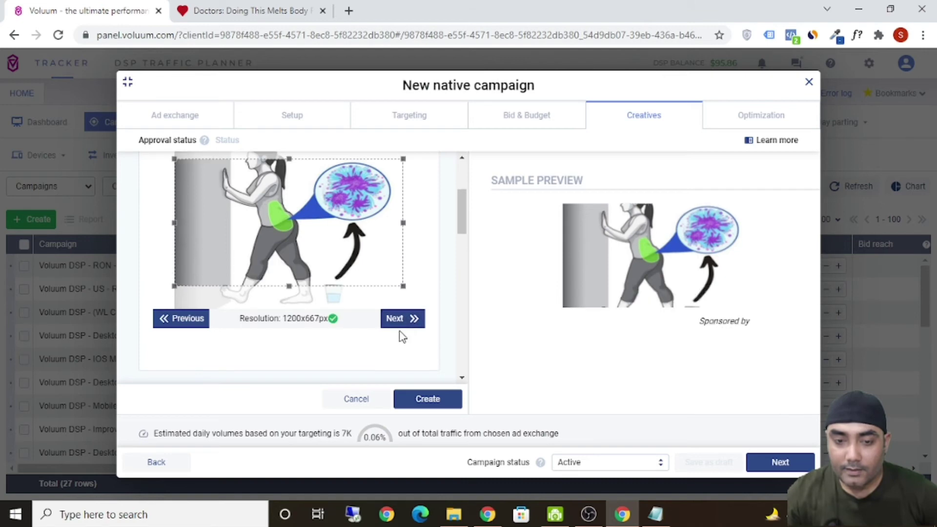
Adjust the 1.8:1 crop upward to leave slight space above the woman's head, and advance to the 2.3:1 crop
scroll(355, 234, up, 1)
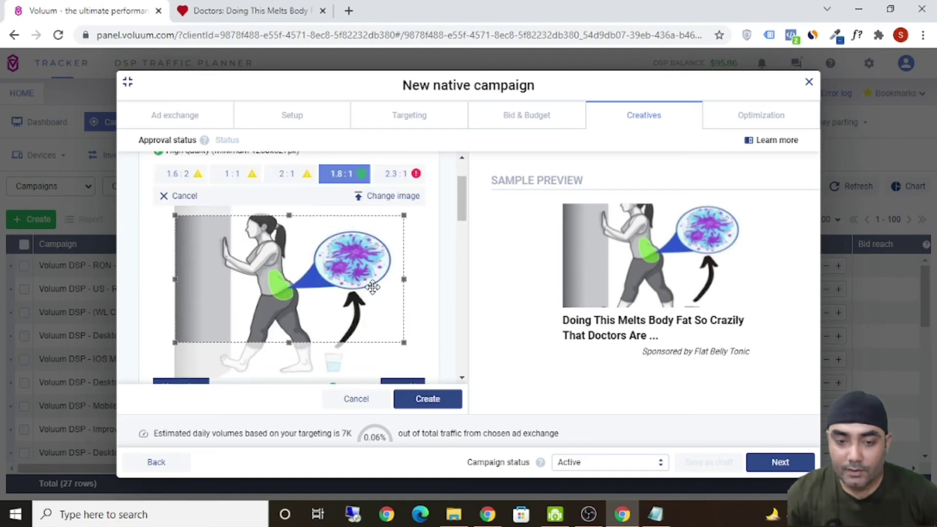
drag(374, 285, 373, 282)
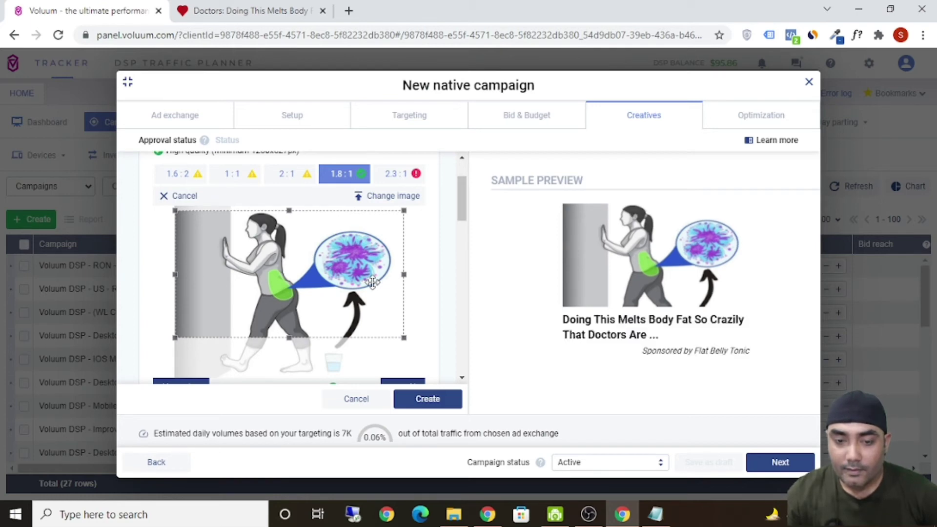
drag(373, 282, 372, 285)
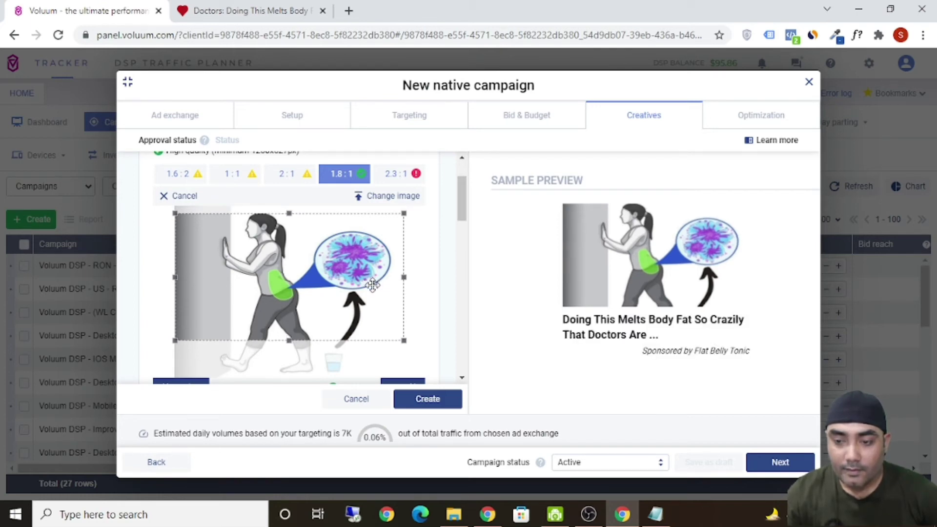
scroll(415, 352, down, 2)
click(414, 318)
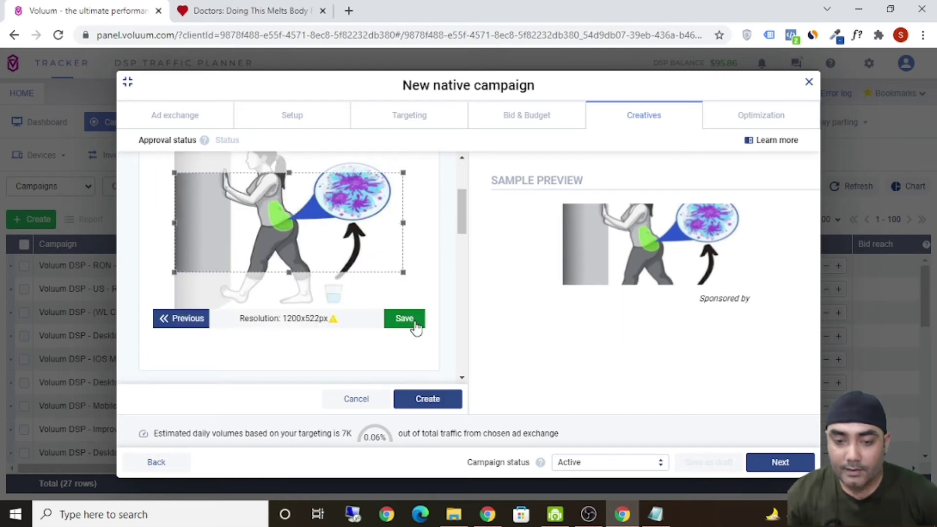
Raise the 2.3:1 crop to cover the woman's head and the magnified circle, and save the main image's crops
scroll(405, 324, up, 2)
drag(393, 314, 396, 289)
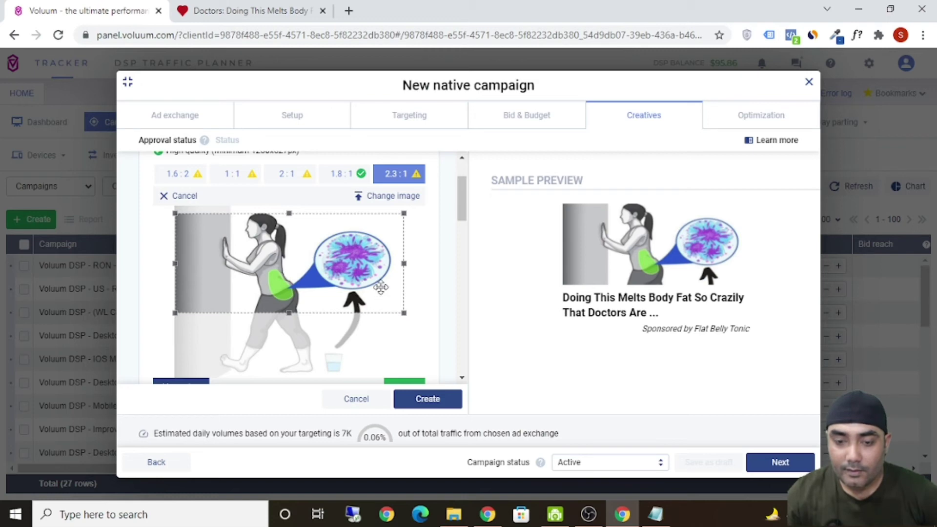
drag(380, 287, 381, 291)
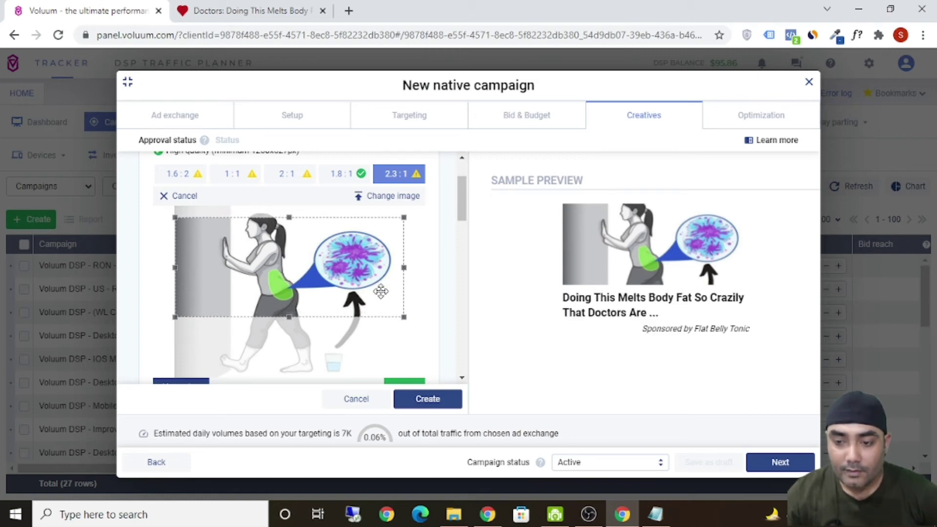
scroll(415, 323, down, 2)
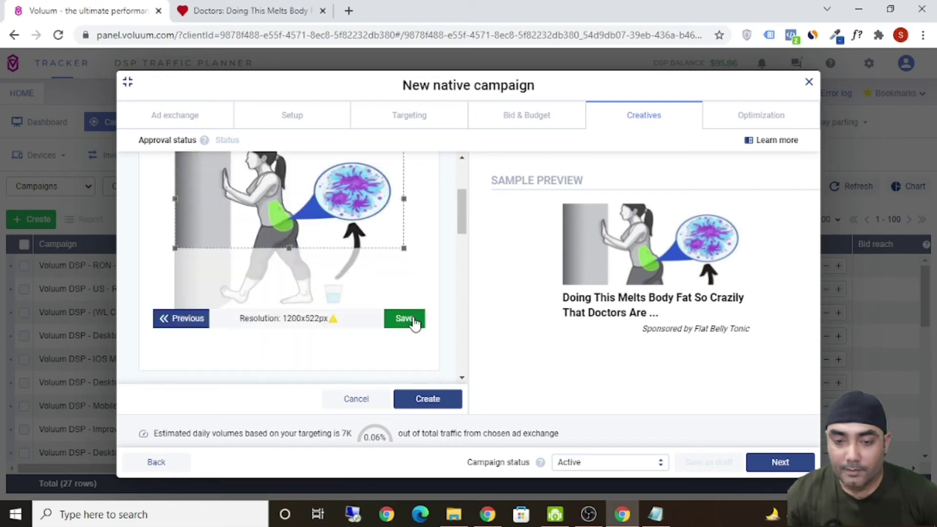
click(404, 319)
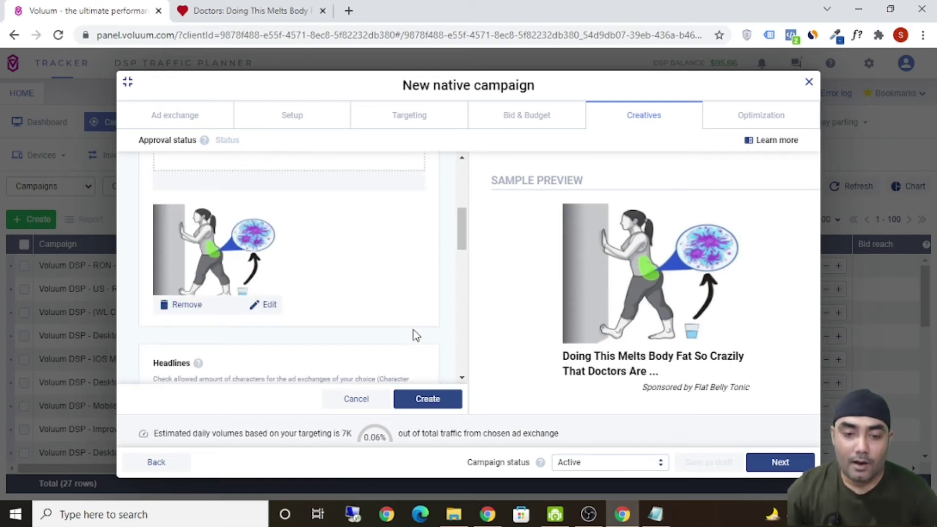
Try the placeholder text "ndjsjbk" as a second headline on its own line, and remove it
scroll(415, 336, down, 4)
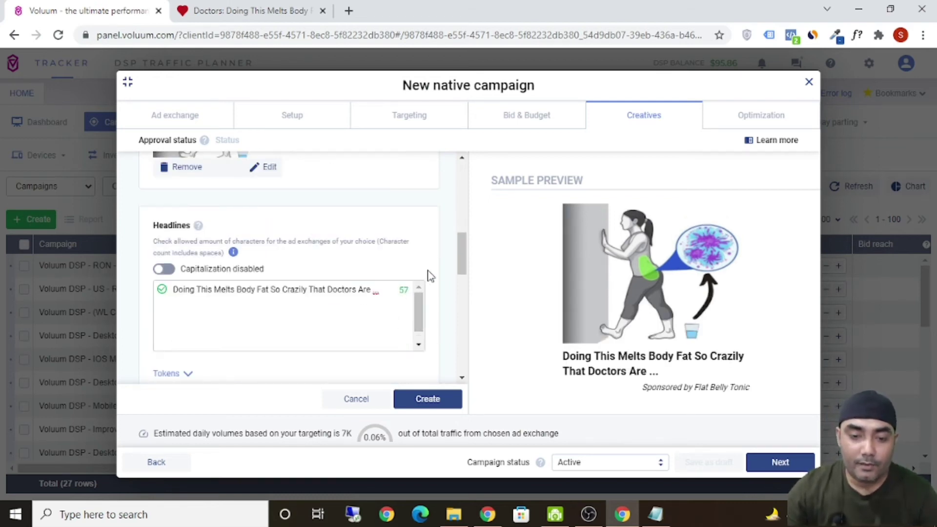
scroll(430, 276, down, 6)
scroll(440, 267, up, 5)
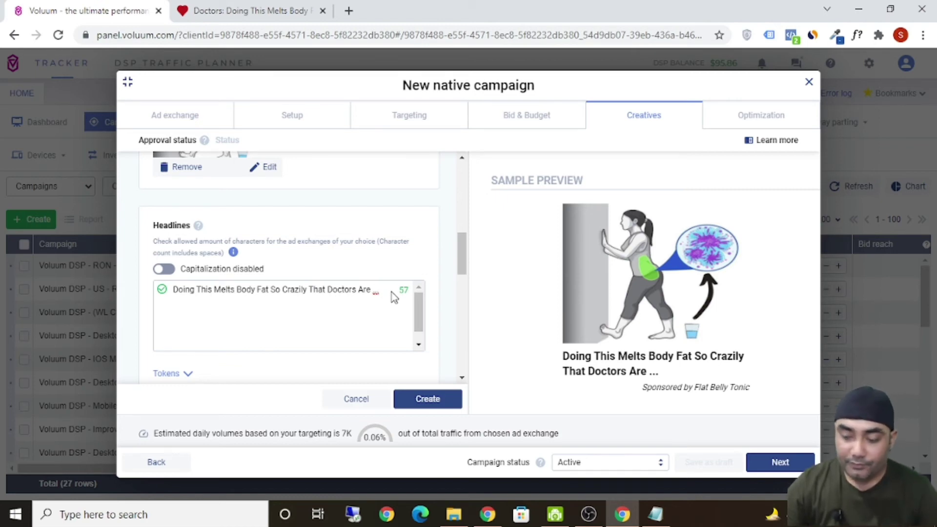
key(Return)
text(ndjsjbk)
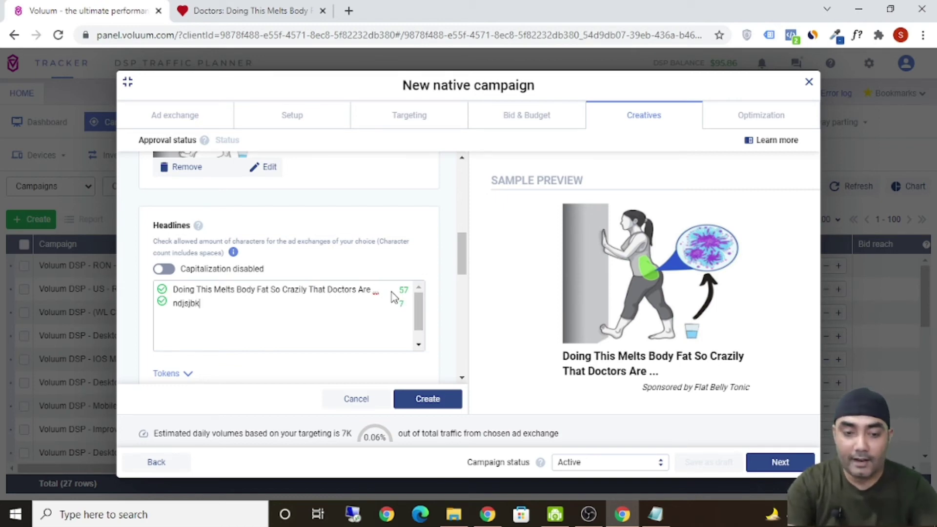
key(BackSpace)
key(BackSpace)
key(BackSpace)
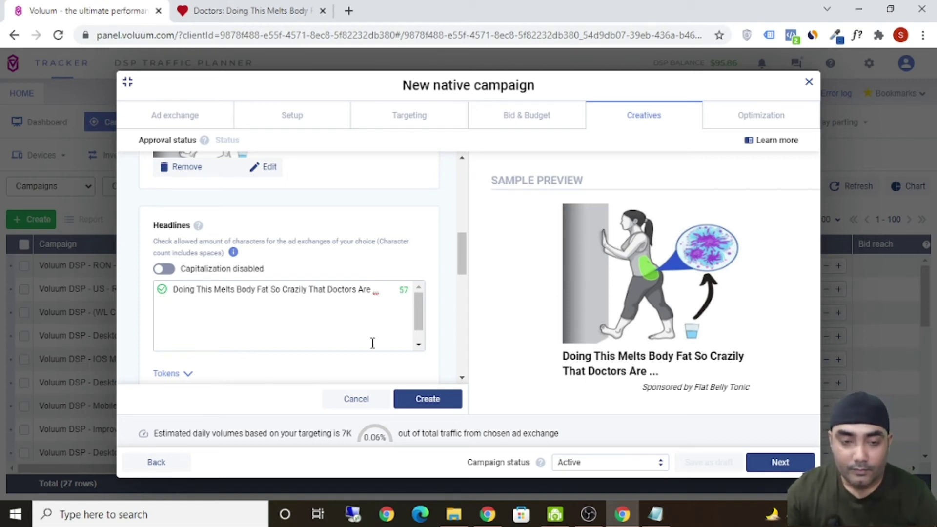
Review the creative's main image, headline, description and icon, and create the creative
scroll(372, 343, up, 10)
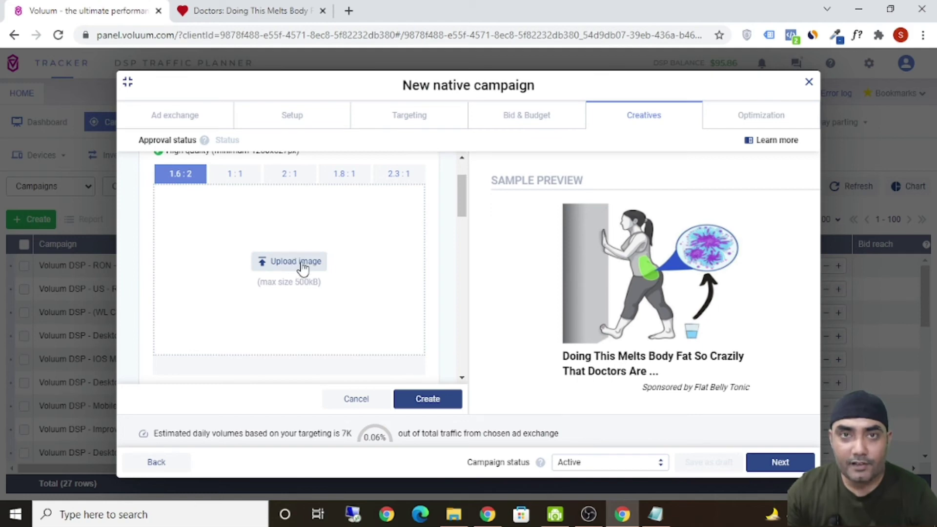
click(295, 261)
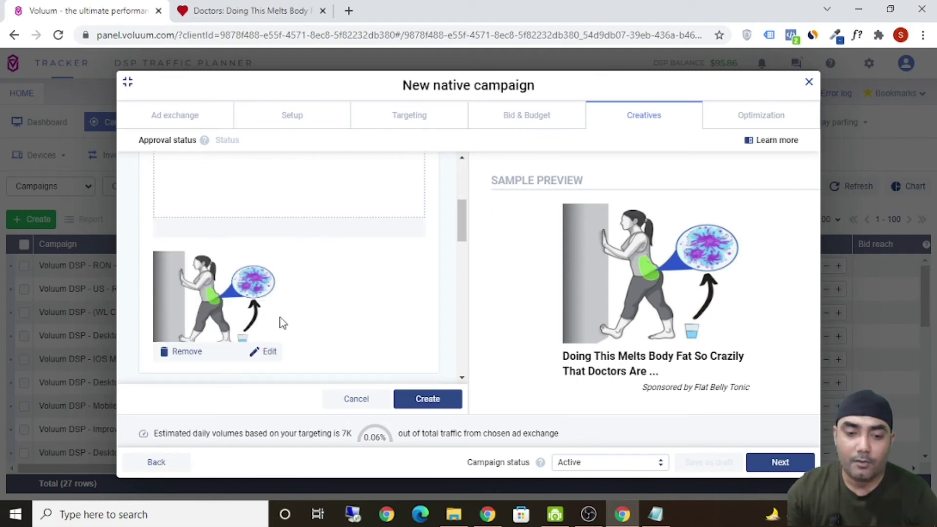
scroll(322, 345, down, 1)
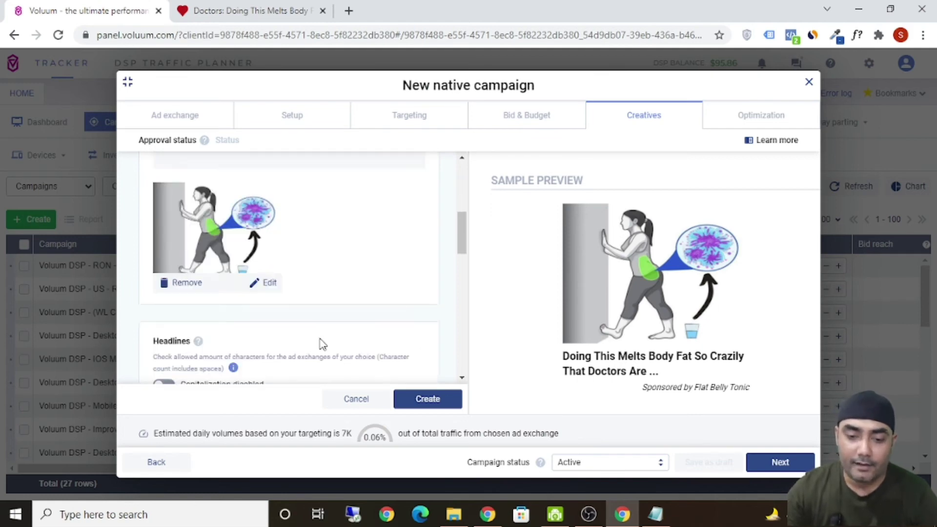
scroll(322, 344, down, 10)
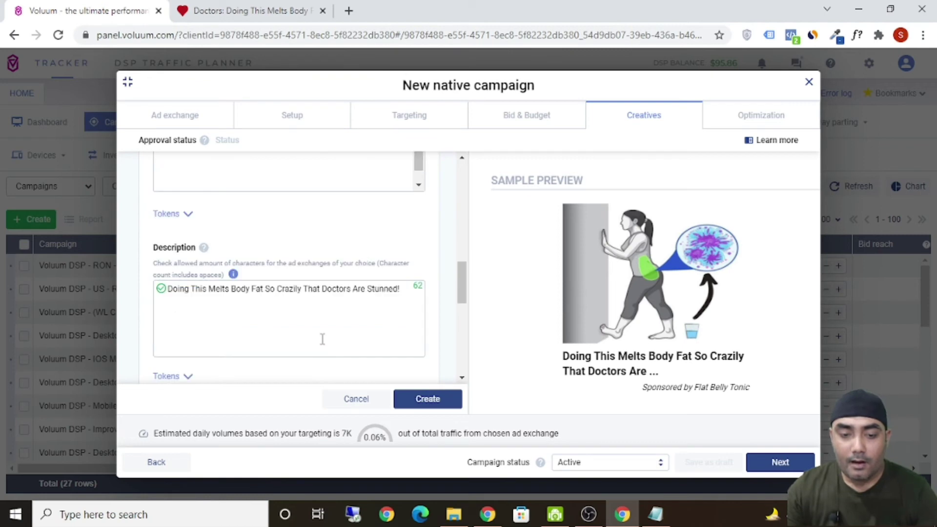
scroll(322, 339, down, 1)
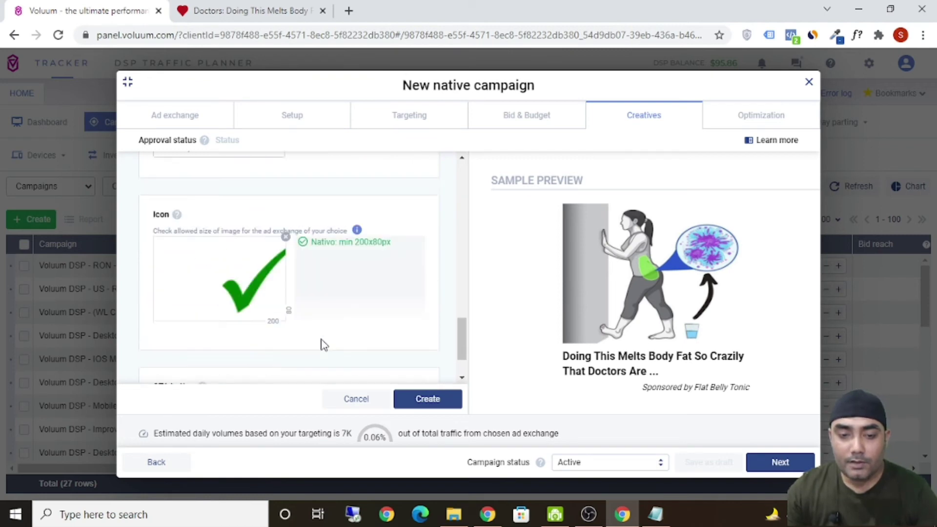
scroll(322, 340, up, 3)
scroll(322, 339, down, 3)
scroll(325, 342, up, 6)
scroll(324, 341, up, 5)
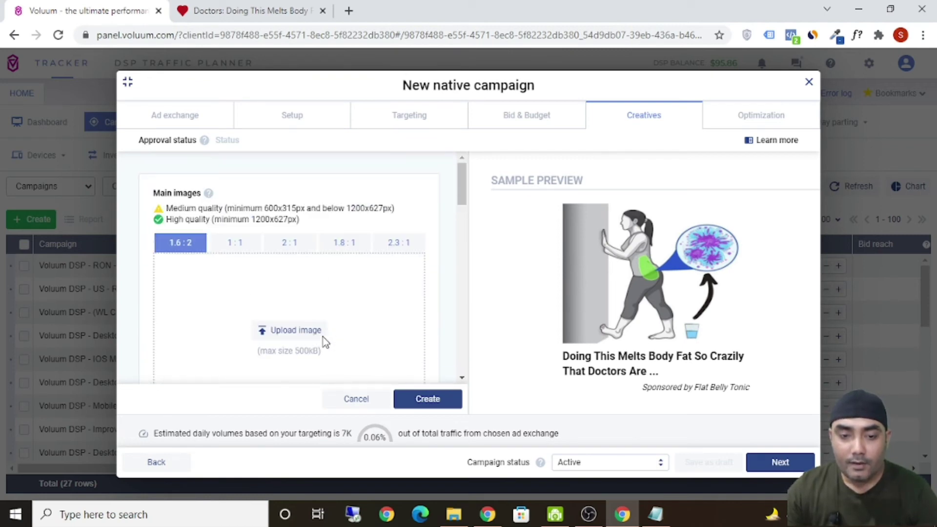
click(429, 399)
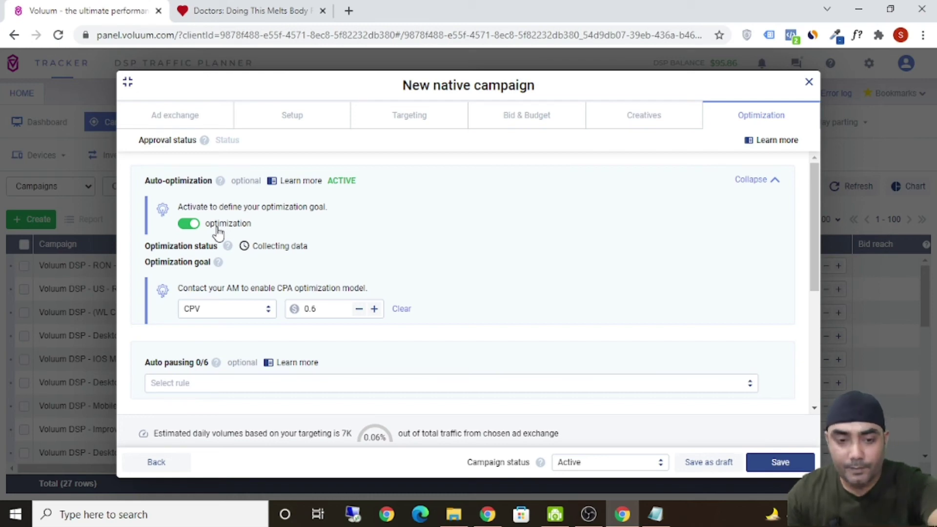
Set the campaign's frequency capping to 2 per day in the optimization settings
scroll(247, 281, down, 3)
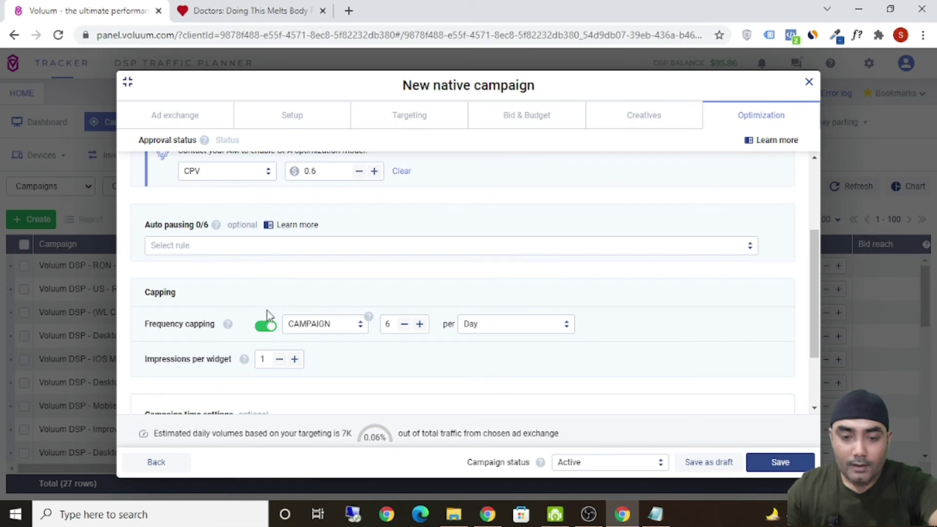
click(405, 324)
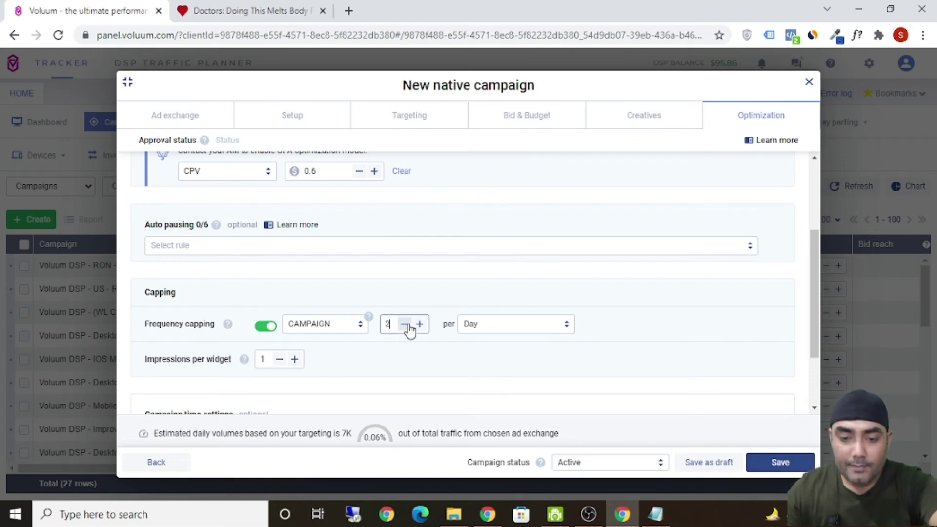
Keep the frequency cap at 2 per day and check the impressions per widget and day parting settings
click(420, 324)
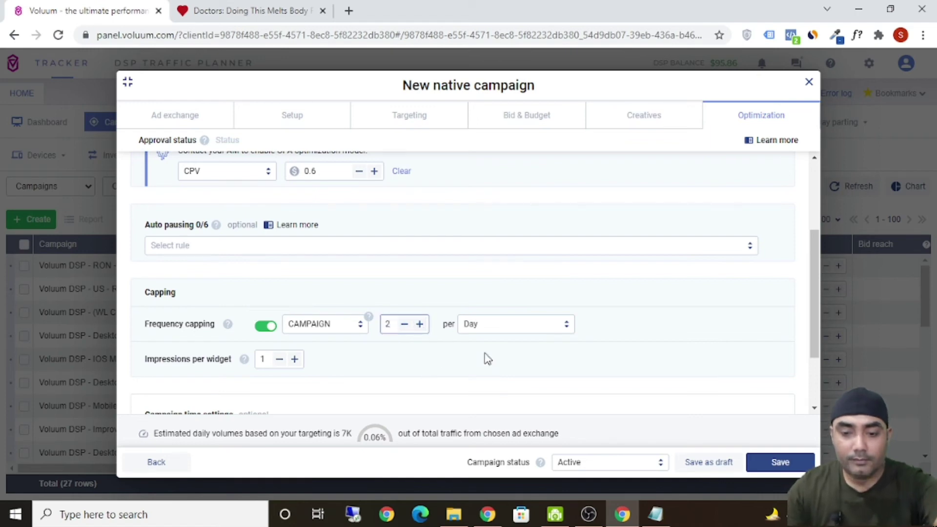
scroll(303, 320, down, 2)
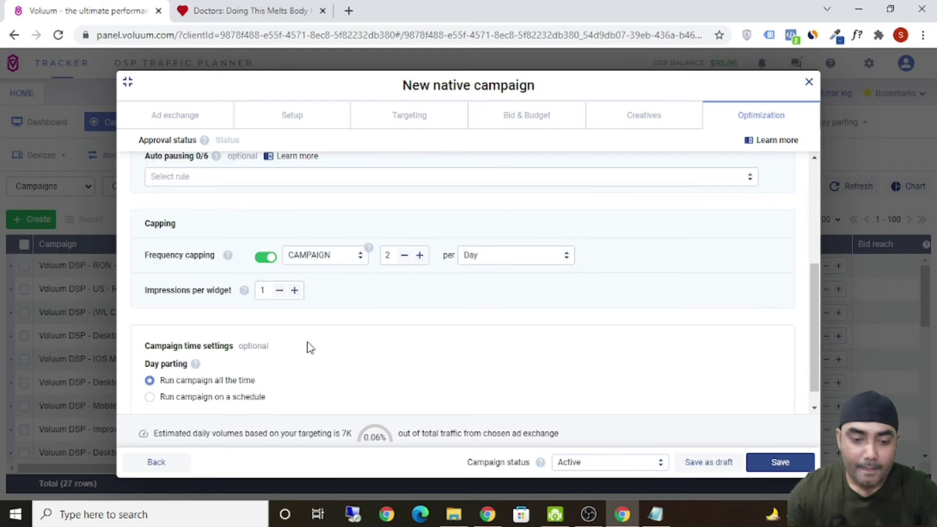
scroll(293, 361, down, 1)
scroll(429, 377, up, 3)
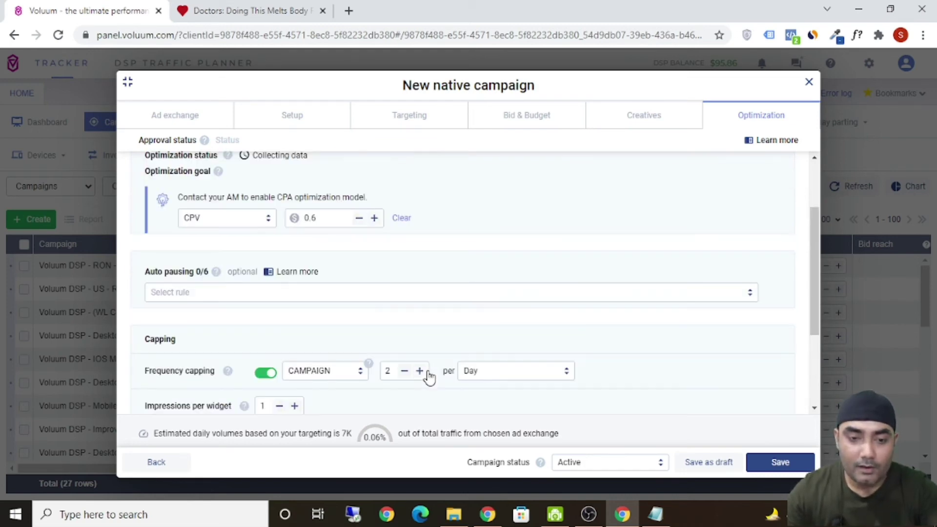
scroll(429, 377, up, 2)
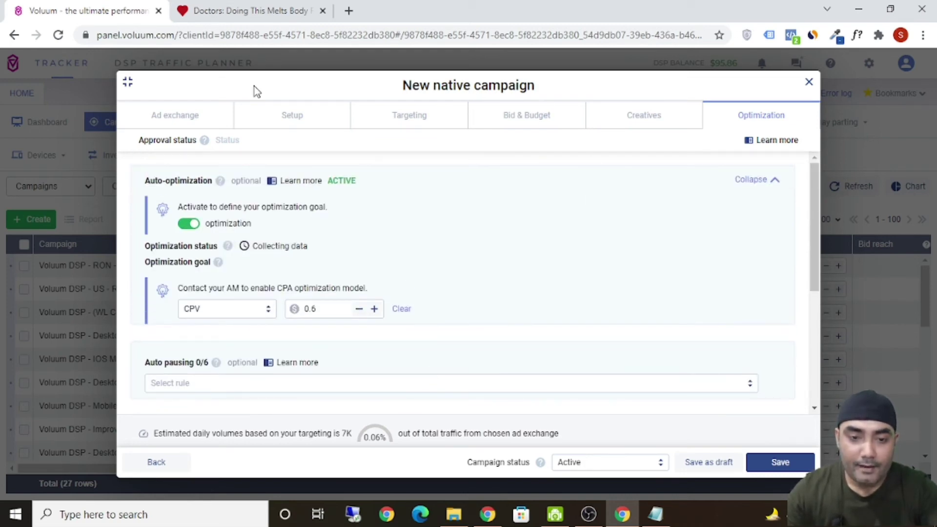
Review the selected ad exchange and the setup's campaign name, timezone, destination flow and DSP tracking domain
click(197, 122)
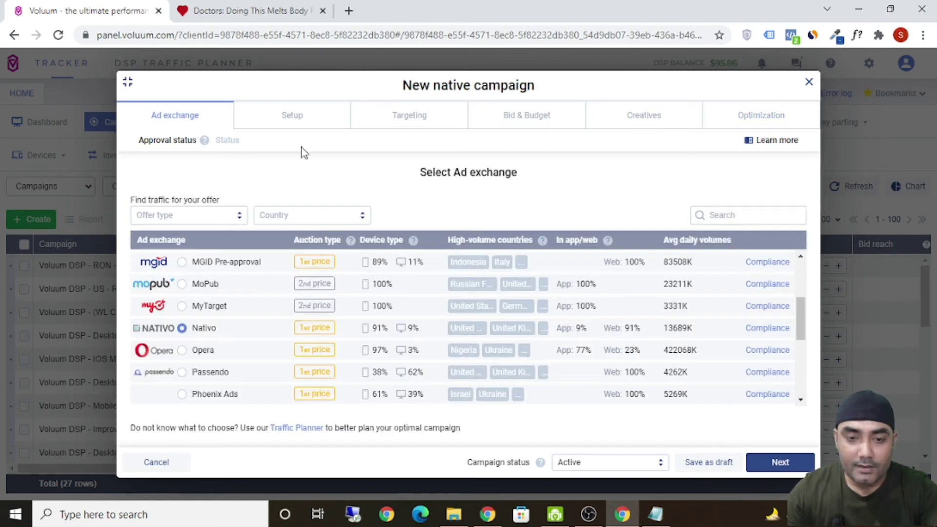
click(301, 123)
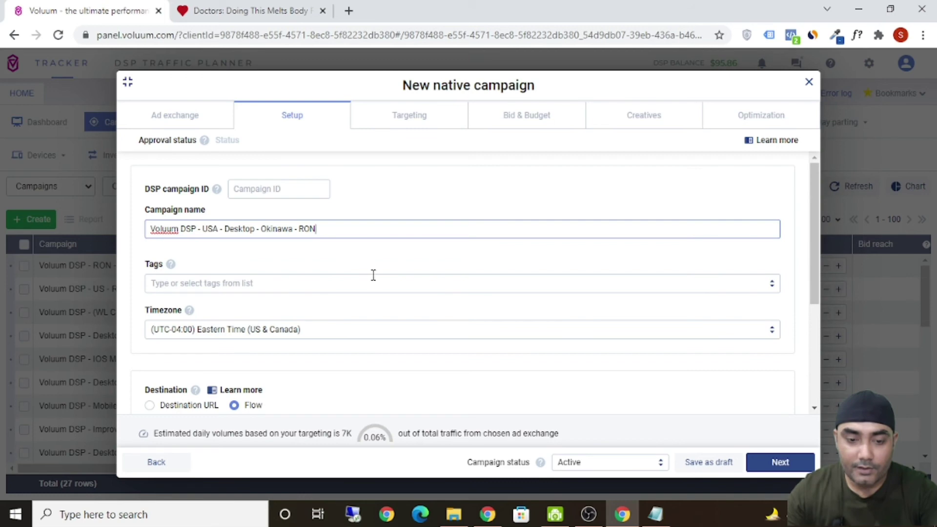
scroll(373, 275, down, 3)
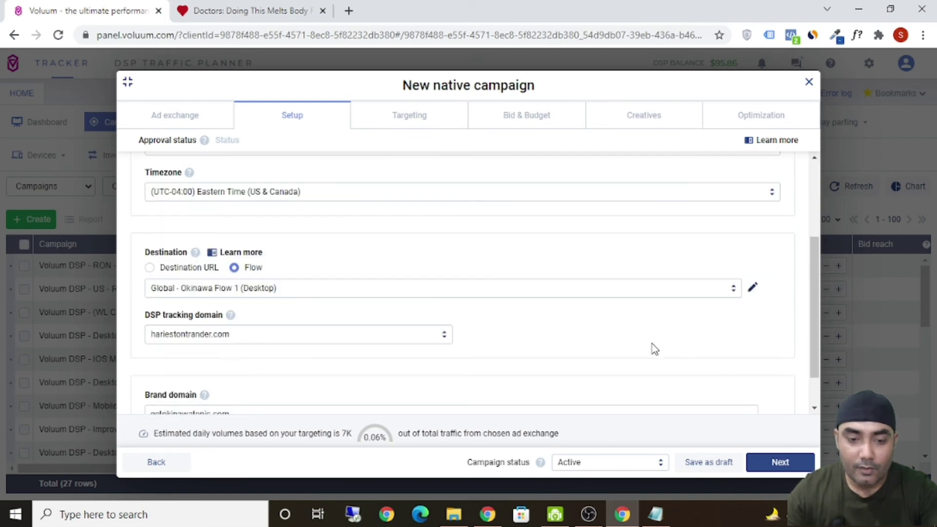
scroll(652, 351, up, 3)
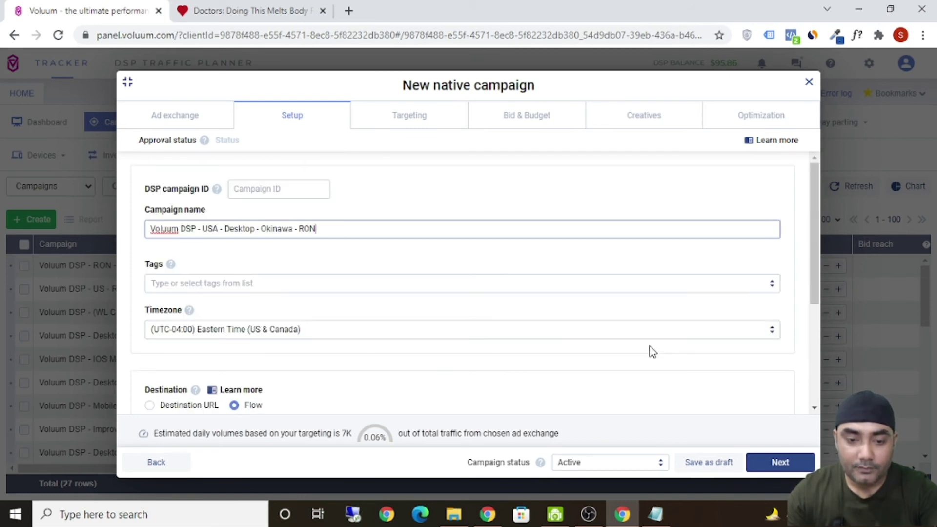
scroll(652, 352, down, 4)
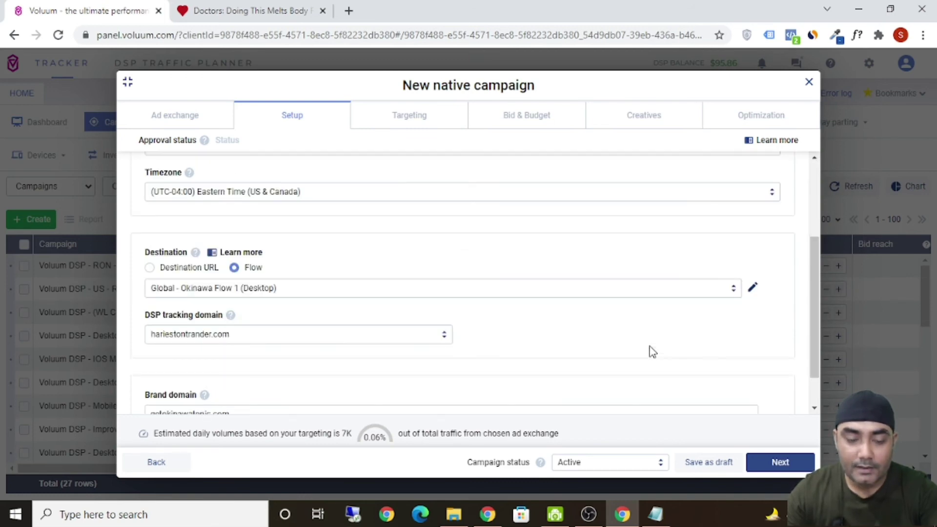
Review the campaign's targeting: source type, device type, operating system and connection type
click(389, 122)
scroll(355, 268, down, 3)
scroll(356, 268, up, 3)
scroll(356, 279, down, 3)
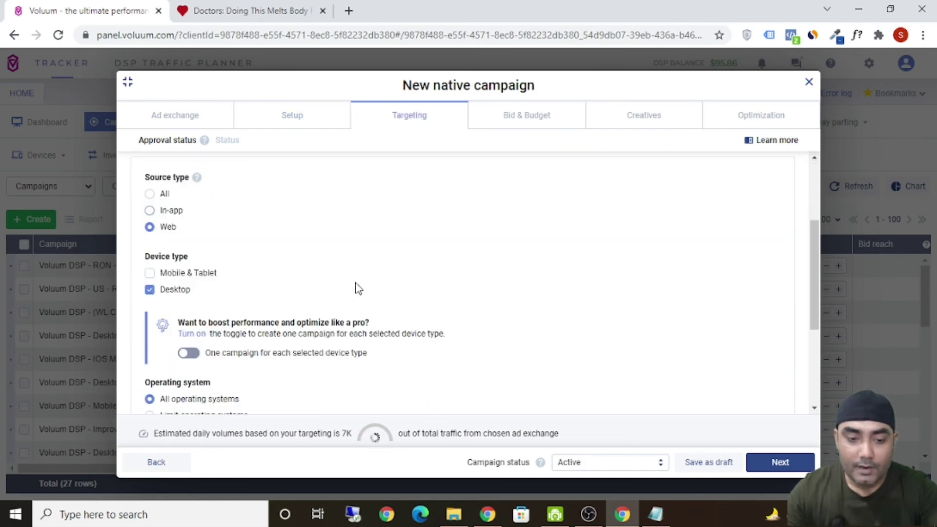
scroll(325, 303, down, 3)
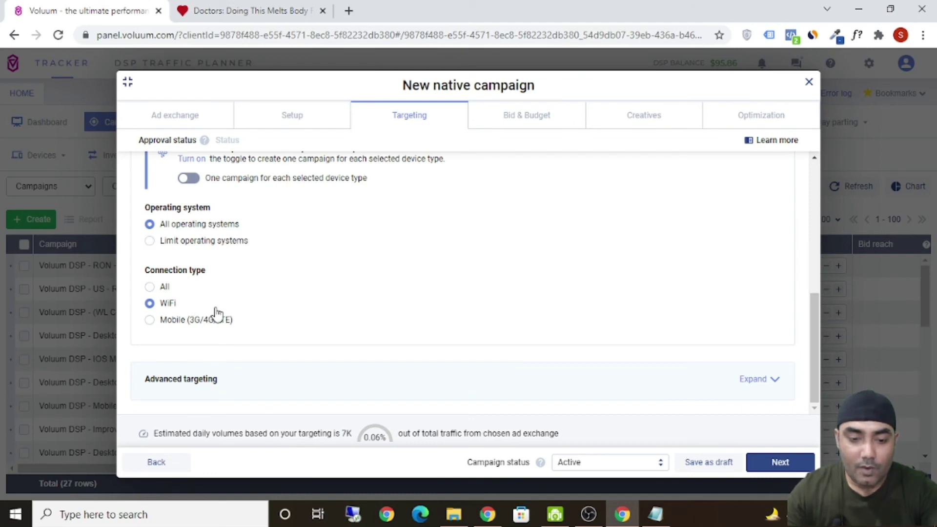
Review the campaign's bid, total, daily and per-site budgets, spend strategy, and the creative's sample preview
click(559, 125)
scroll(538, 262, down, 1)
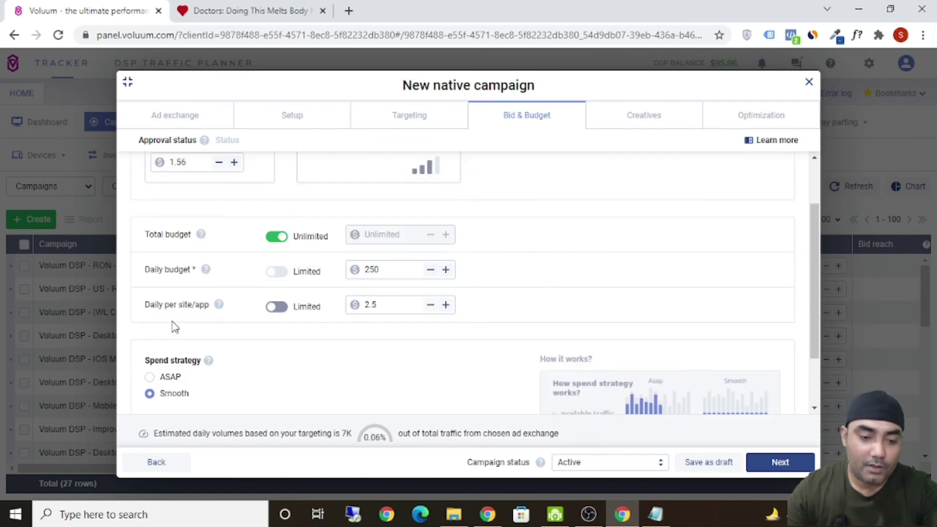
scroll(608, 302, down, 1)
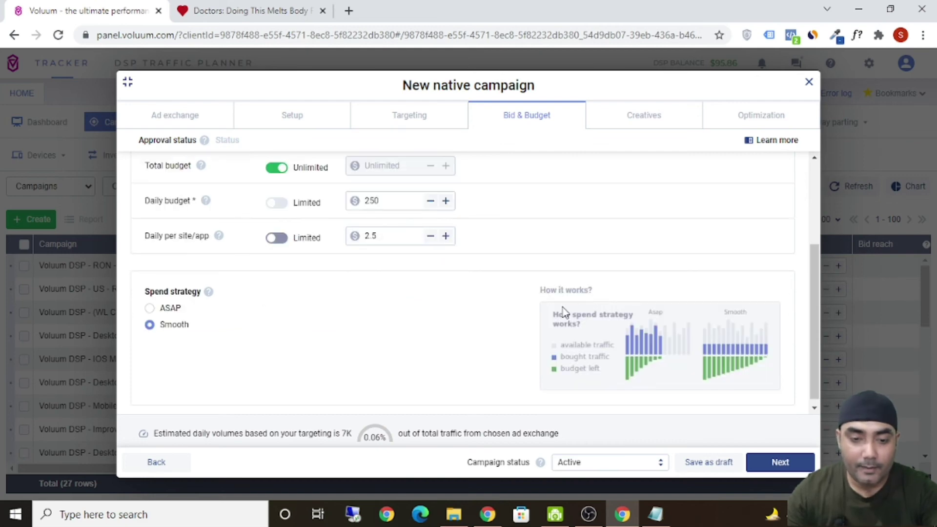
scroll(559, 310, down, 1)
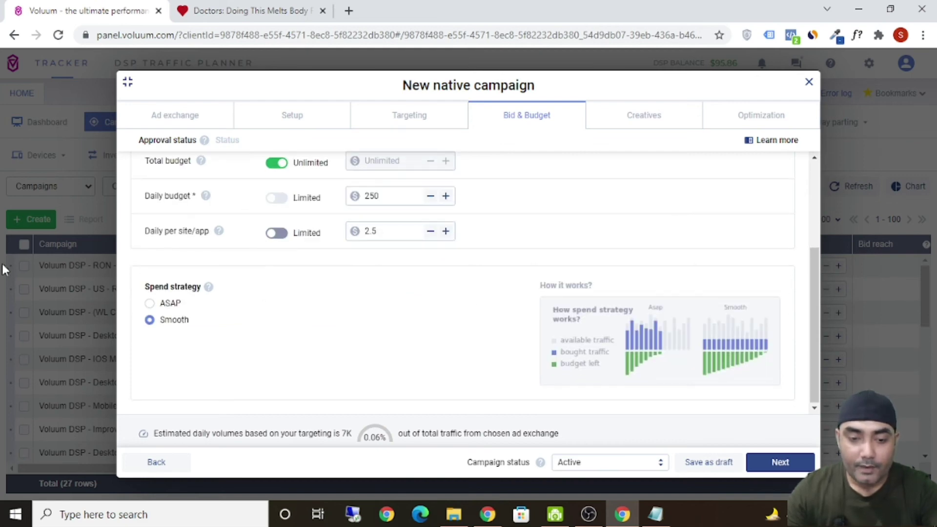
click(654, 122)
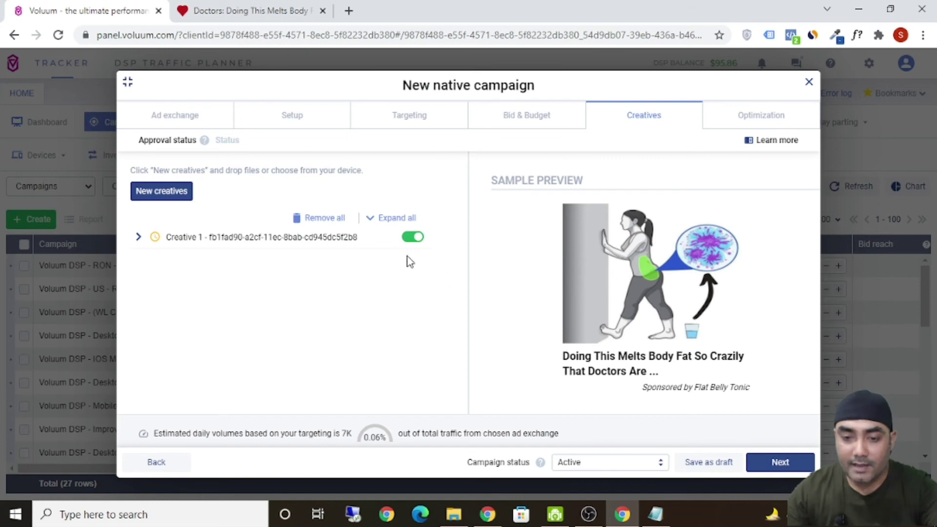
mouse_move(378, 244)
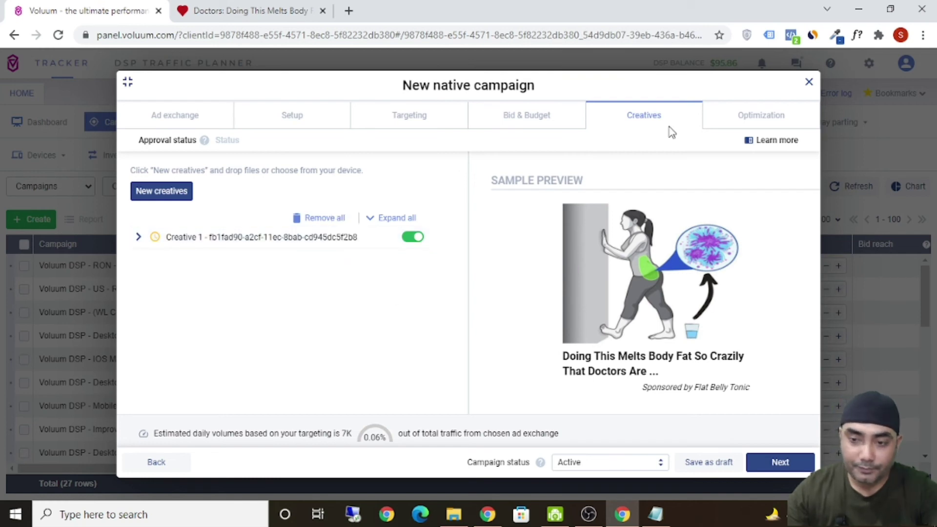
Examine the auto-optimization goal, its CPV amount and the alternative goal types iCTR, CPC and CPA
click(797, 463)
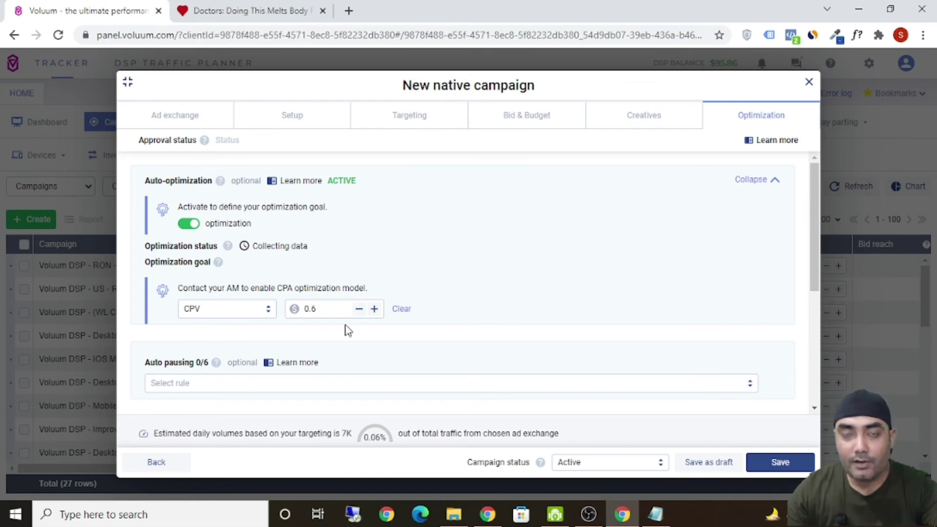
click(316, 314)
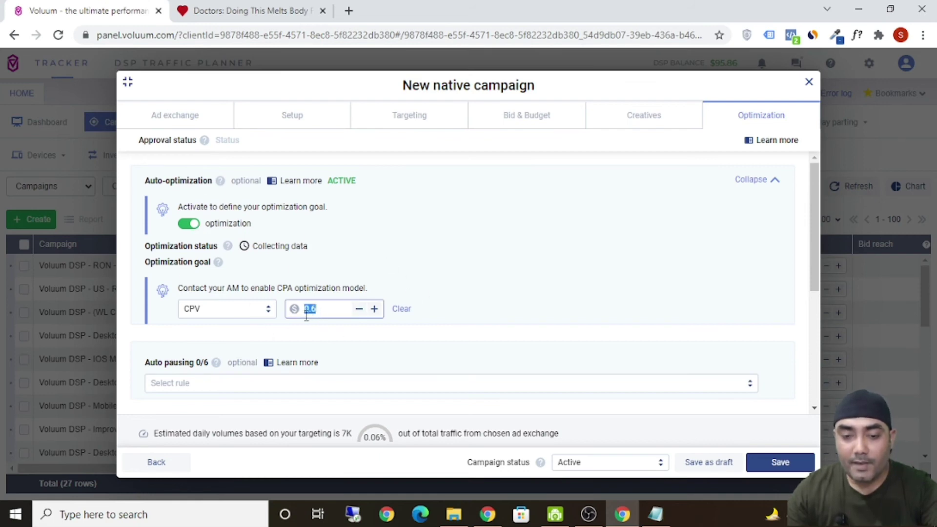
click(335, 314)
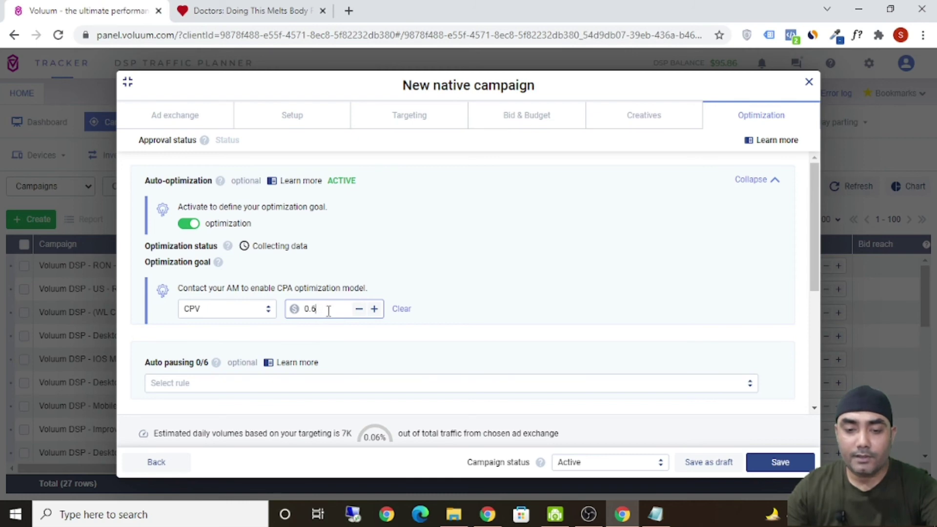
drag(326, 312, 306, 313)
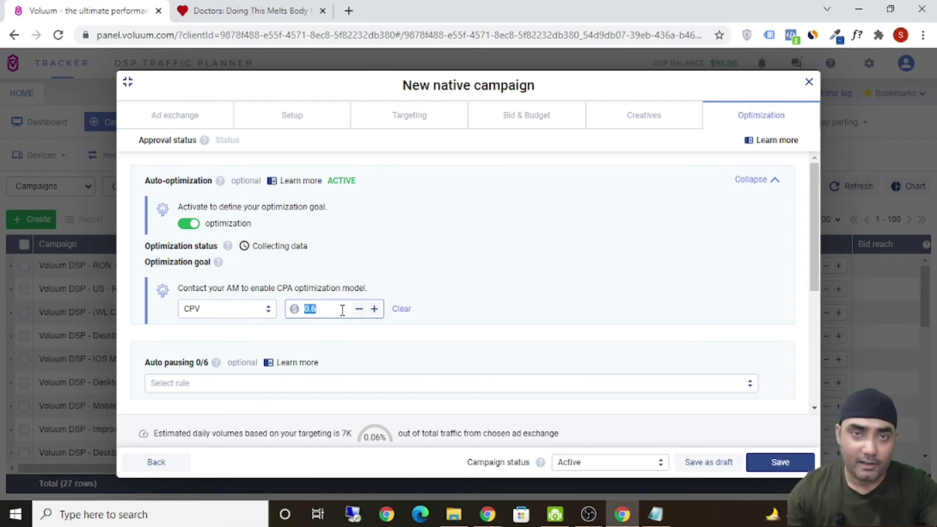
click(250, 306)
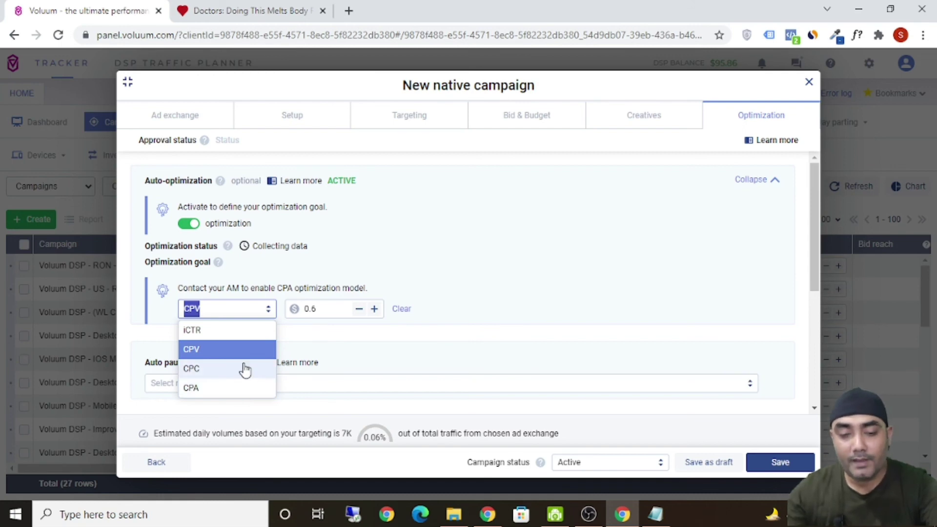
click(515, 161)
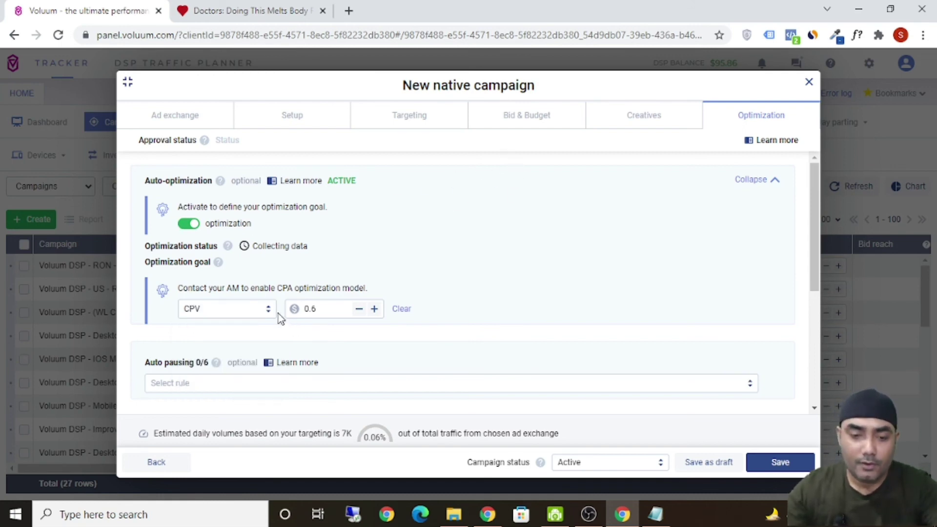
click(241, 312)
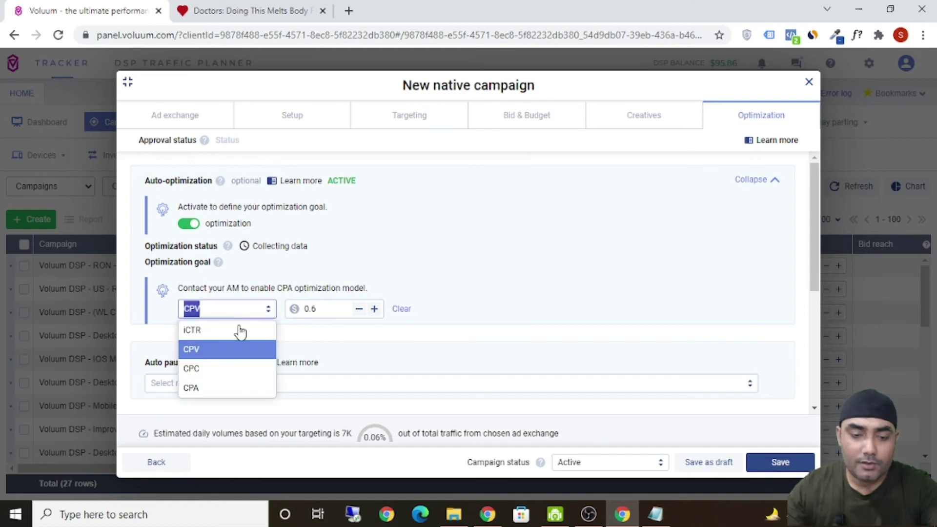
click(428, 164)
click(212, 314)
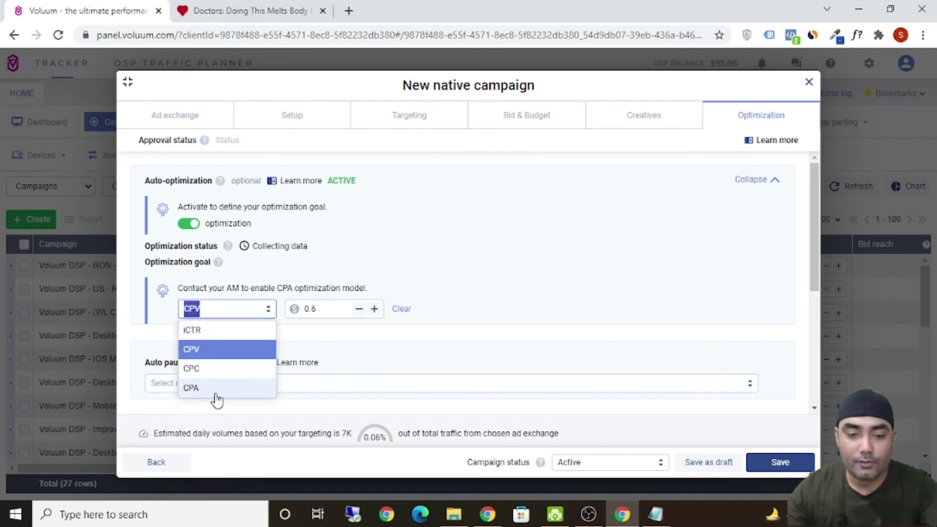
click(432, 164)
Look over the available auto-pausing rules, the capping values and the campaign time settings
scroll(341, 293, down, 4)
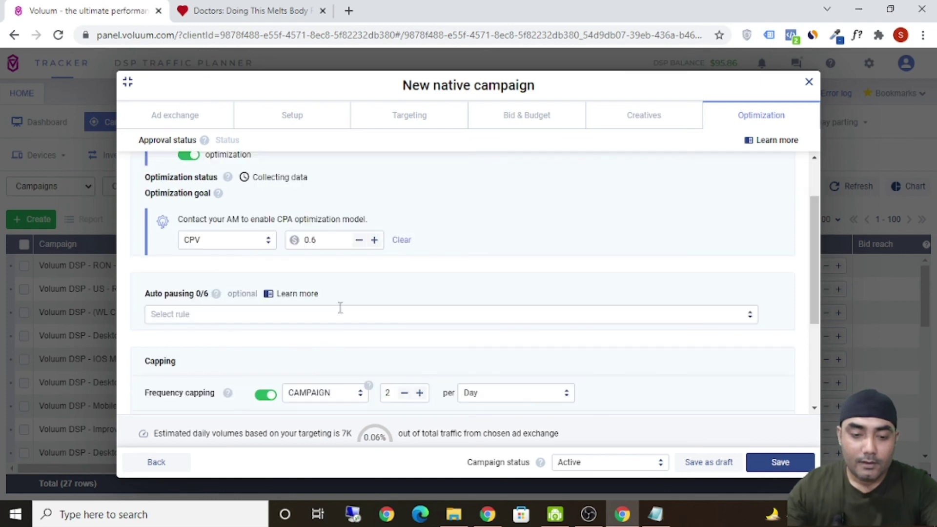
scroll(338, 315, up, 2)
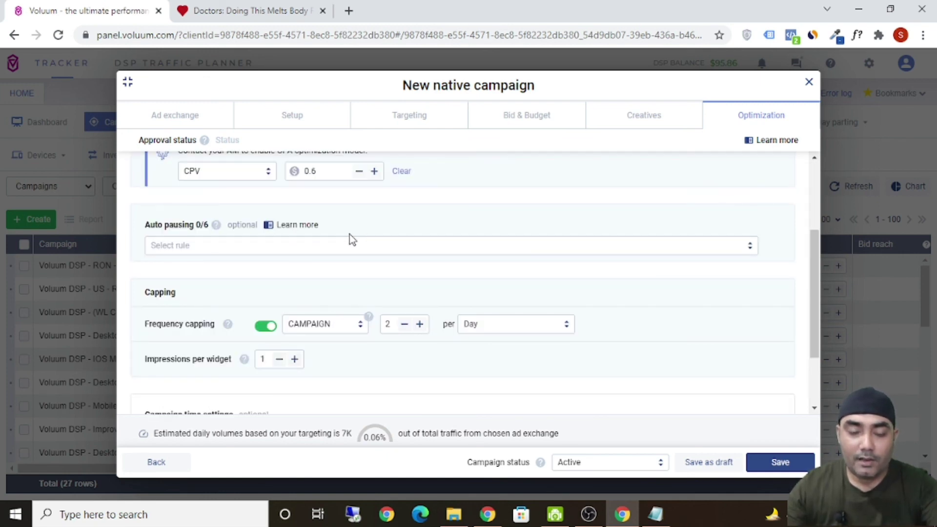
click(451, 246)
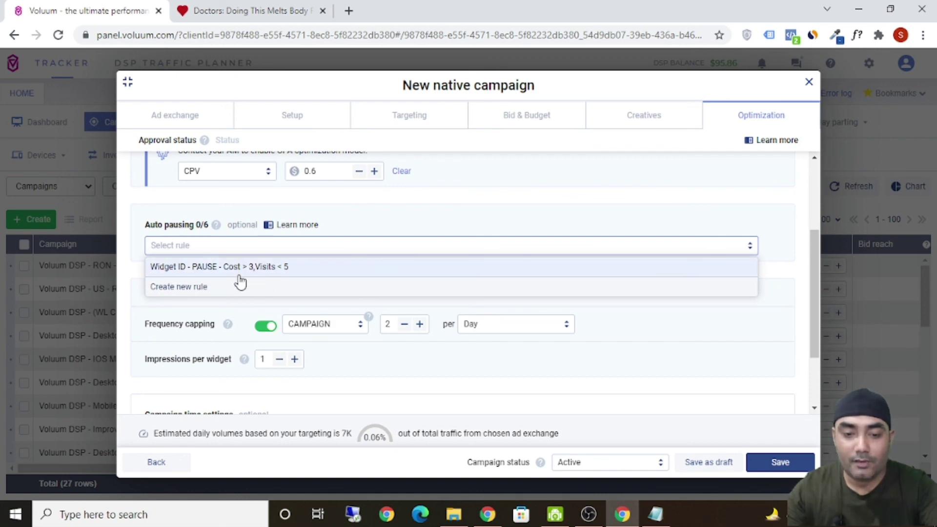
click(401, 209)
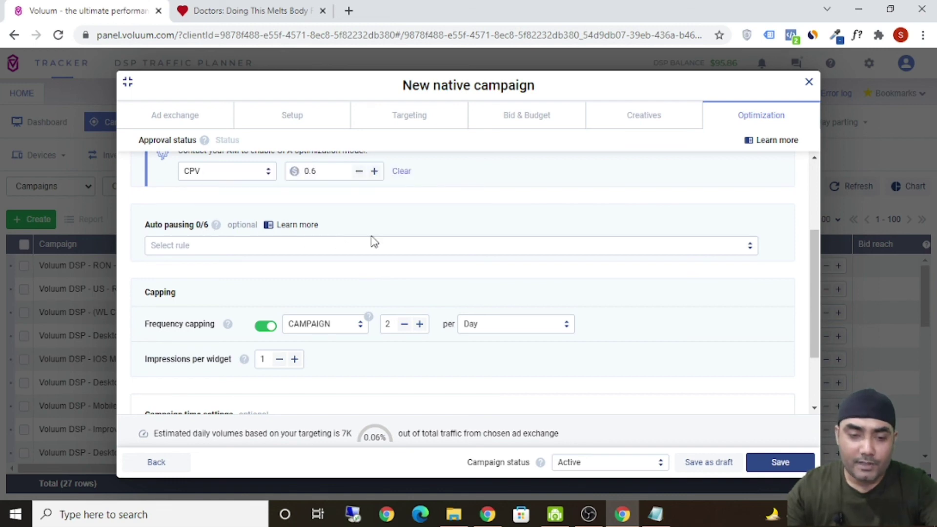
scroll(227, 298, down, 2)
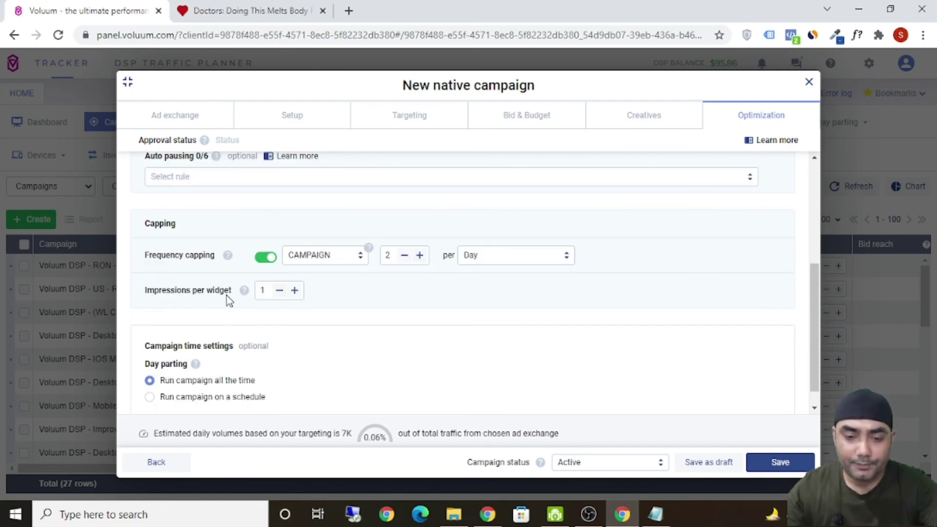
scroll(226, 295, down, 1)
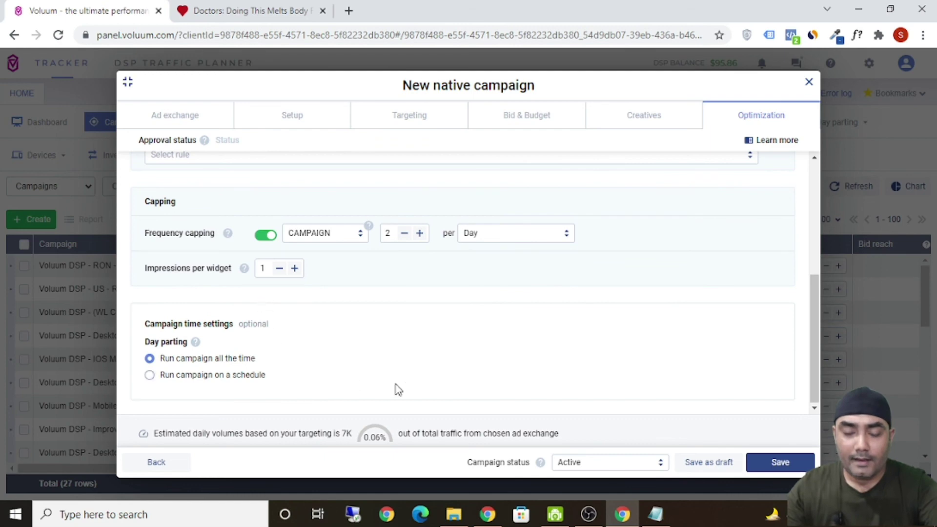
scroll(399, 390, up, 5)
scroll(508, 320, up, 1)
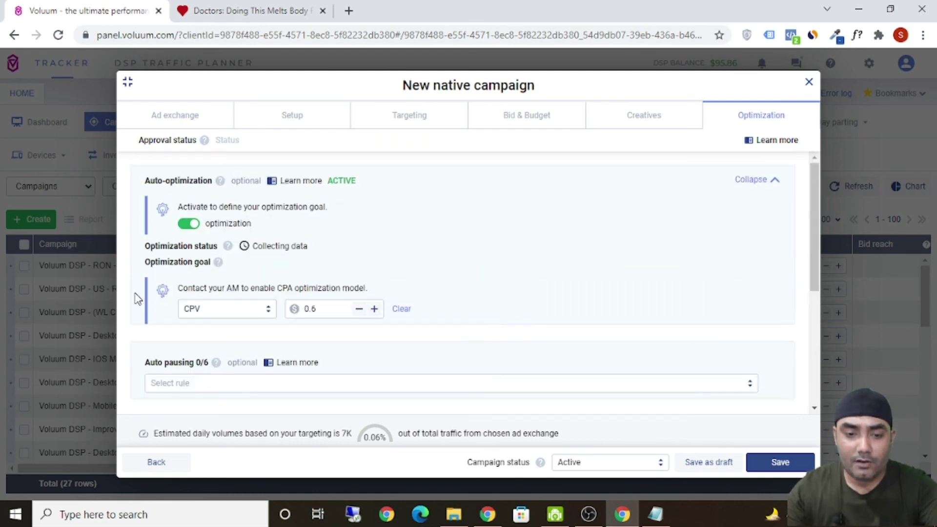
Turn off auto-optimization and save the native campaign with its single creative
click(188, 223)
scroll(625, 293, down, 4)
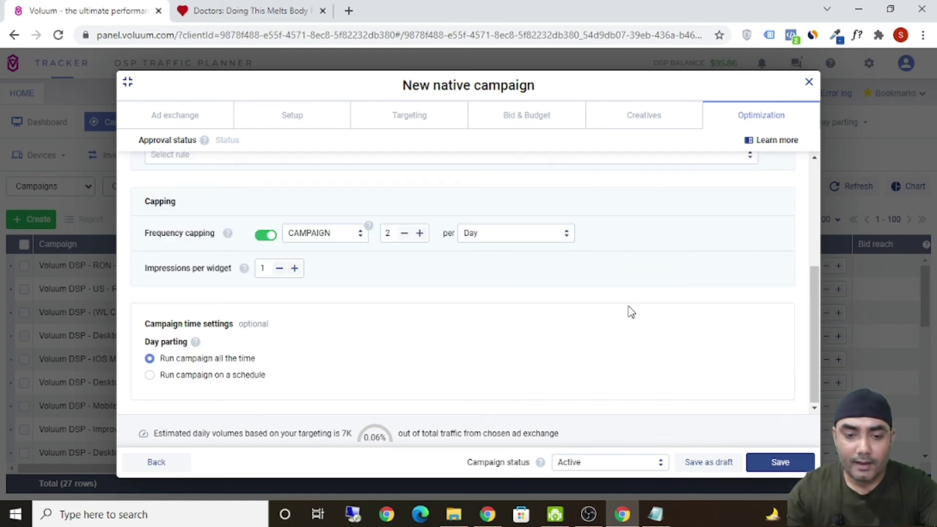
click(787, 464)
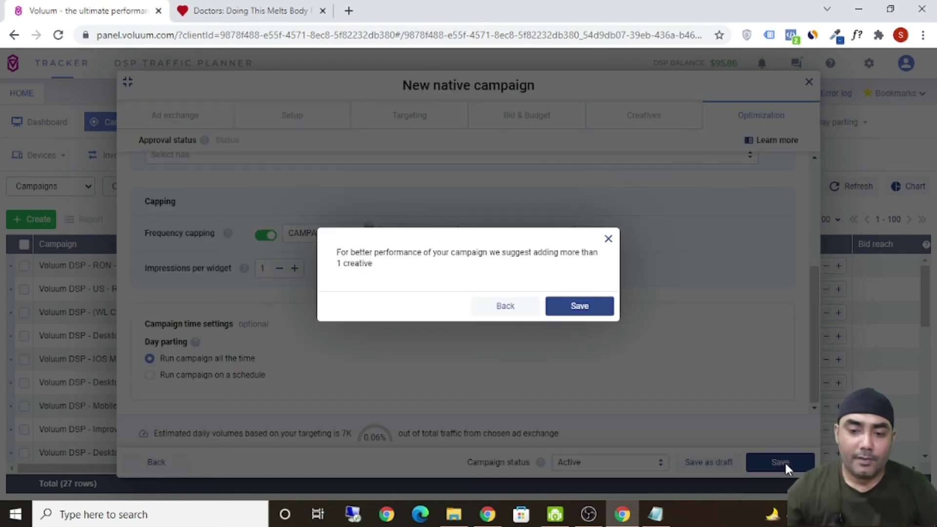
click(595, 307)
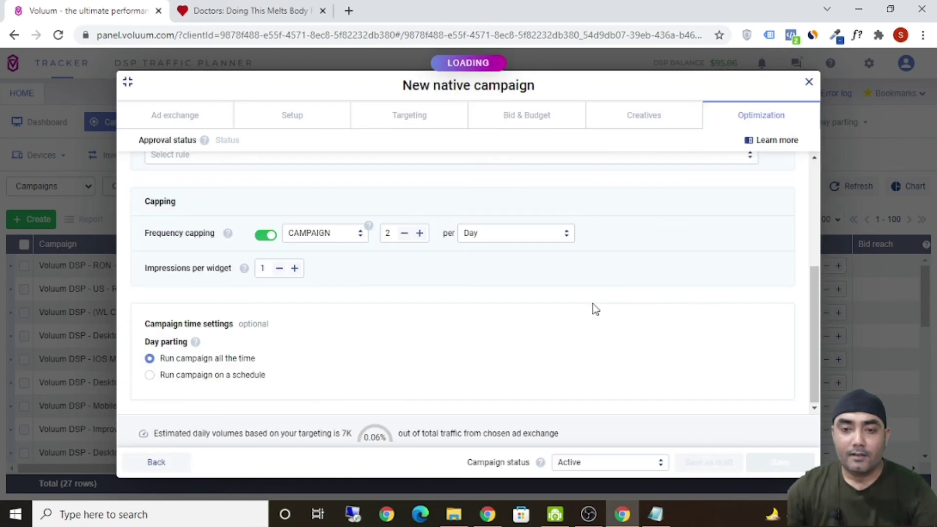